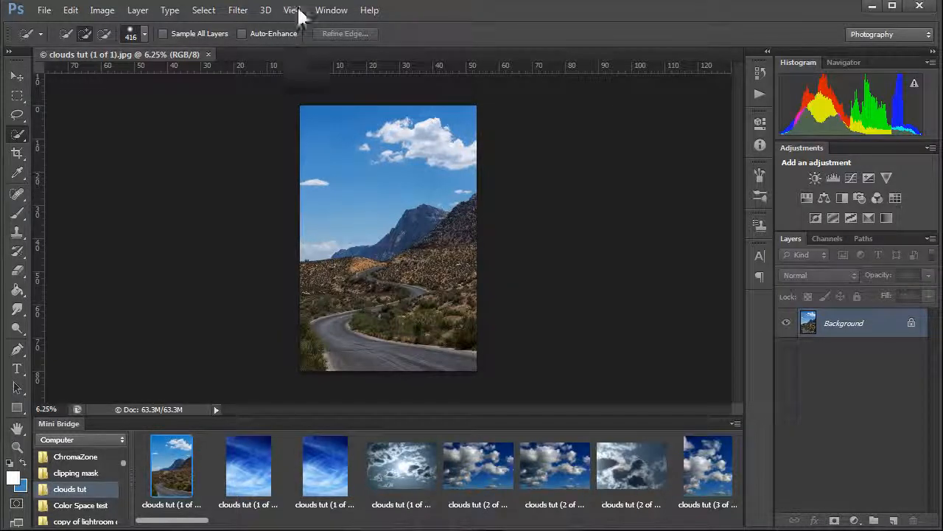
Close the Mini Bridge panel and reopen it
left_click(333, 10)
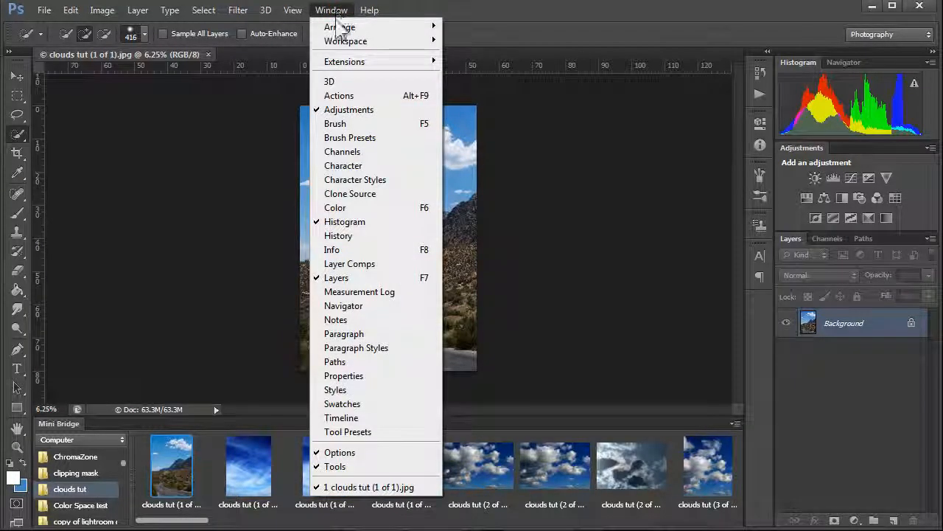
left_click(482, 81)
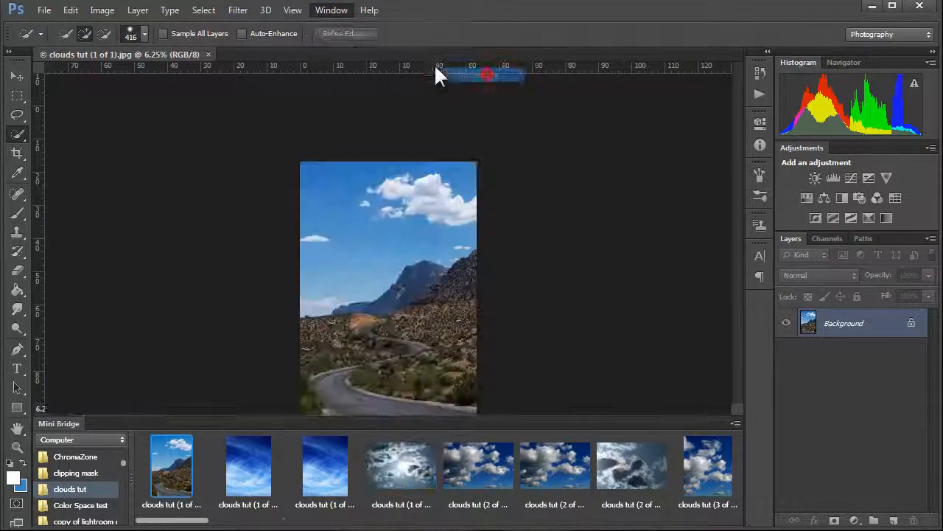
left_click(333, 11)
mouse_move(359, 62)
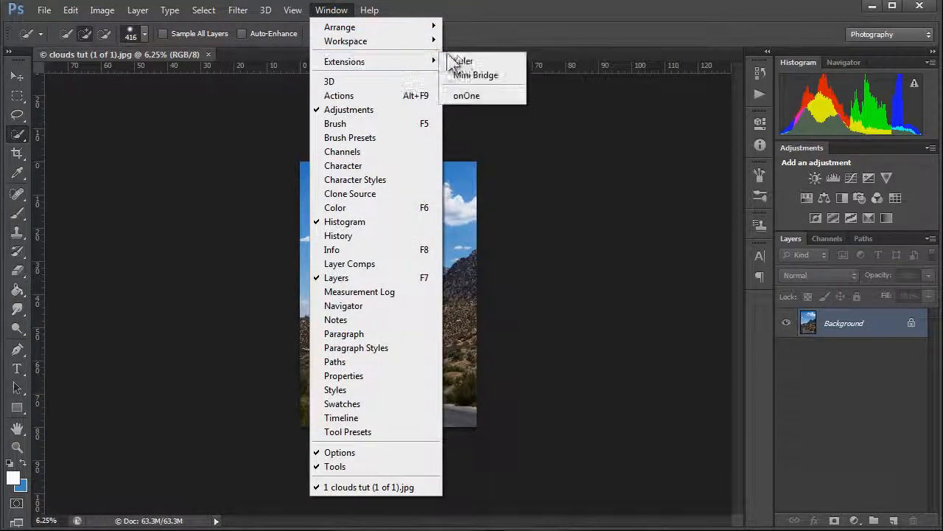
left_click(461, 75)
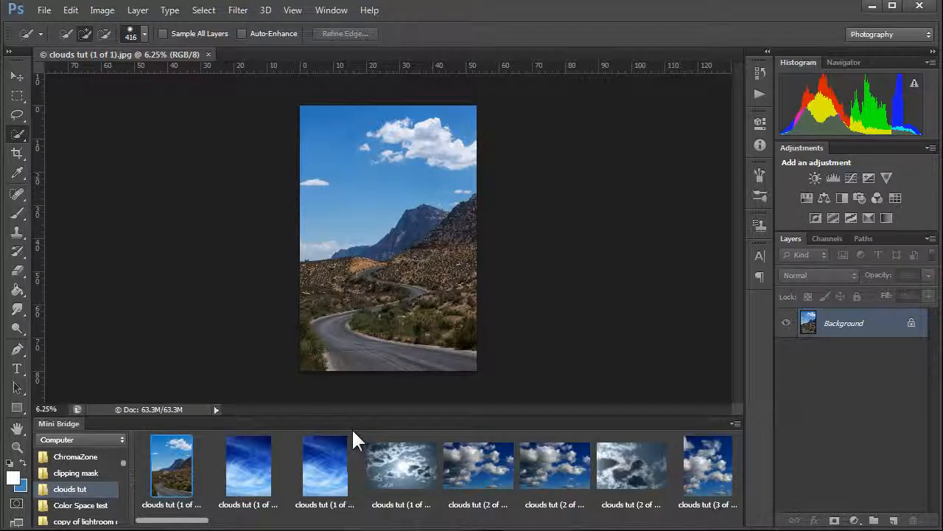
Browse the clouds tut folder in Mini Bridge and open the image clouds tut (11 of 20)-2.jpg
left_click(280, 521)
left_click_drag(261, 521, 444, 525)
left_click(443, 463)
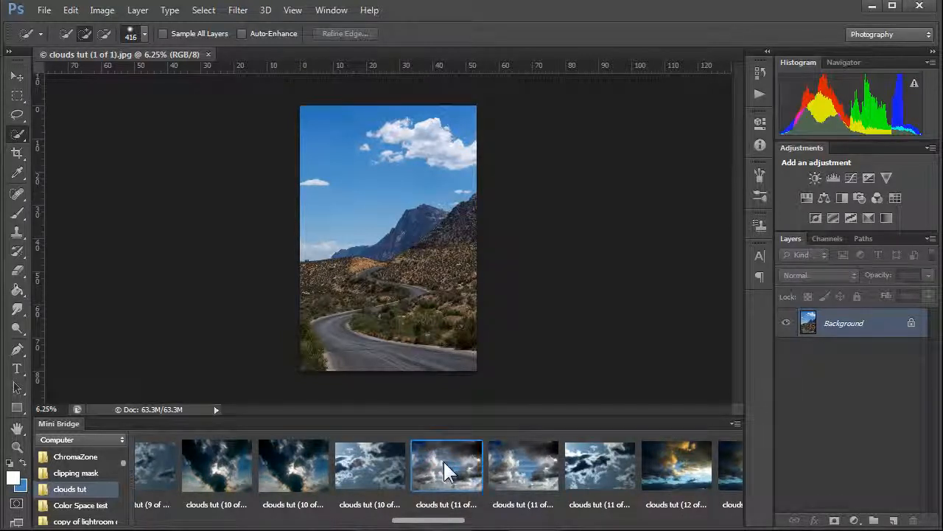
double_click(443, 459)
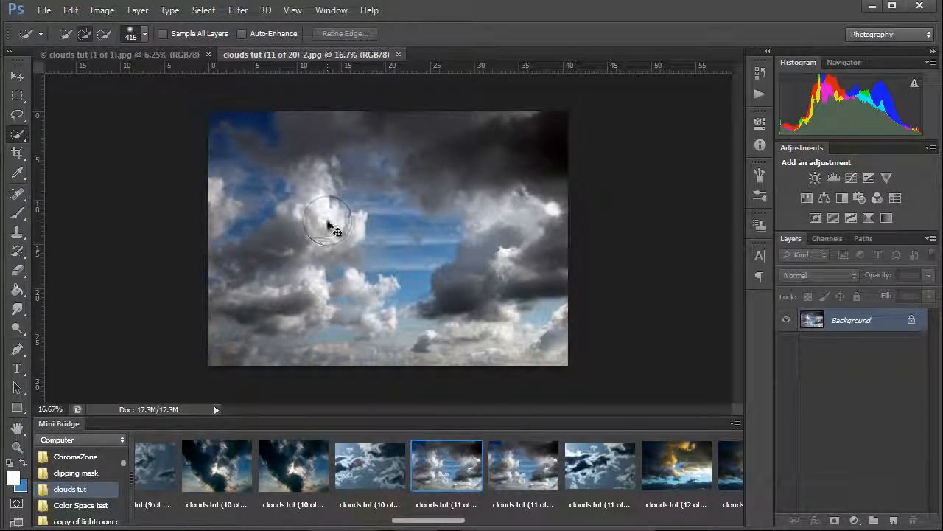
Copy the entire cloud image and paste it as a new layer into clouds tut (1 of 1).jpg
key("ctrl+a")
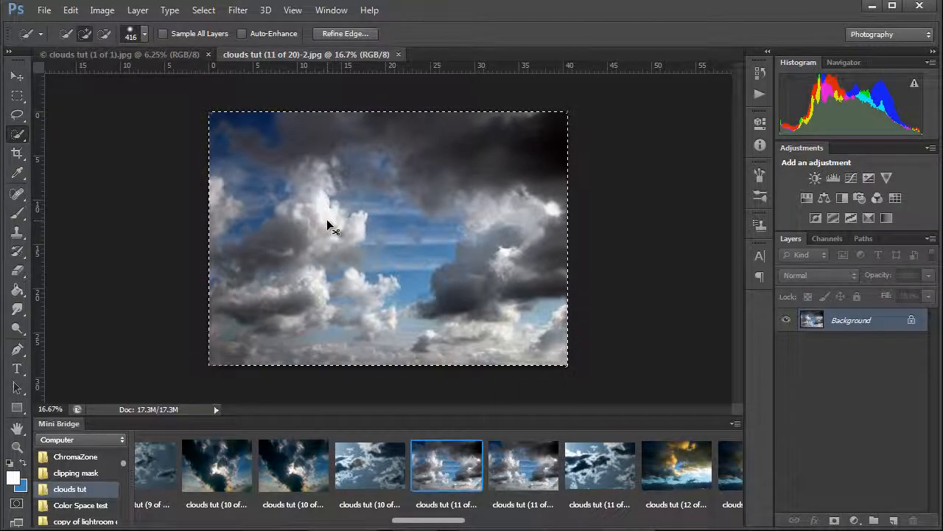
left_click(169, 53)
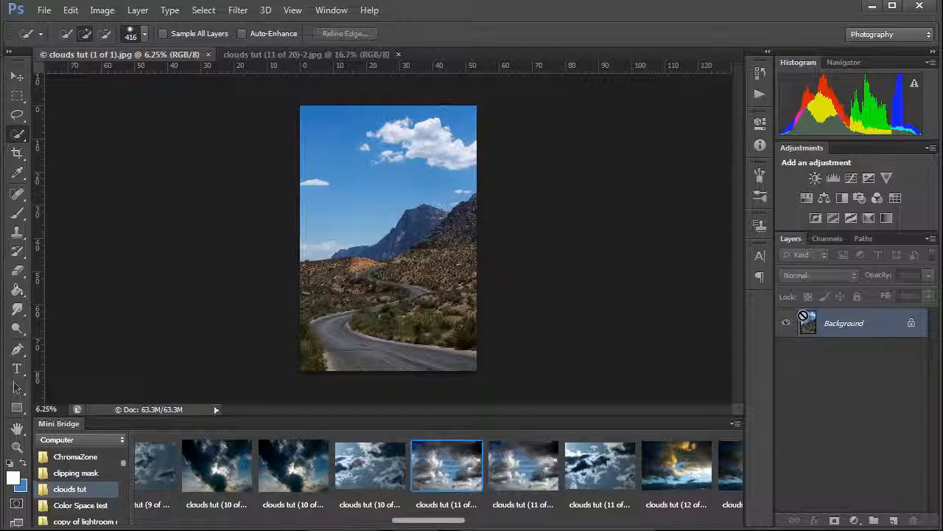
key("ctrl+v")
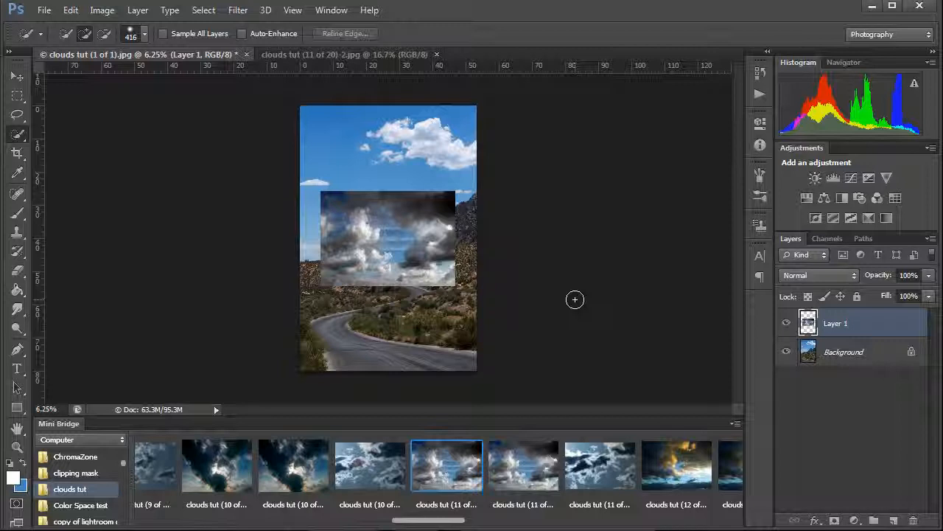
Shrink the pasted cloud layer with Free Transform to a tiny rectangle over the hillside
key("ctrl+t")
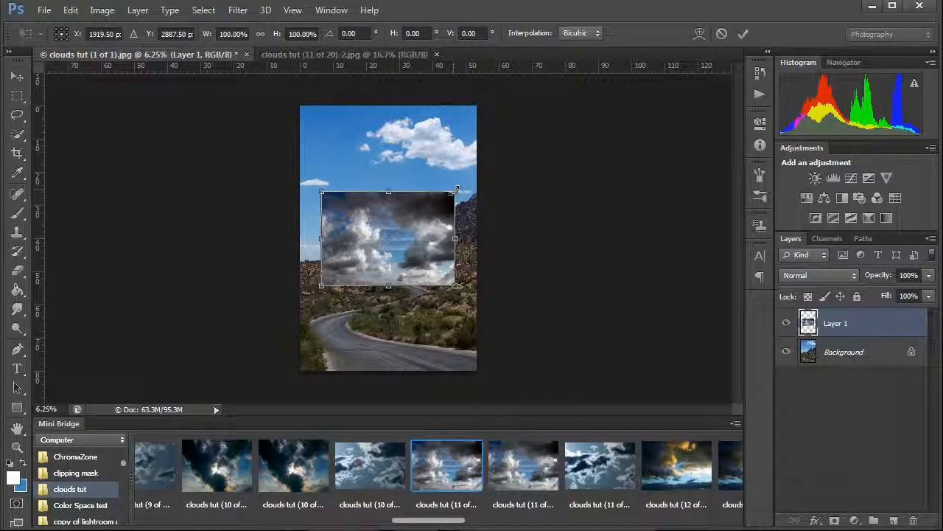
left_click_drag(455, 191, 345, 268)
key("Return")
key("w")
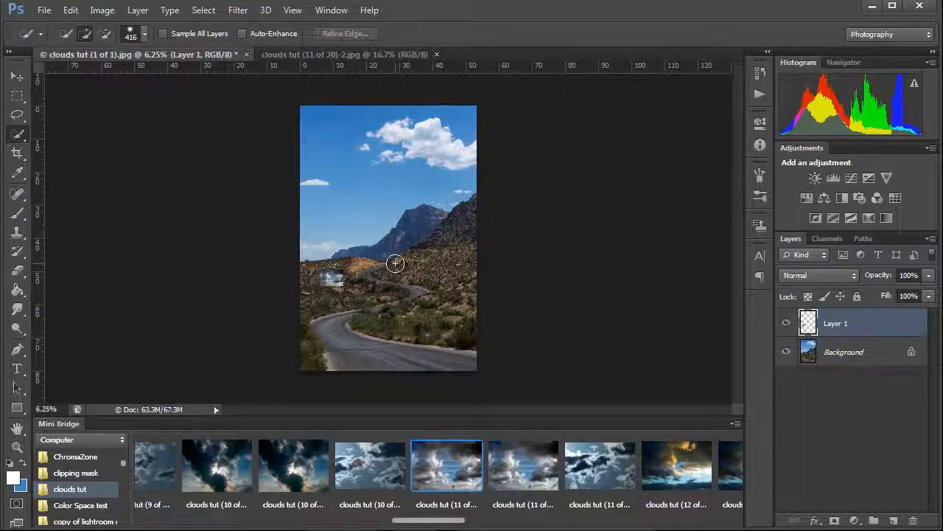
Enlarge the shrunken cloud layer with Free Transform and move it to cover the full width of the sky
key("ctrl+t")
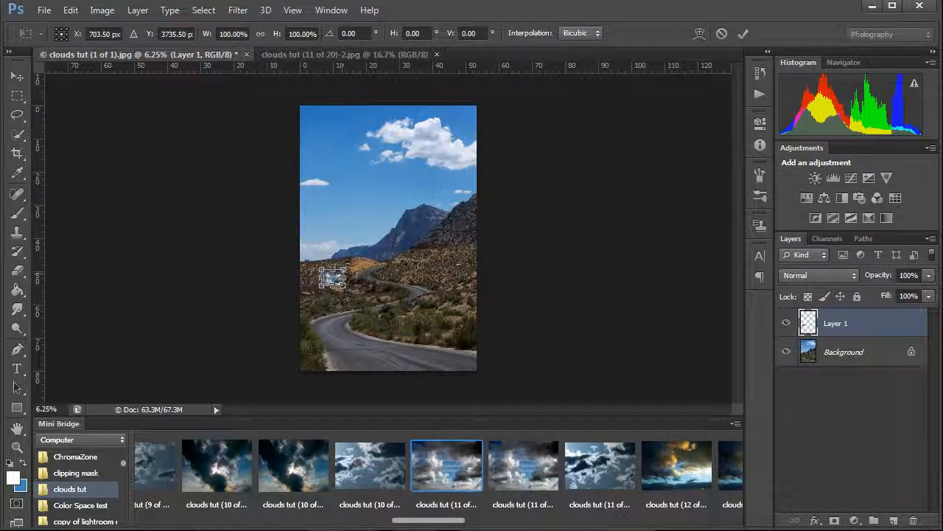
left_click_drag(345, 268, 587, 133)
left_click_drag(362, 210, 328, 207)
key("w")
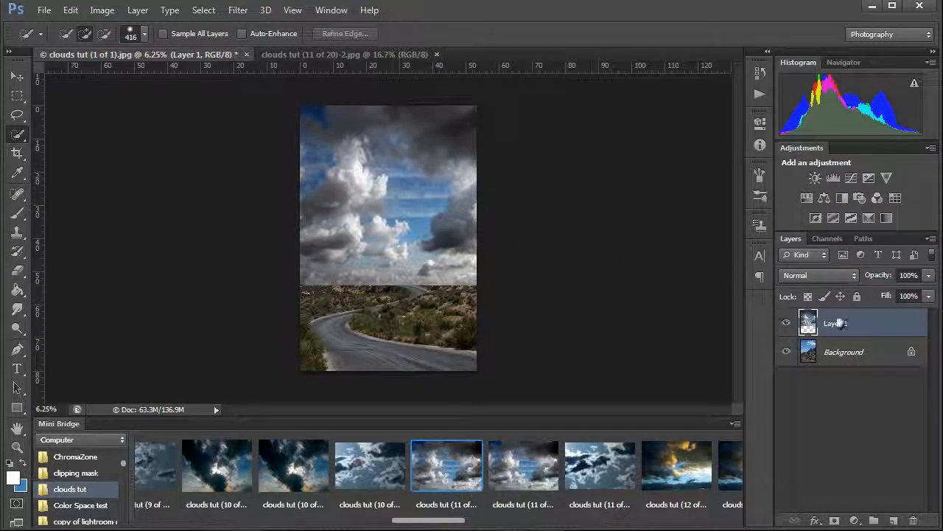
Delete the pasted cloud layer, Layer 1, from the road photo
left_click_drag(837, 314, 913, 520)
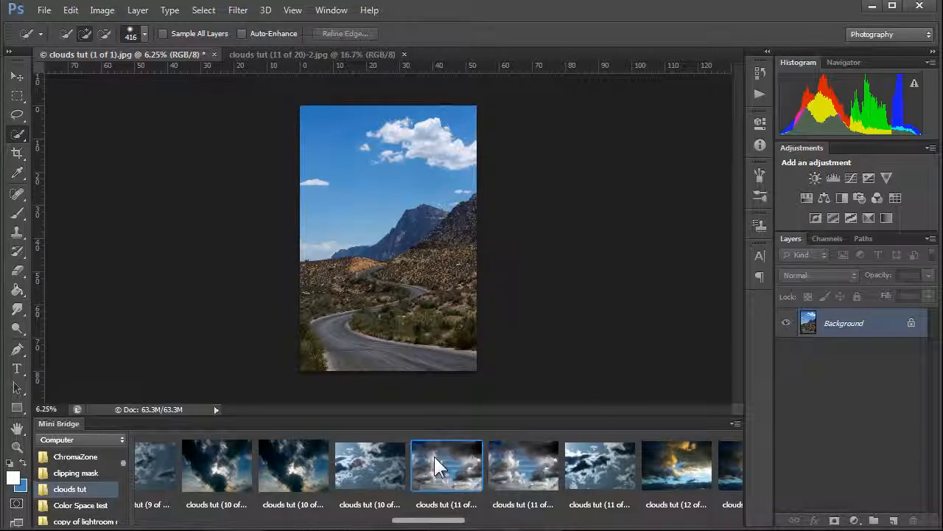
left_click(297, 55)
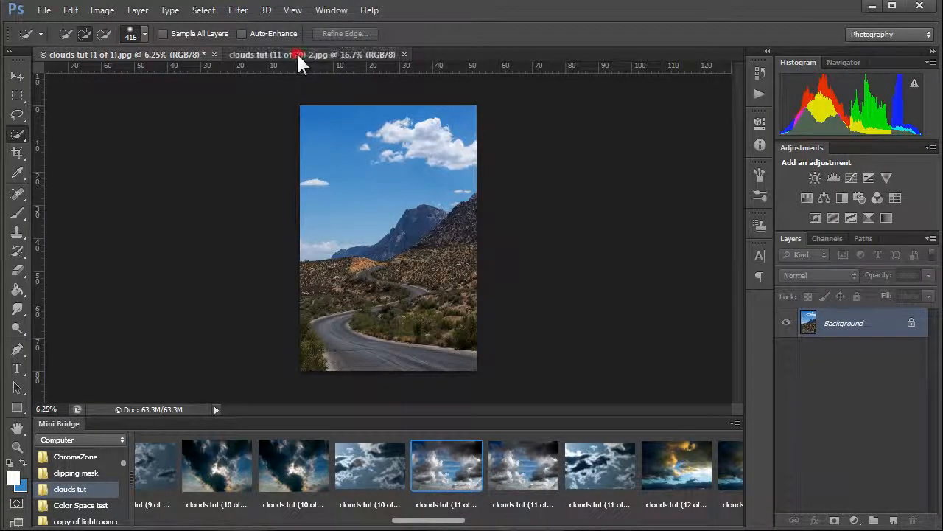
left_click(187, 53)
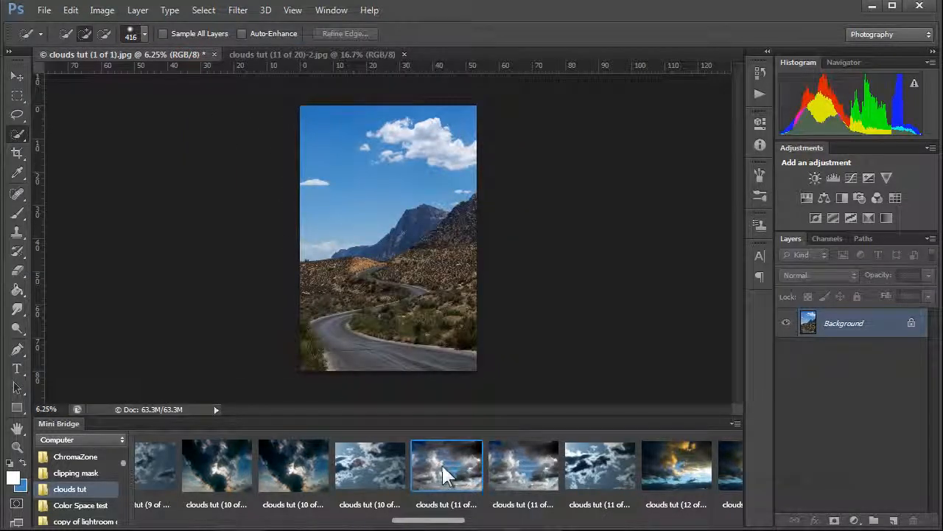
Place clouds tut (11 of 20)-2 from Mini Bridge into the road photo, align it to the upper-left corner and scale it to about 256%
left_click_drag(445, 474, 365, 223)
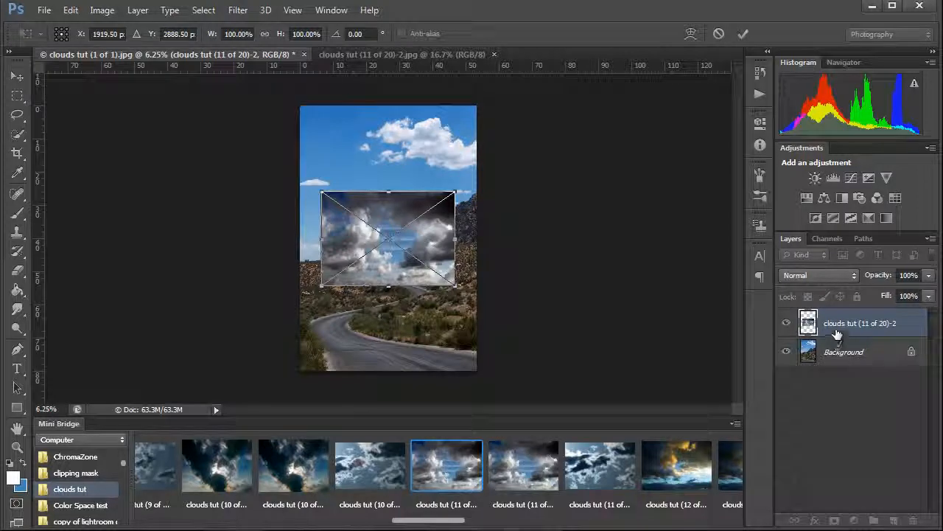
left_click_drag(372, 217, 351, 131)
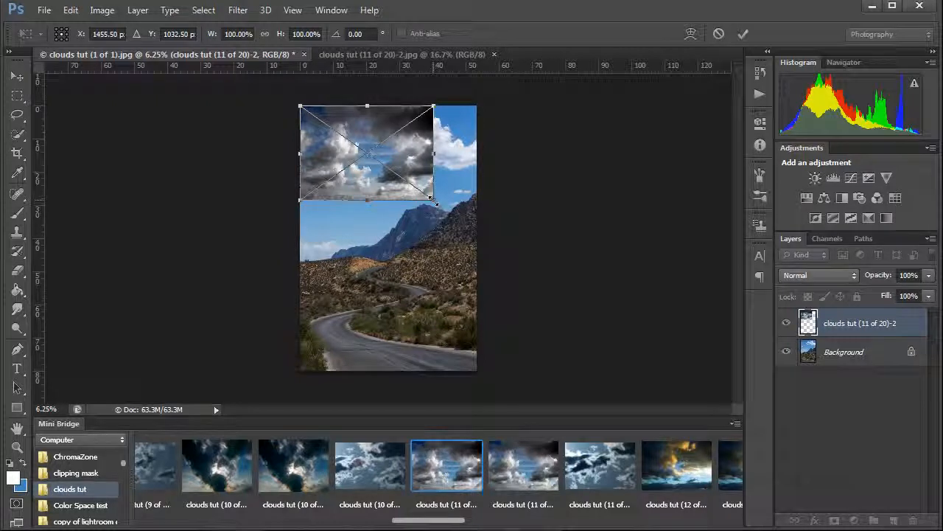
left_click_drag(432, 200, 645, 349)
key("w")
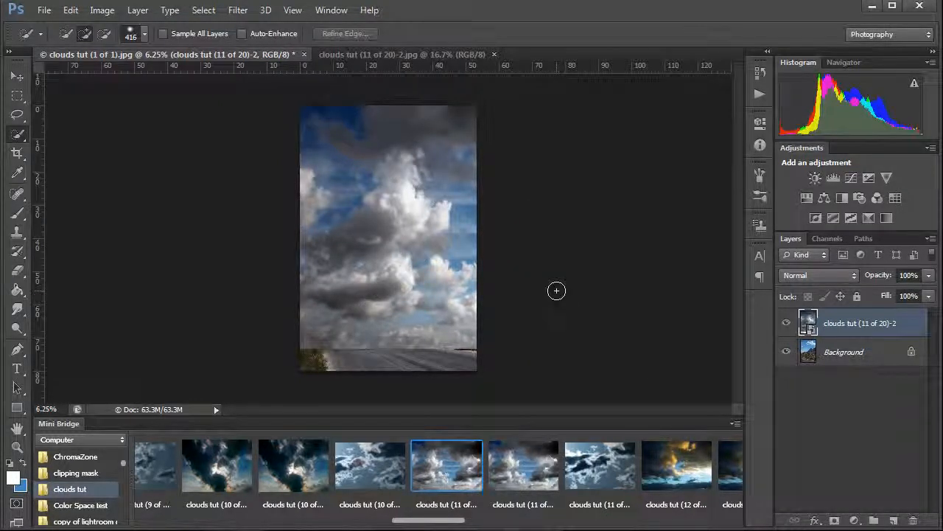
Scale the placed cloud layer down and position it over the sky, with its lower edge near the hill line
key("ctrl+t")
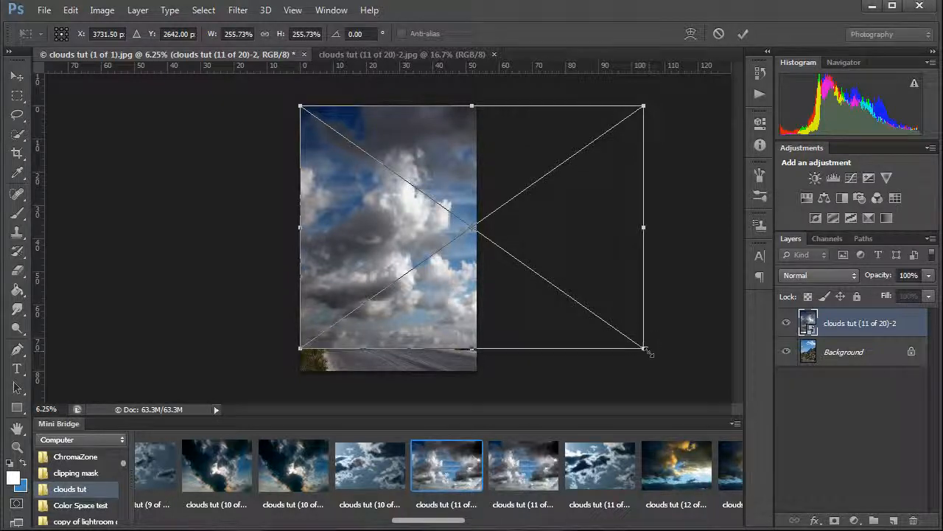
left_click_drag(649, 353, 521, 277)
mouse_move(439, 216)
left_mouse_down()
mouse_move(410, 210)
mouse_move(422, 221)
left_mouse_up()
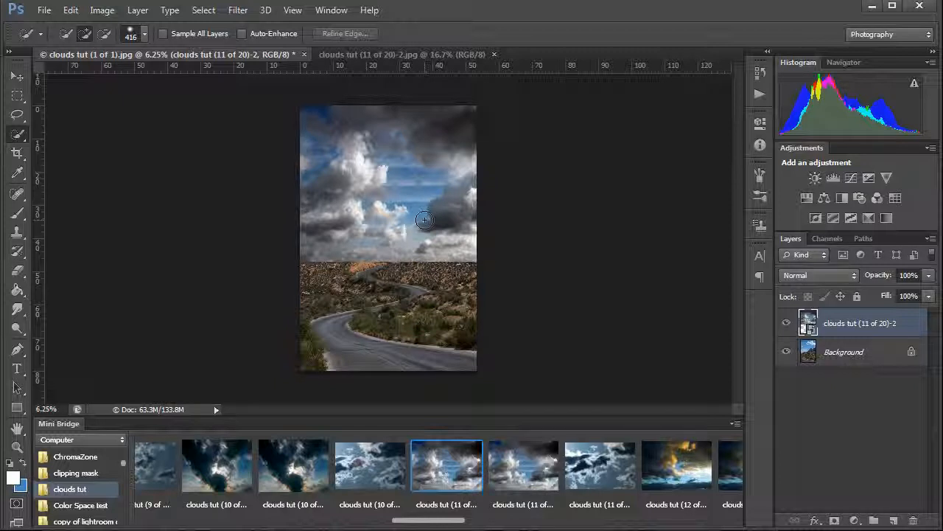
Lower the cloud layer's opacity to about 42% to preview the landscape beneath, and restore full opacity
left_click(930, 274)
left_click_drag(926, 292, 884, 290)
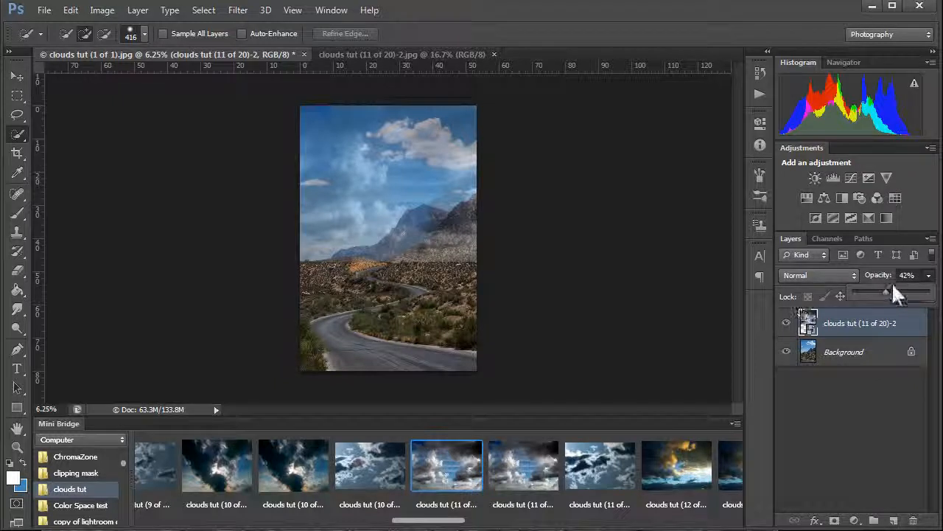
left_click_drag(885, 289, 931, 289)
Hide the cloud layer and activate the Quick Selection tool for the sky in the road photo
left_click(786, 323)
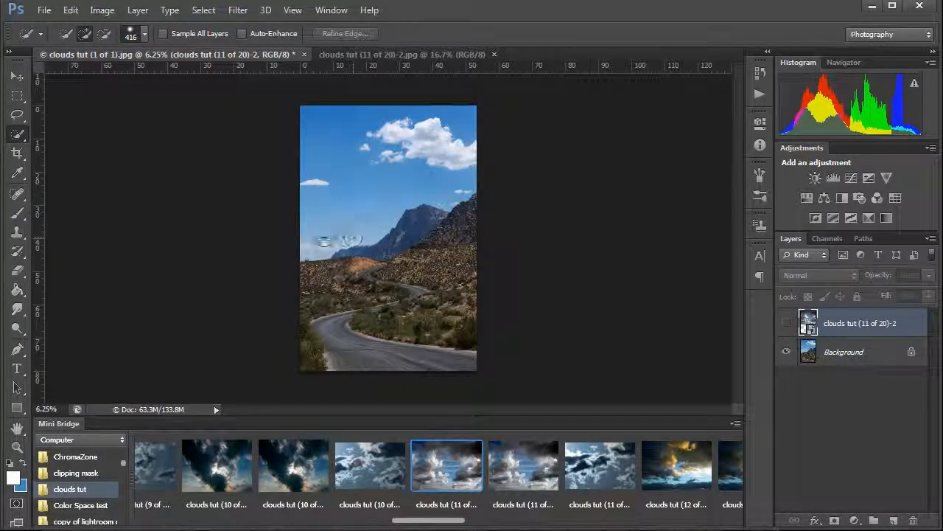
left_click(326, 227, "ctrl")
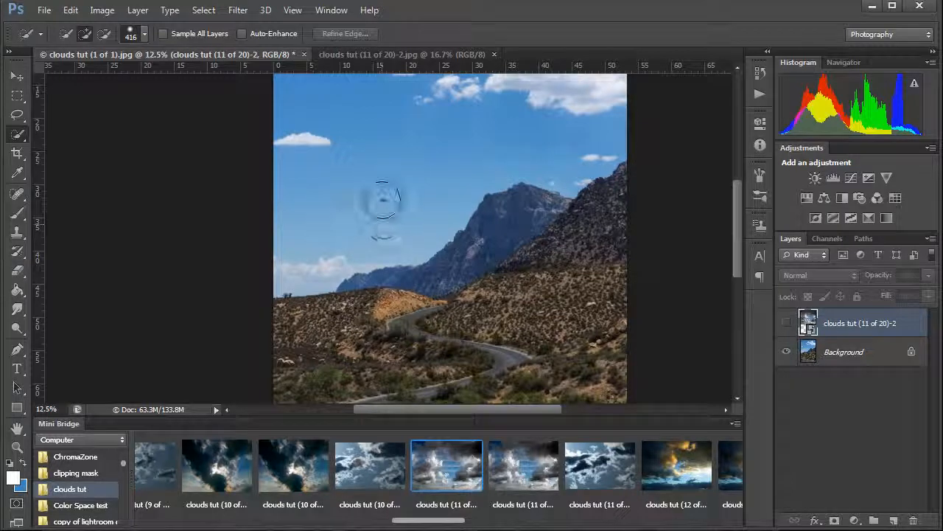
left_click(18, 75)
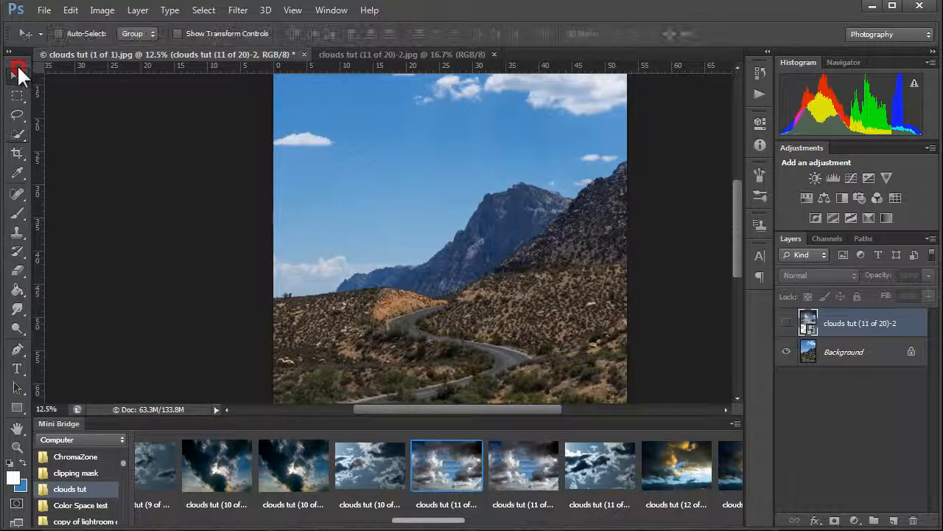
left_click(17, 134)
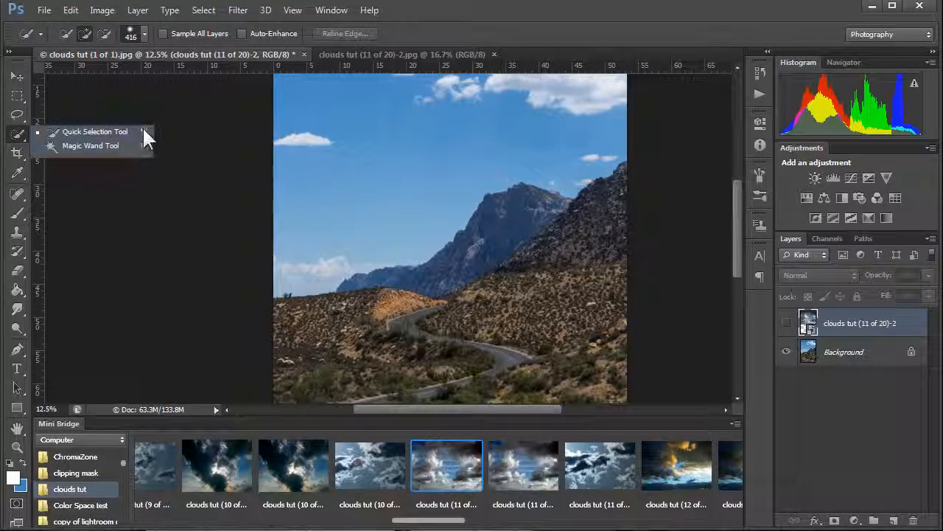
left_click(87, 133)
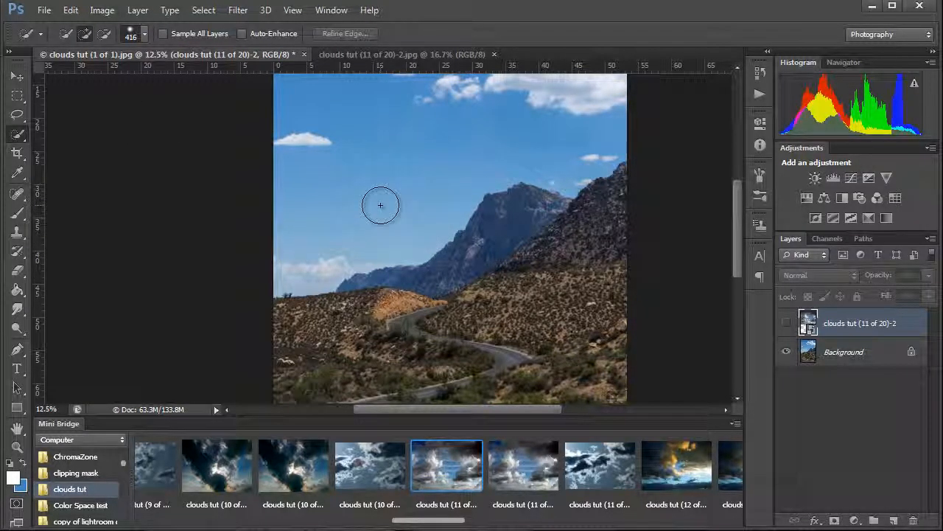
Select a small patch of blue sky with Quick Selection and subtract it from the selection again
key("alt")
left_click(375, 189)
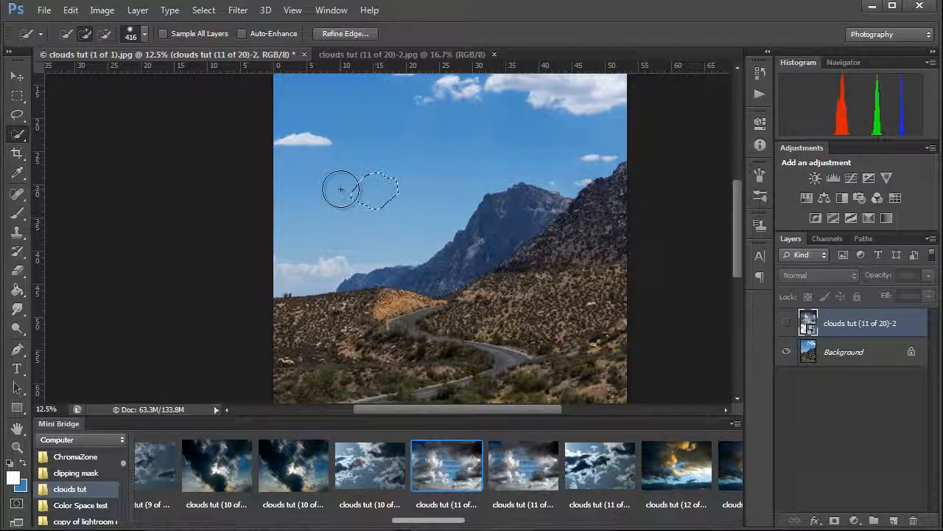
left_click(367, 151, "alt")
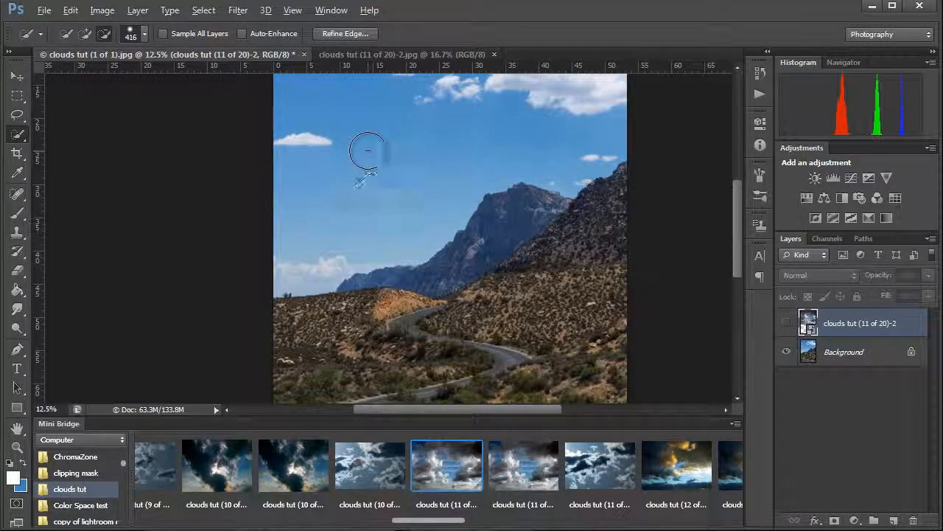
left_click(394, 196, "alt")
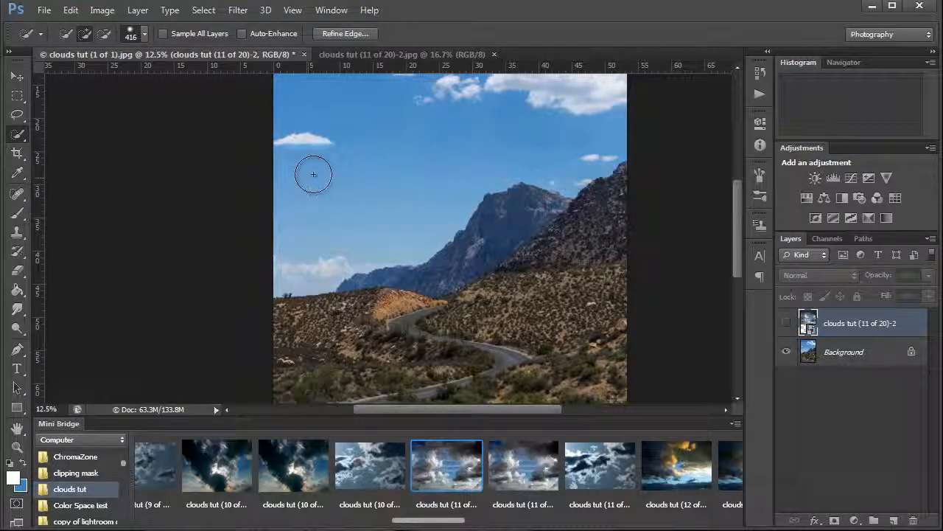
Brush over the sky with Quick Selection to select its upper and right-hand areas
mouse_move(341, 161)
left_mouse_down()
mouse_move(289, 228)
mouse_move(282, 263)
left_mouse_up()
mouse_move(221, 107)
left_mouse_down()
mouse_move(219, 98)
mouse_move(512, 111)
mouse_move(564, 131)
mouse_move(571, 184)
mouse_move(548, 233)
mouse_move(550, 254)
mouse_move(510, 272)
mouse_move(413, 274)
mouse_move(387, 291)
mouse_move(375, 316)
mouse_move(336, 315)
left_mouse_up()
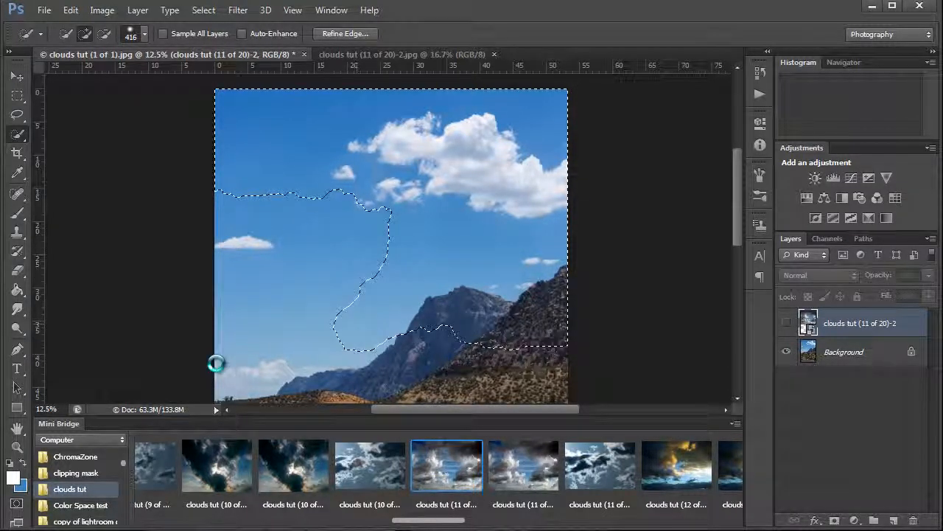
Set the Quick Selection brush to 288 px and brush over the remaining left-hand and lower sky
right_click(244, 351, "alt")
left_click_drag(251, 347, 257, 313)
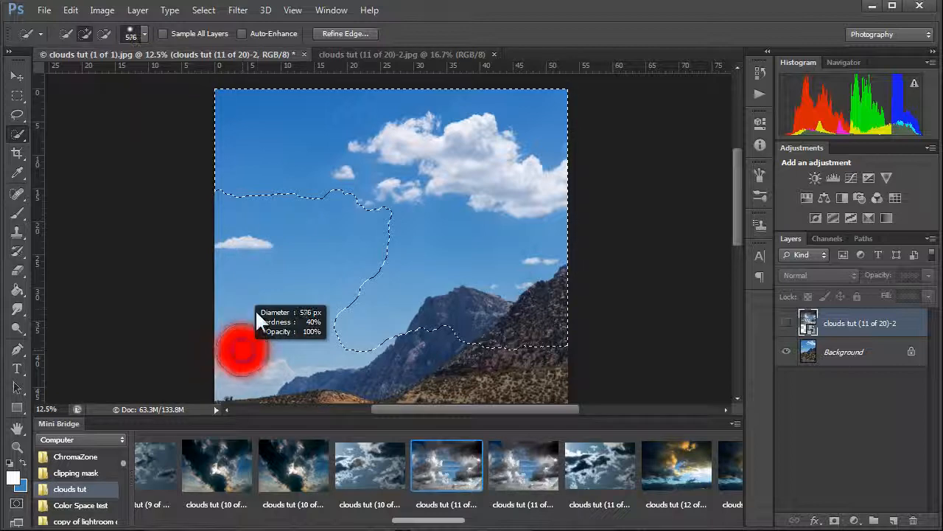
mouse_move(225, 352)
left_mouse_down()
mouse_move(223, 248)
mouse_move(225, 382)
left_mouse_up()
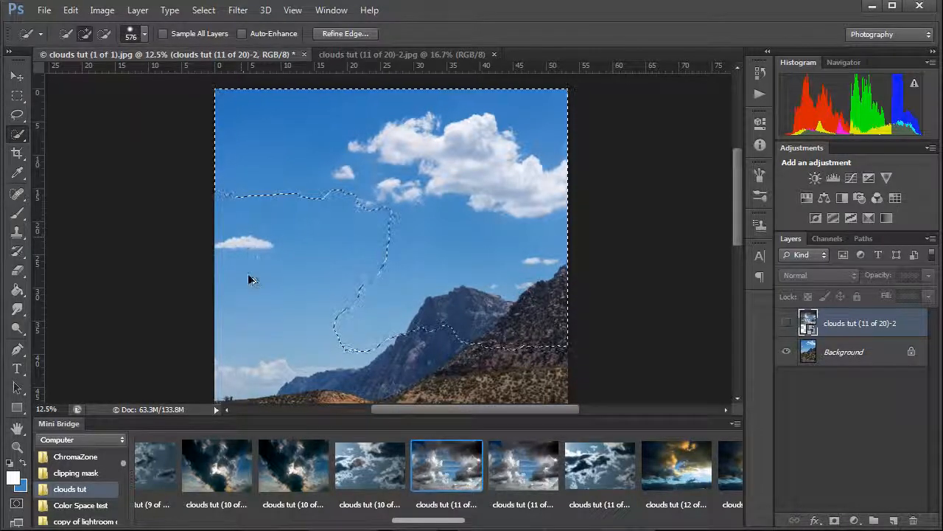
mouse_move(245, 286)
left_mouse_down()
mouse_move(265, 295)
mouse_move(246, 199)
mouse_move(245, 302)
mouse_move(307, 292)
mouse_move(249, 302)
mouse_move(269, 303)
mouse_move(252, 309)
mouse_move(248, 172)
mouse_move(242, 331)
mouse_move(246, 194)
mouse_move(239, 312)
mouse_move(249, 320)
left_mouse_up()
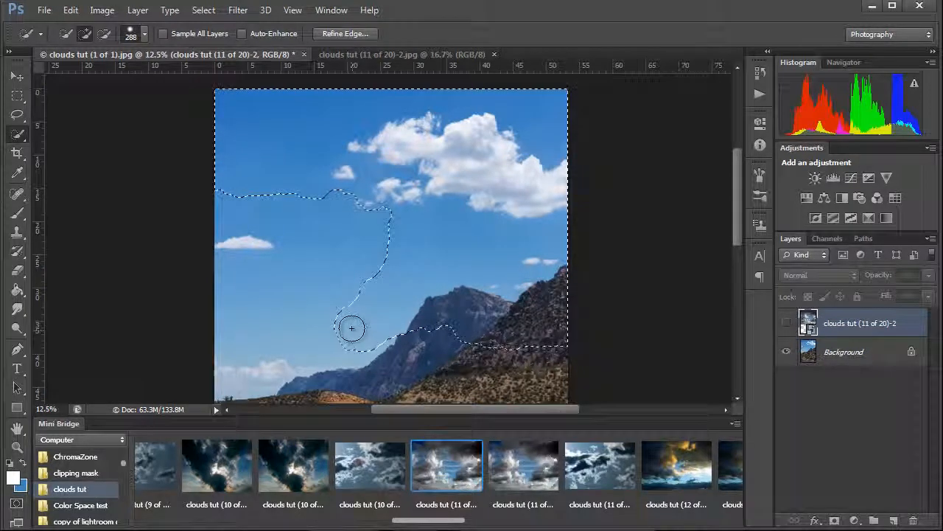
mouse_move(274, 194)
left_mouse_down()
mouse_move(245, 249)
mouse_move(240, 341)
mouse_move(231, 353)
left_mouse_up()
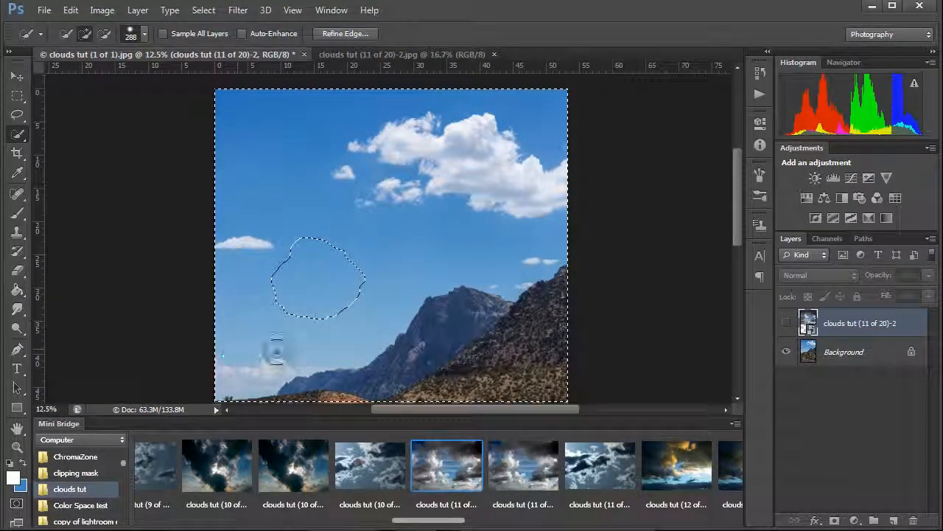
mouse_move(323, 286)
left_mouse_down()
mouse_move(316, 273)
mouse_move(318, 284)
mouse_move(305, 283)
mouse_move(296, 337)
left_mouse_up()
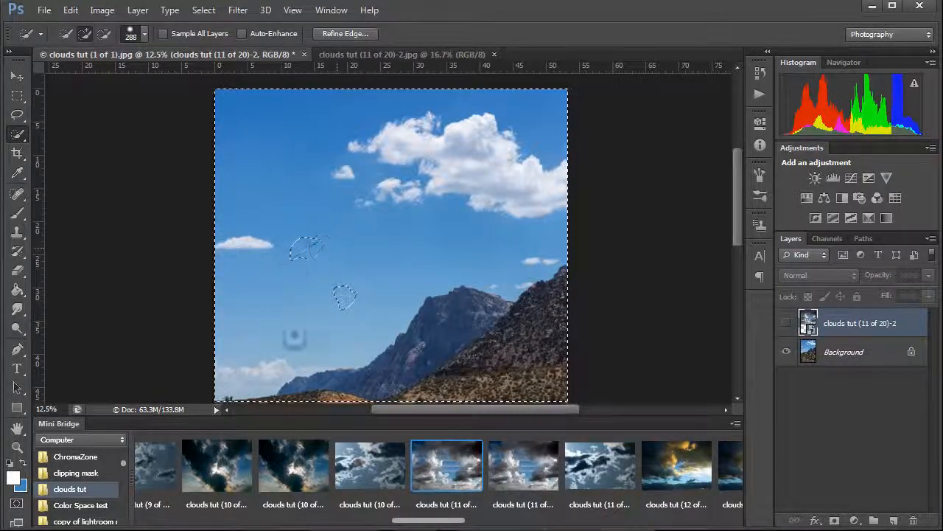
Make the Background layer active, clear the selection and duplicate the layer
left_click(841, 355)
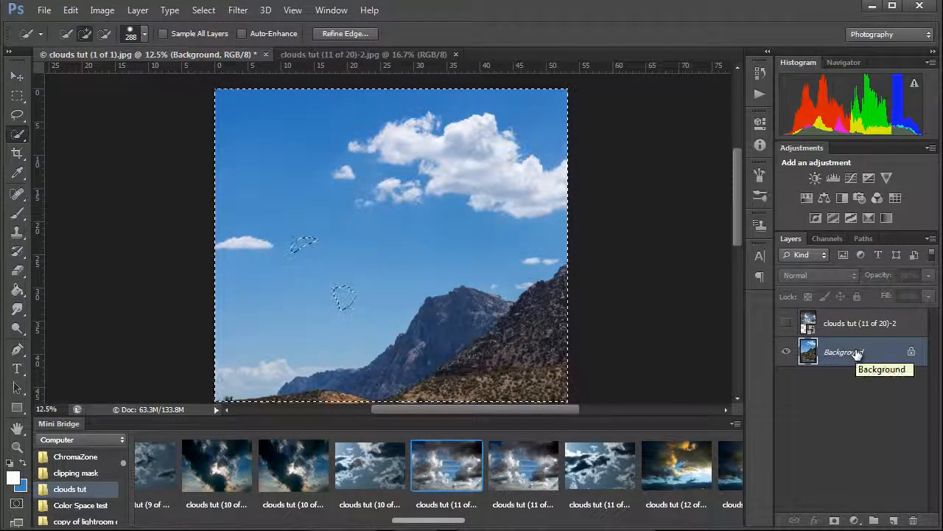
key("ctrl+d")
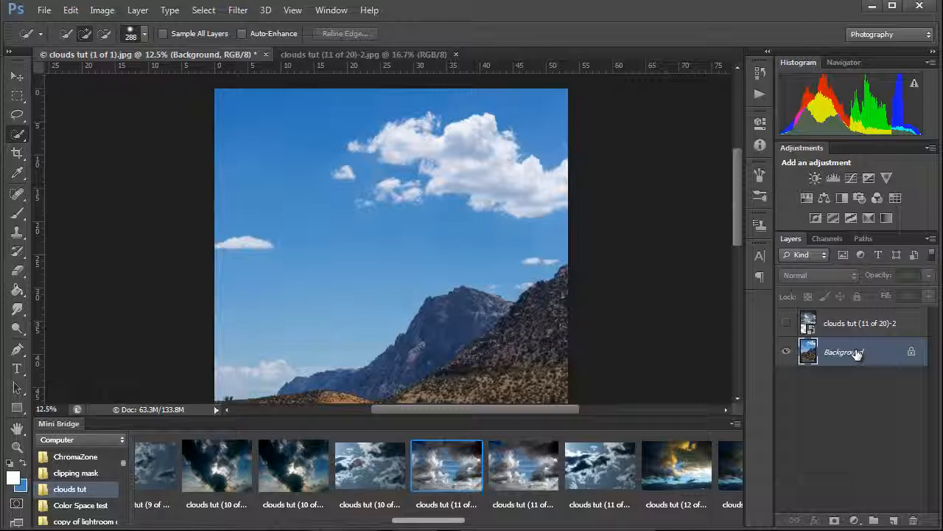
key("ctrl+j")
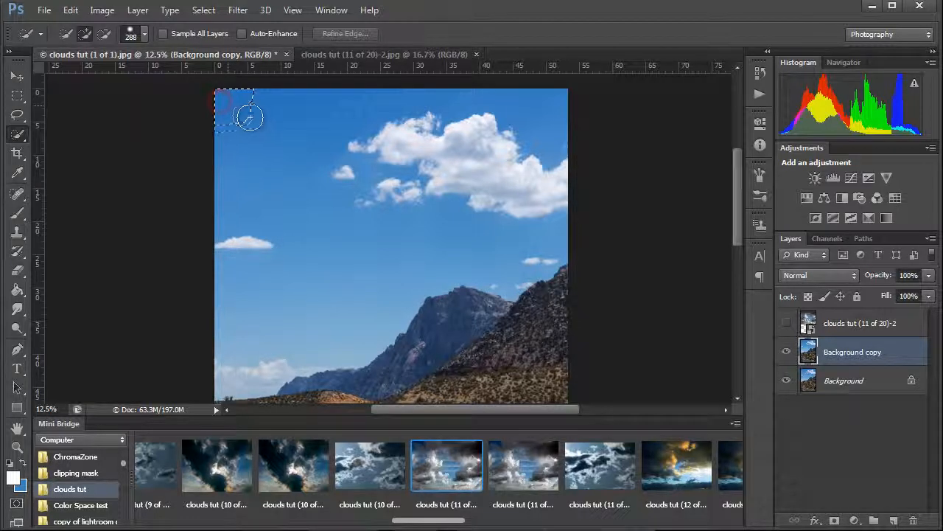
Brush over the whole sky on the Background copy with Quick Selection, down to the mountains and desert ridge
mouse_move(399, 118)
left_mouse_down()
mouse_move(525, 120)
mouse_move(545, 134)
mouse_move(549, 238)
mouse_move(523, 252)
mouse_move(342, 272)
left_mouse_up()
left_click_drag(286, 302, 350, 241)
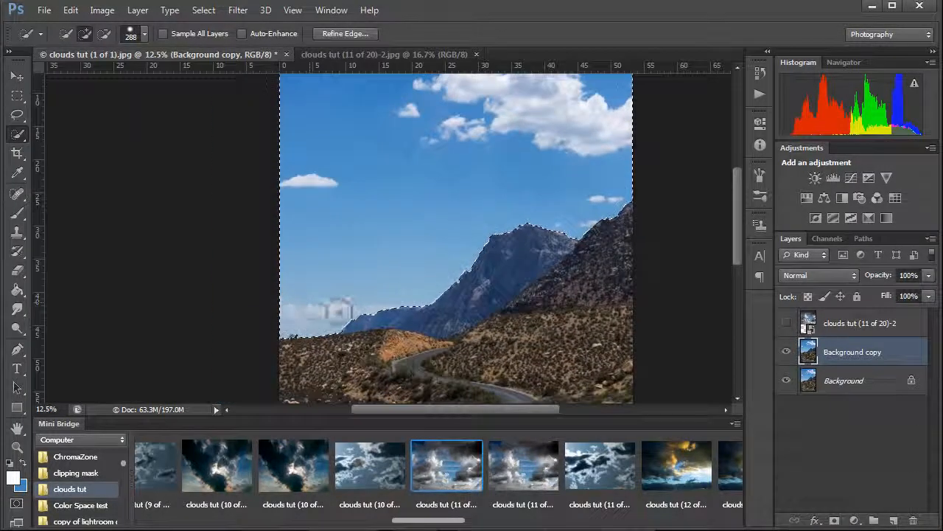
mouse_move(436, 227)
left_mouse_down()
mouse_move(413, 236)
mouse_move(382, 226)
left_mouse_up()
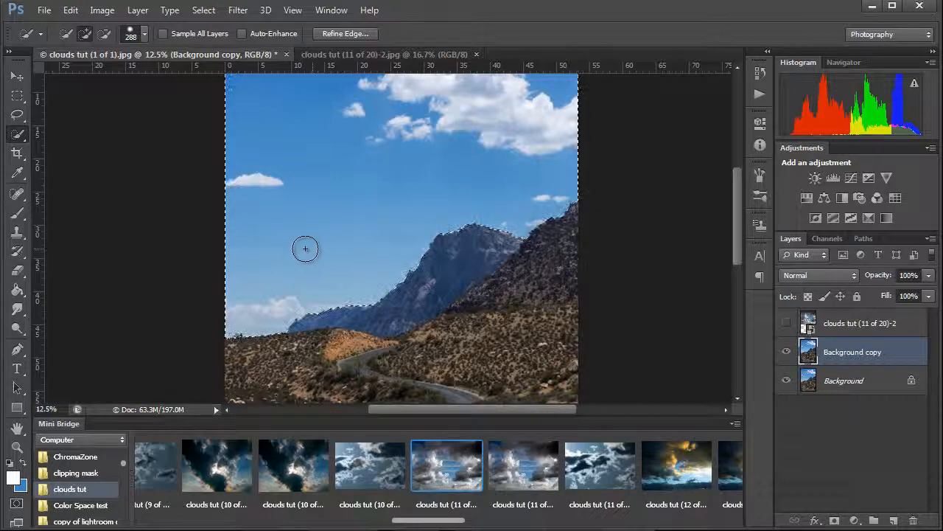
Examine the selection edge around the small trees on the left-hand desert ridge at 200% magnification
key("z")
left_click(251, 308)
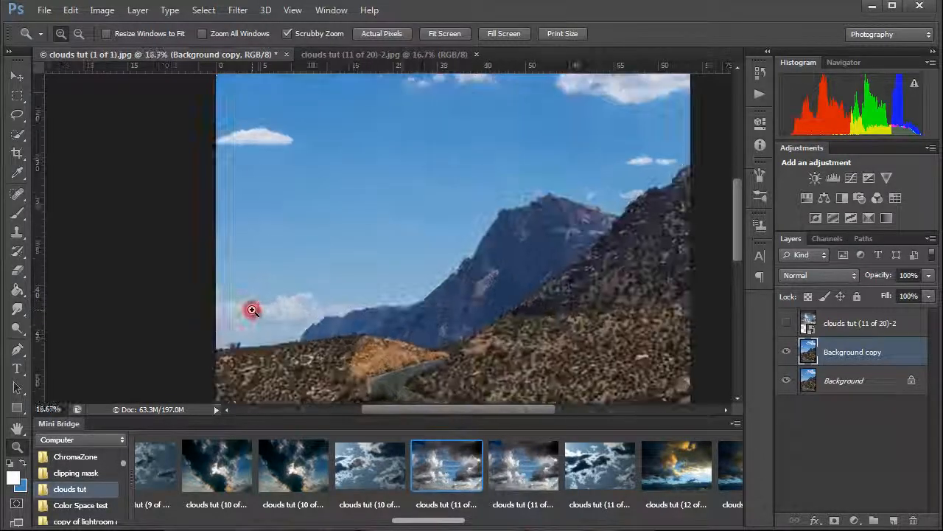
left_click(252, 310)
left_click_drag(270, 344, 286, 217)
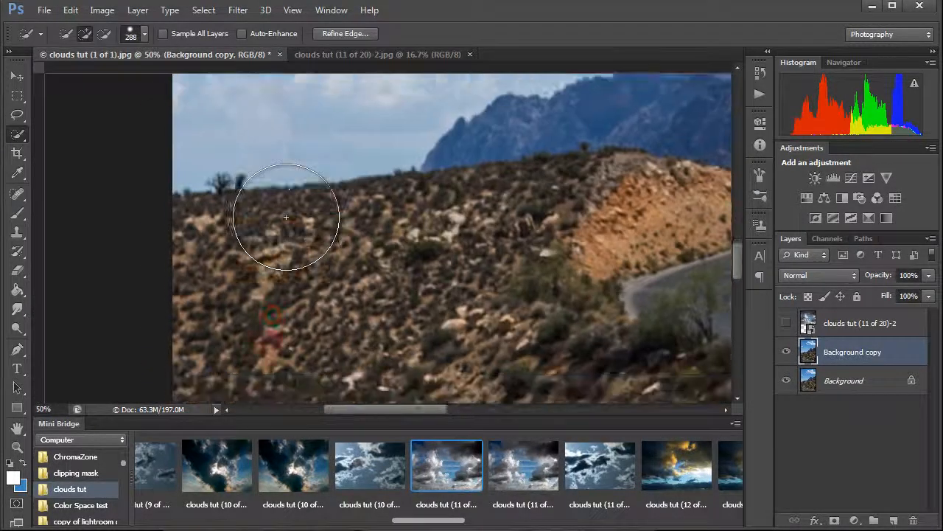
key("z")
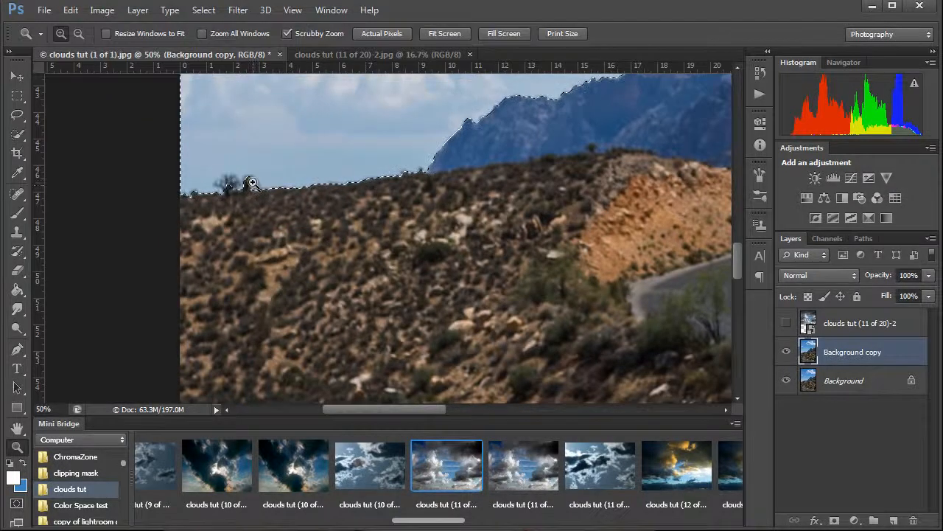
left_click(251, 179)
left_click(252, 180)
left_click(251, 180)
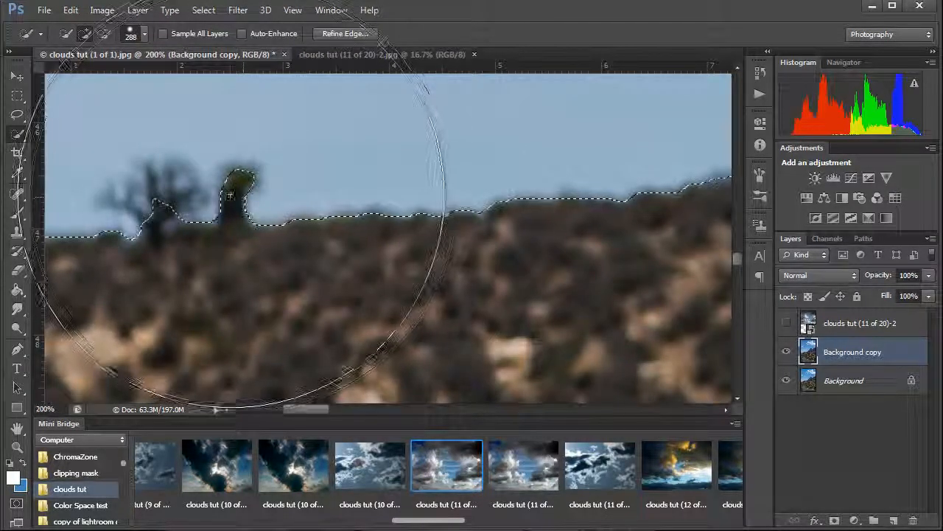
Examine the selection edge along the desert ridge and up the blue mountain's slope
left_click(19, 74)
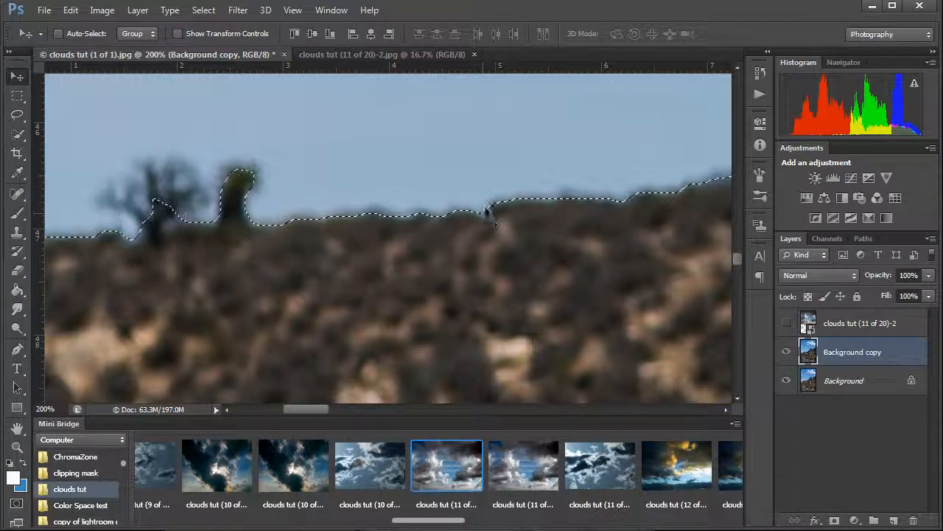
left_click_drag(600, 200, 210, 228)
left_click_drag(535, 206, 456, 249)
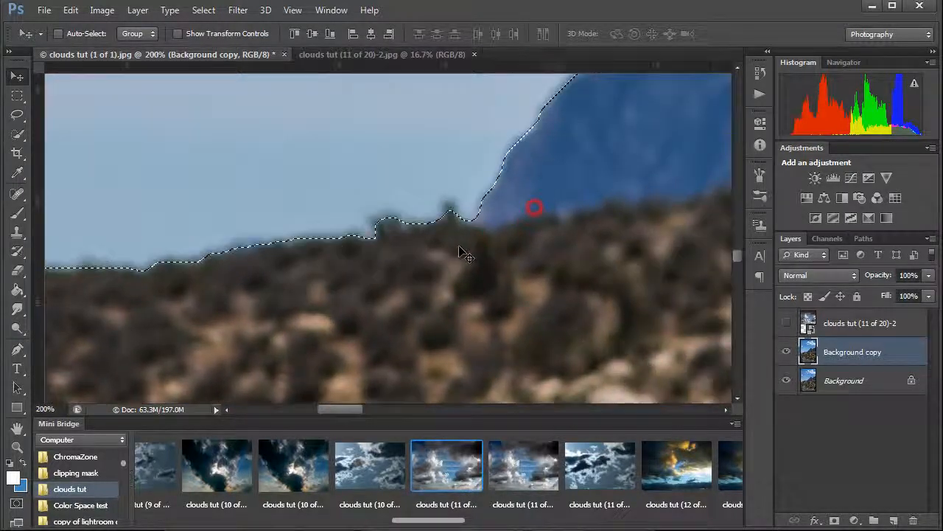
left_click_drag(522, 165, 480, 248)
left_click_drag(538, 194, 442, 337)
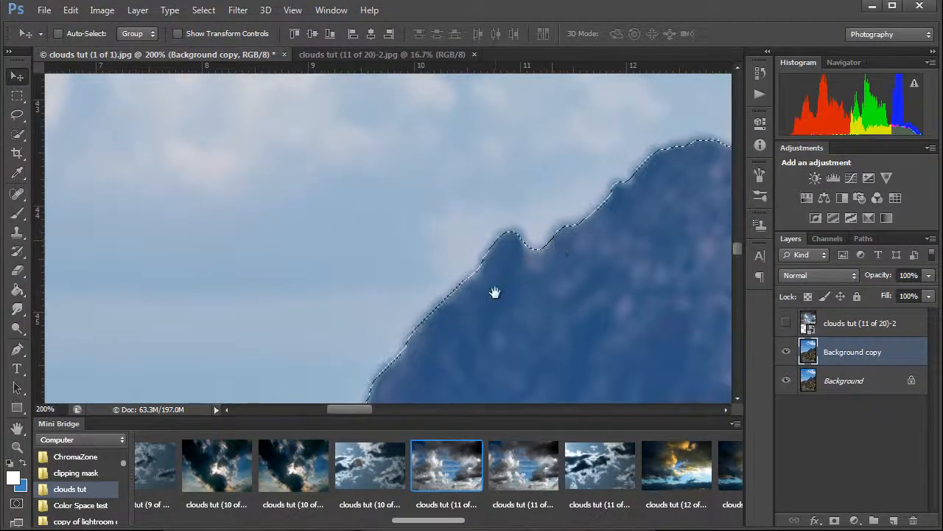
left_click_drag(495, 292, 572, 257)
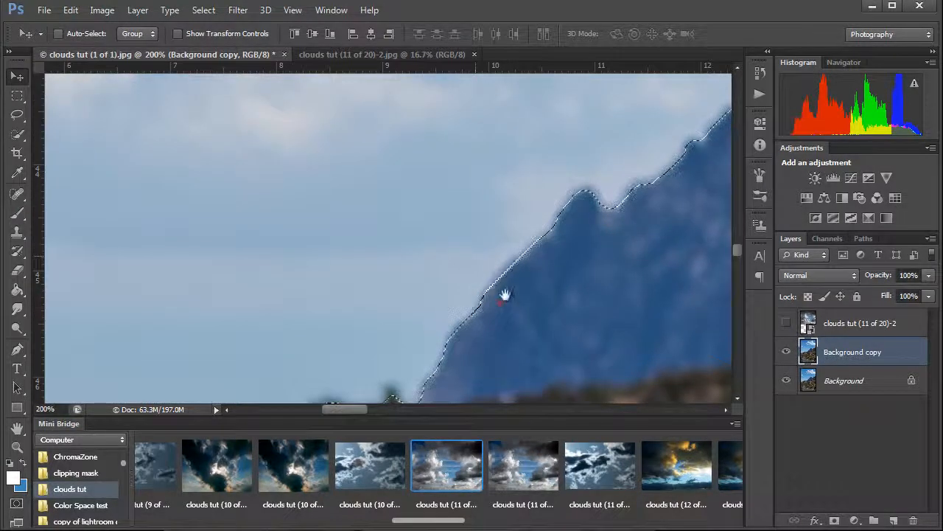
left_click_drag(514, 305, 558, 241)
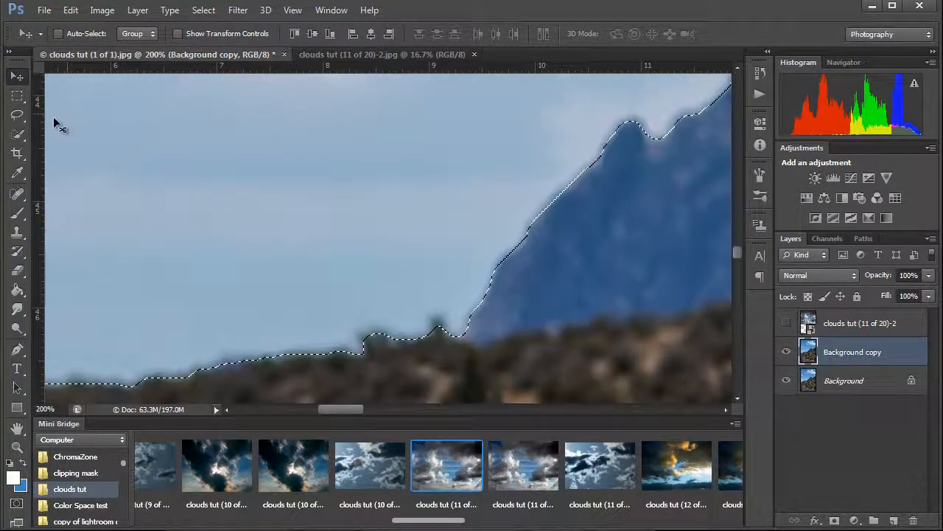
Open Refine Edge for the Quick Selection of the sky, set its refine brush to 57 px and enable Smart Radius
left_click_drag(18, 131, 64, 132)
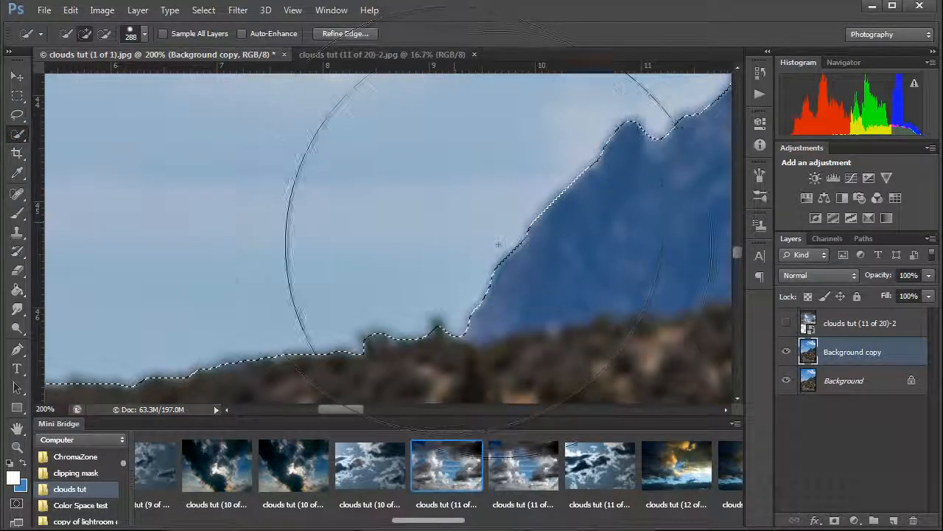
left_click_drag(514, 253, 353, 253)
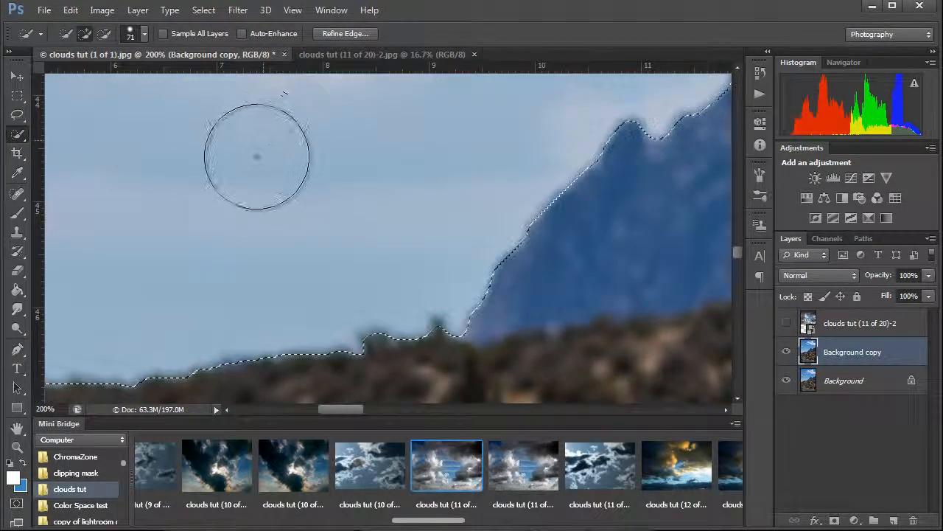
left_click(326, 34)
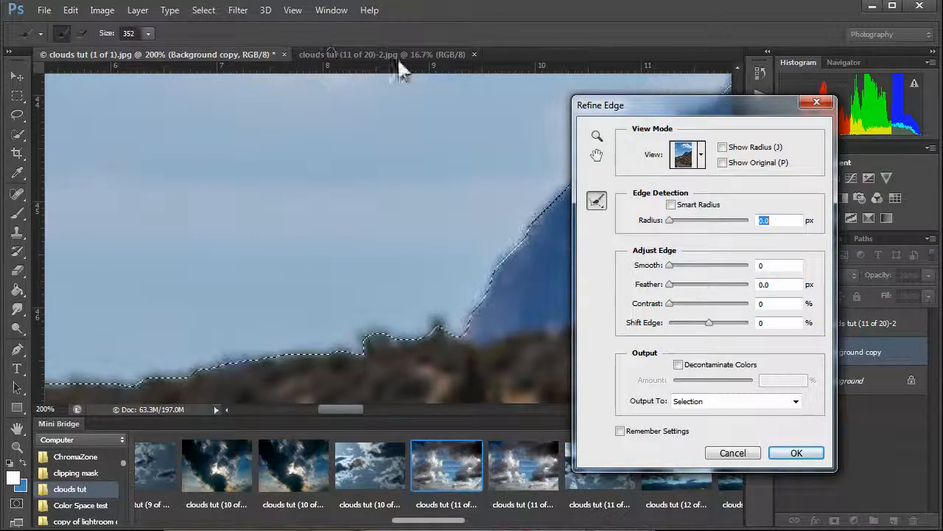
left_click_drag(623, 114, 585, 118)
mouse_move(300, 223)
left_mouse_down()
mouse_move(255, 238)
mouse_move(85, 251)
left_mouse_up()
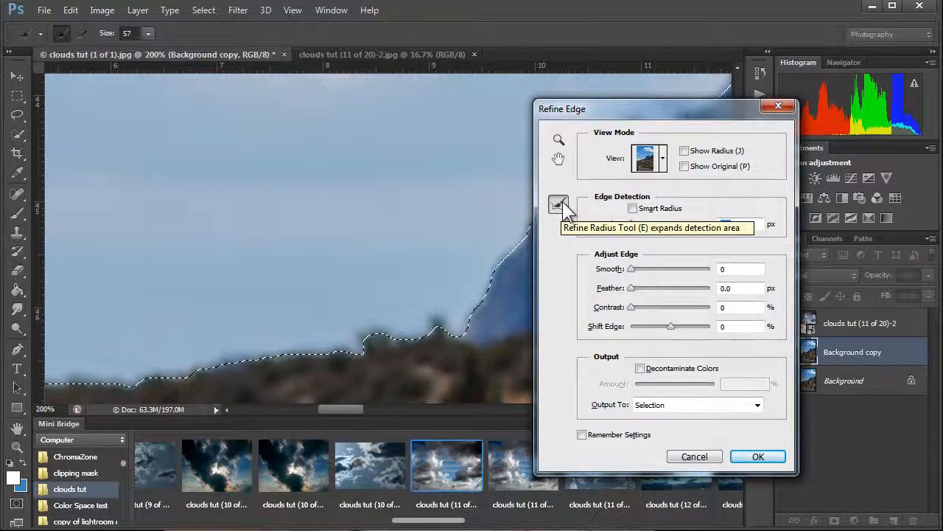
left_click(631, 210)
mouse_move(655, 109)
left_mouse_down()
mouse_move(767, 89)
mouse_move(763, 81)
left_mouse_up()
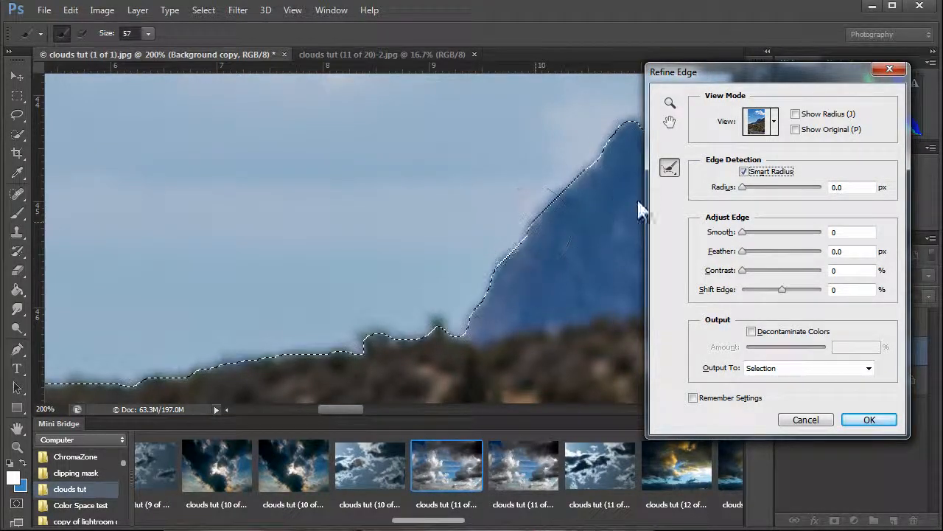
Brush the Refine Radius tool along the mountain slope and desert ridge to refine the selection edge
mouse_move(534, 224)
left_mouse_down()
mouse_move(473, 284)
mouse_move(389, 320)
mouse_move(248, 316)
left_mouse_up()
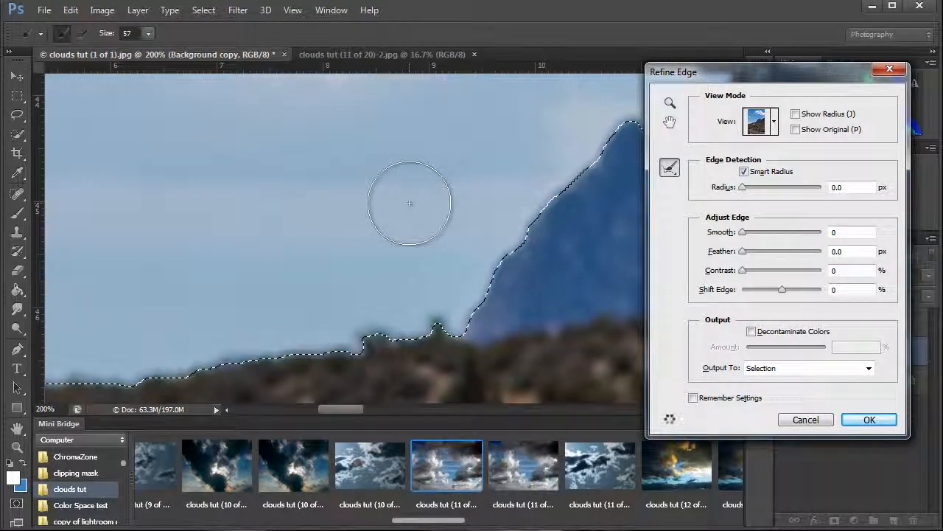
left_click_drag(362, 322, 532, 256)
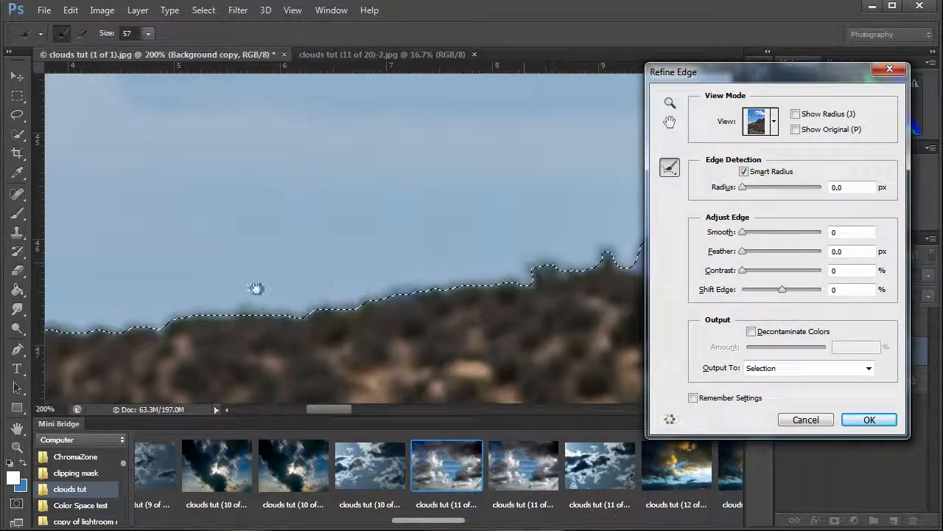
mouse_move(288, 296)
left_mouse_down()
mouse_move(171, 305)
mouse_move(90, 325)
left_mouse_up()
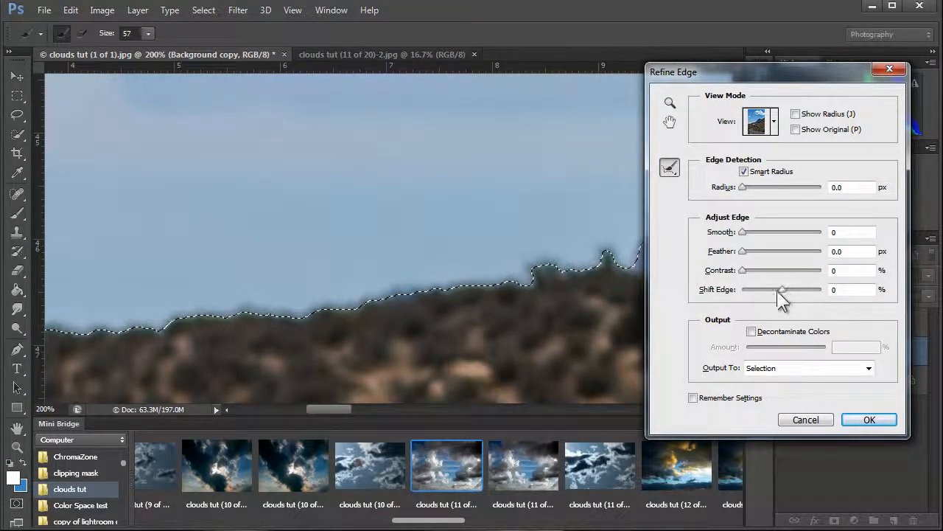
Set the edge refinement to Shift Edge +38%, Radius 4.7 px, Smooth 14 and Contrast 32%
mouse_move(782, 290)
left_mouse_down()
mouse_move(759, 298)
mouse_move(801, 290)
mouse_move(793, 288)
left_mouse_up()
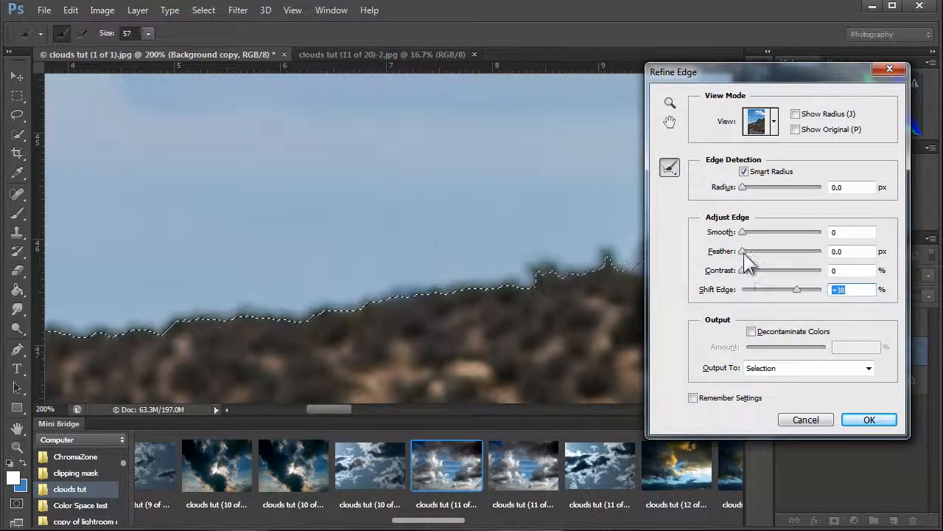
left_click_drag(743, 187, 762, 187)
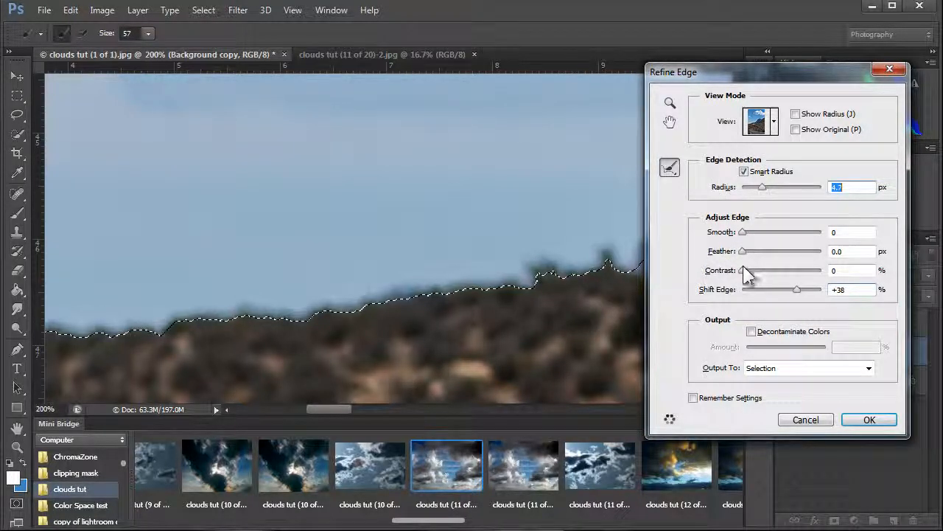
left_click_drag(743, 233, 754, 233)
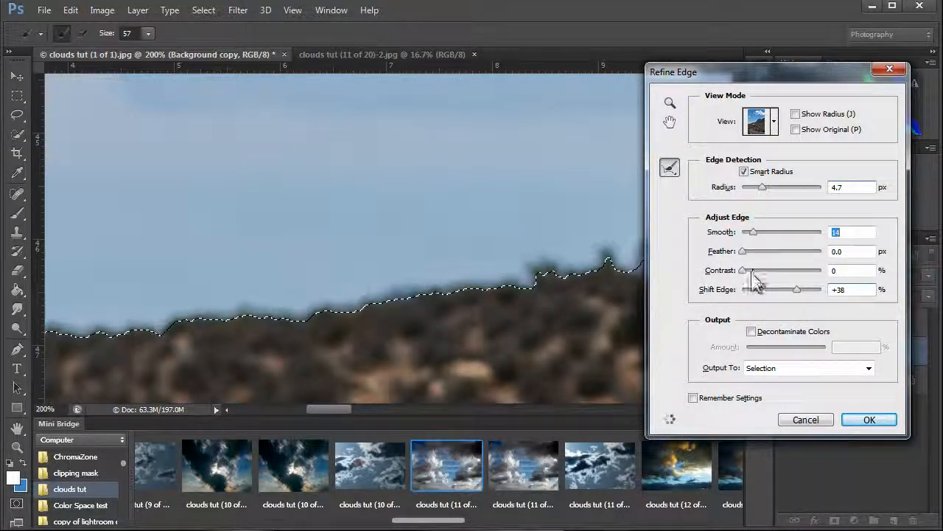
left_click_drag(743, 271, 768, 273)
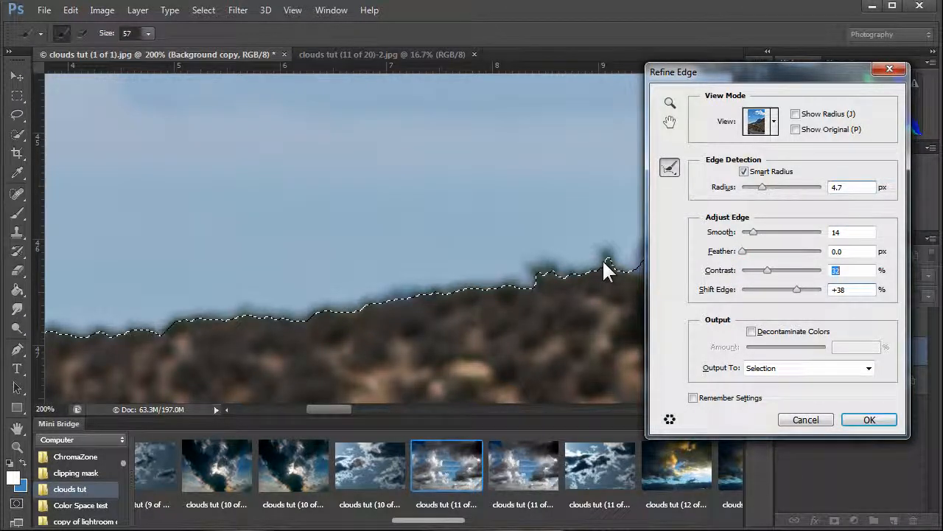
Try a 4.0 px feather with Shift Edge at -31%, and settle on Shift Edge -3% and Feather 0.0 px
left_click_drag(743, 251, 759, 252)
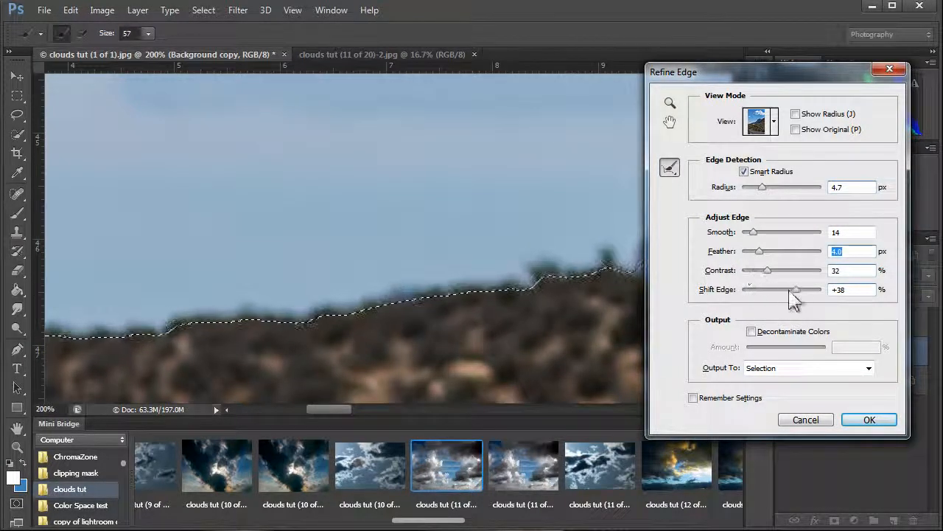
left_click_drag(797, 289, 774, 290)
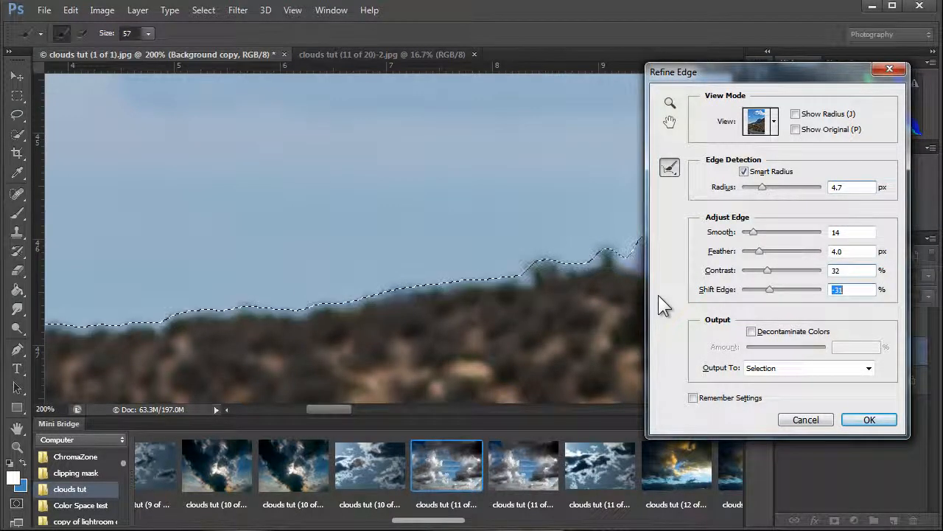
left_click_drag(769, 291, 781, 289)
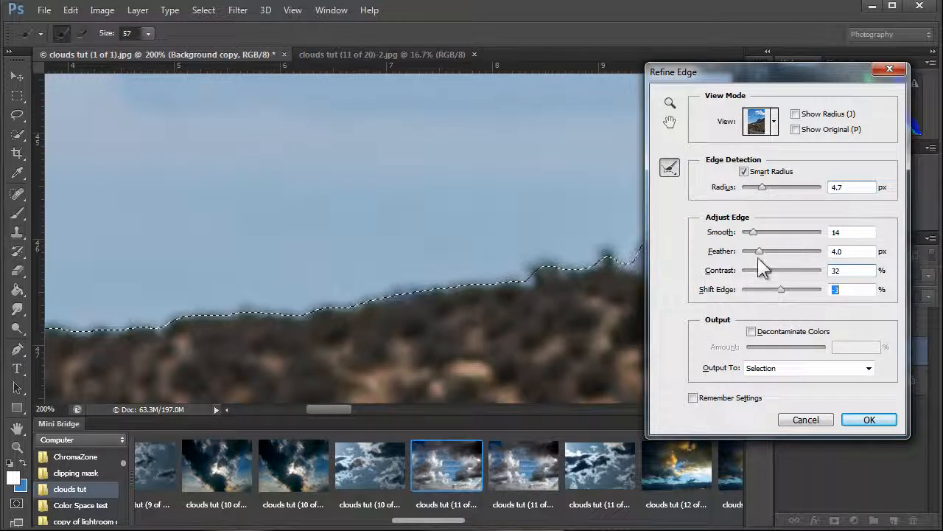
left_click_drag(759, 252, 739, 254)
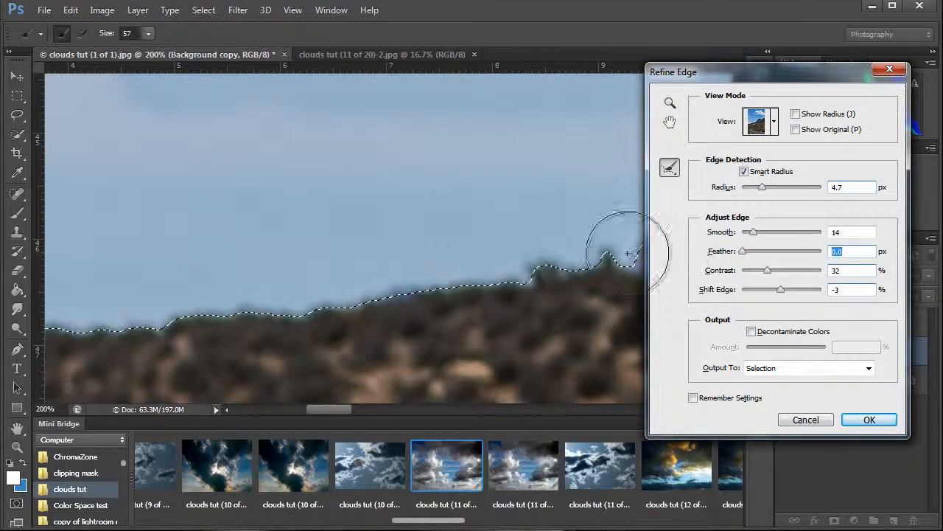
Around the bare tree and cactus on the ridge, set the refinement to Radius 109.5 px, Contrast 91% and Shift Edge -23%
left_click_drag(762, 186, 750, 189)
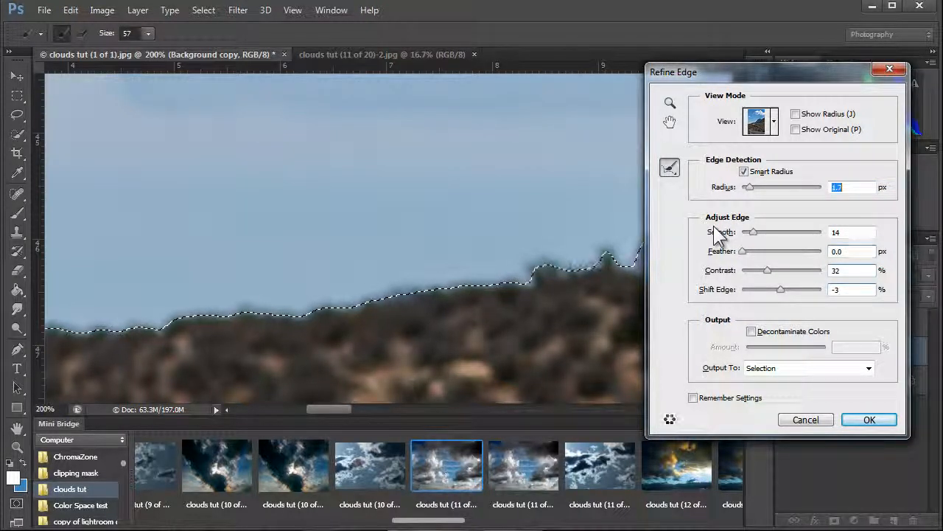
left_click_drag(312, 312, 505, 205)
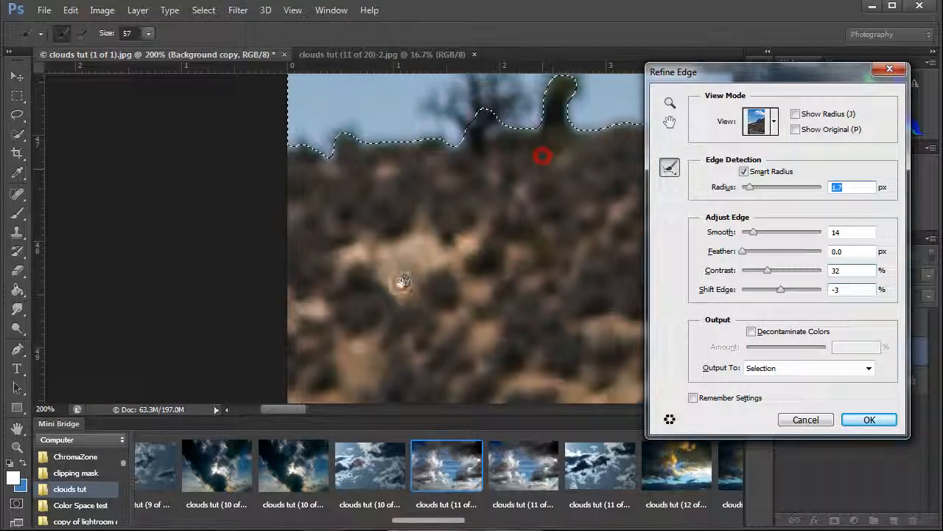
left_click_drag(538, 189, 421, 280)
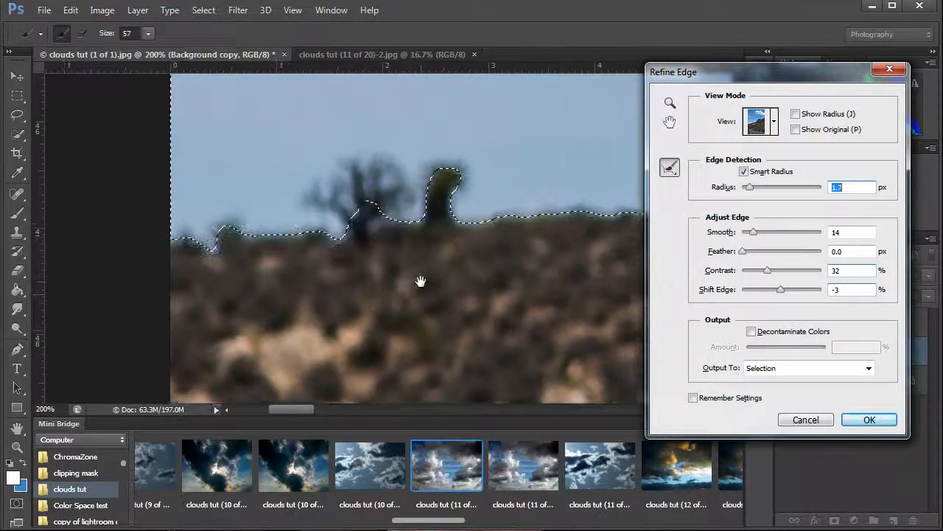
left_click(814, 188)
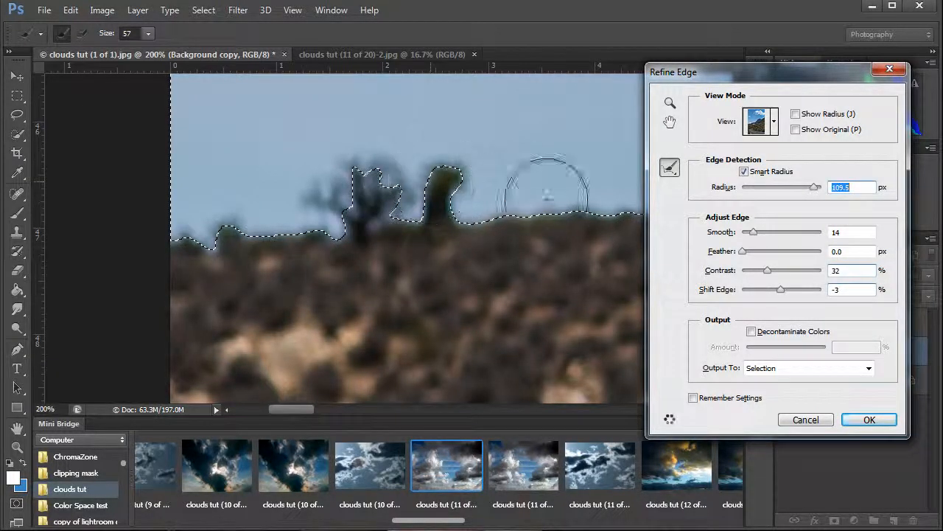
left_click(767, 270)
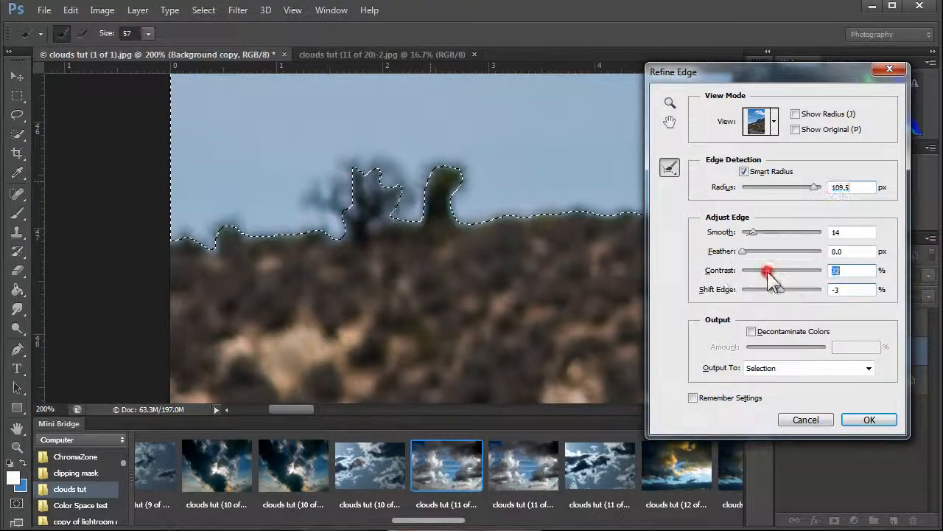
left_click(767, 270)
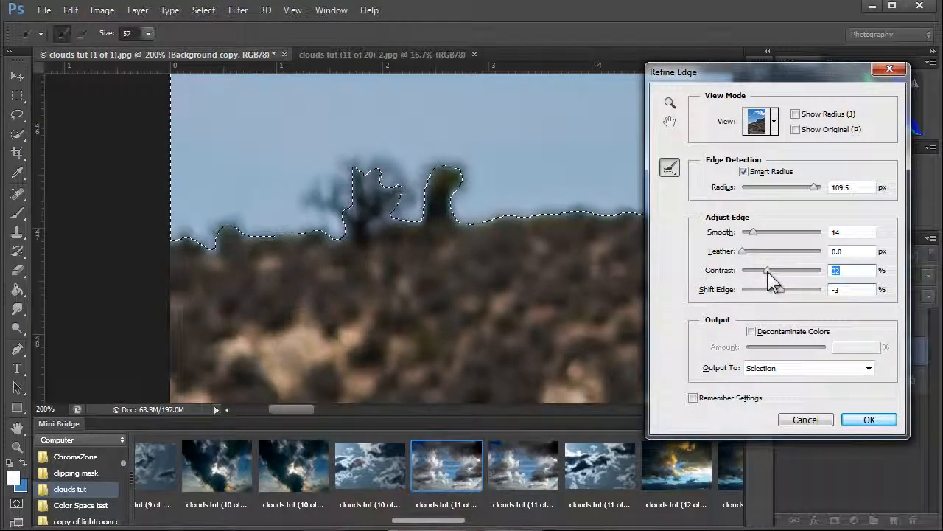
left_click_drag(768, 270, 812, 271)
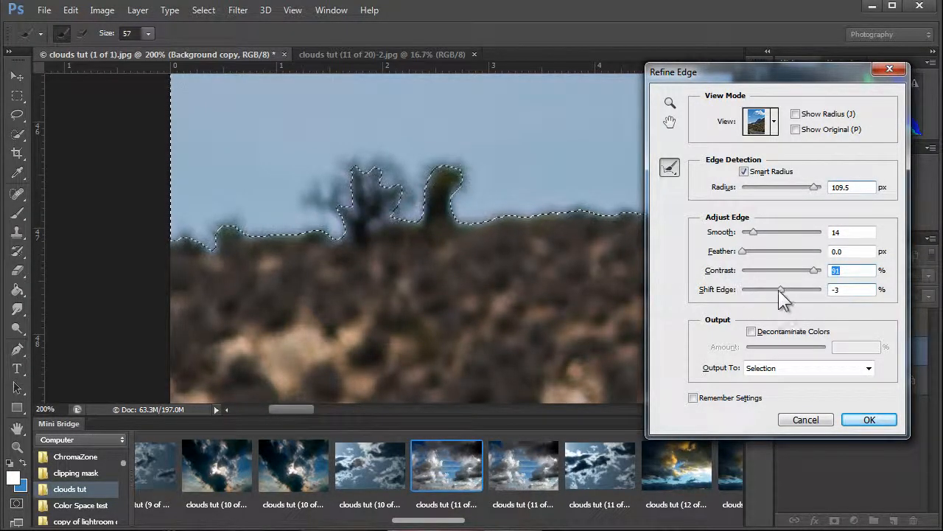
left_click_drag(781, 289, 774, 292)
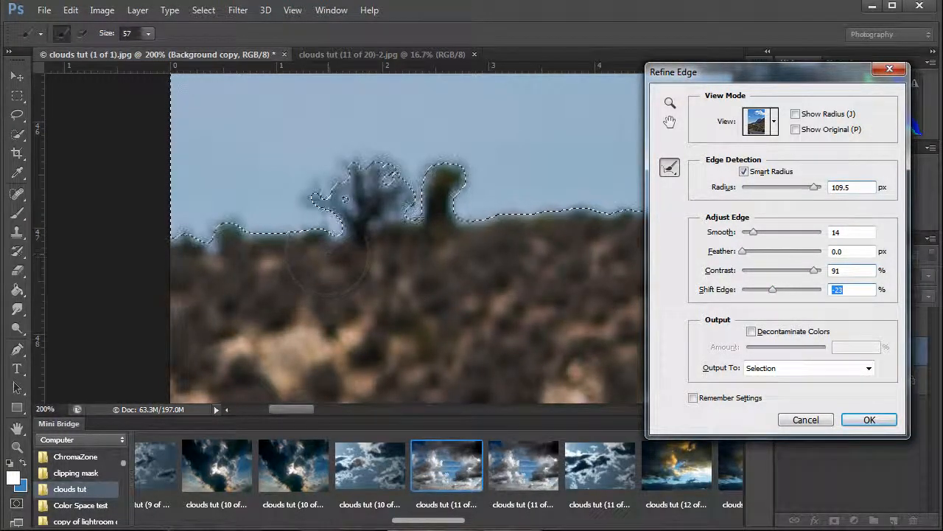
Brush the ridge edge by the bare tree with a 28 px refine brush, try Shift Edge +20%, and settle on -14%
mouse_move(502, 236)
left_mouse_down()
mouse_move(370, 253)
mouse_move(365, 235)
mouse_move(347, 235)
mouse_move(371, 232)
mouse_move(331, 232)
mouse_move(333, 174)
mouse_move(284, 189)
mouse_move(272, 217)
mouse_move(253, 190)
mouse_move(197, 199)
left_mouse_up()
left_click_drag(173, 233, 185, 216)
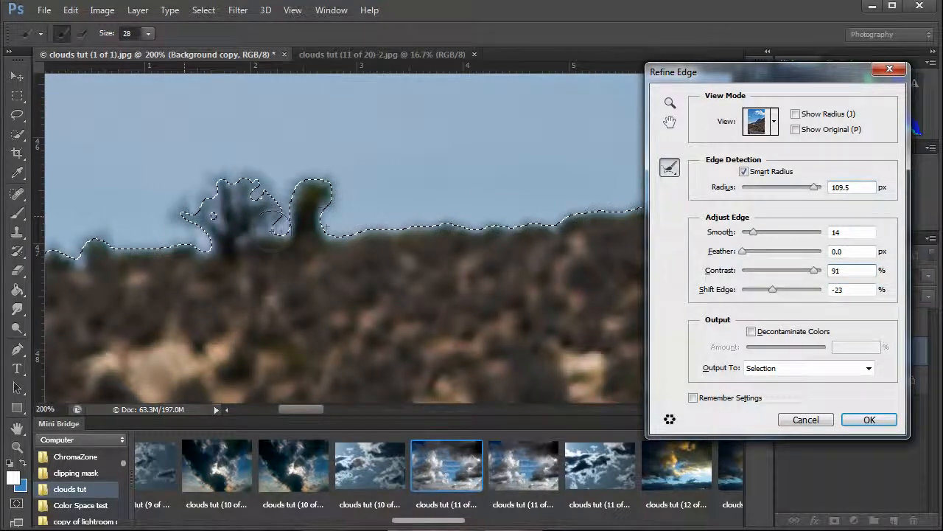
left_click_drag(438, 222, 429, 221)
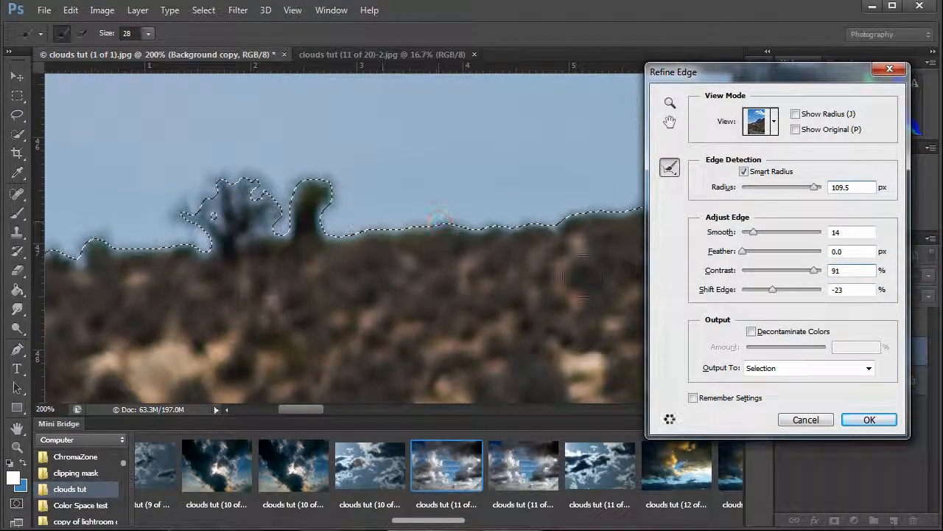
left_click_drag(773, 289, 791, 290)
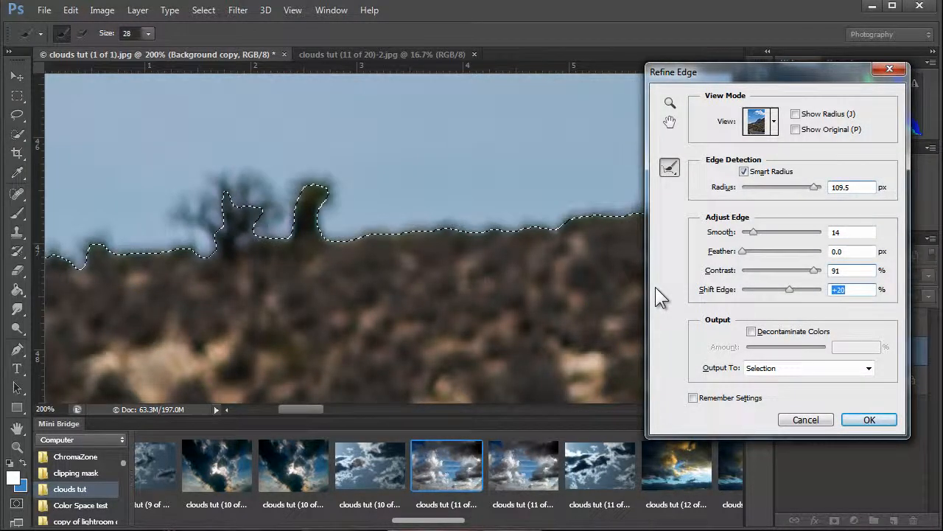
left_click_drag(776, 295, 777, 295)
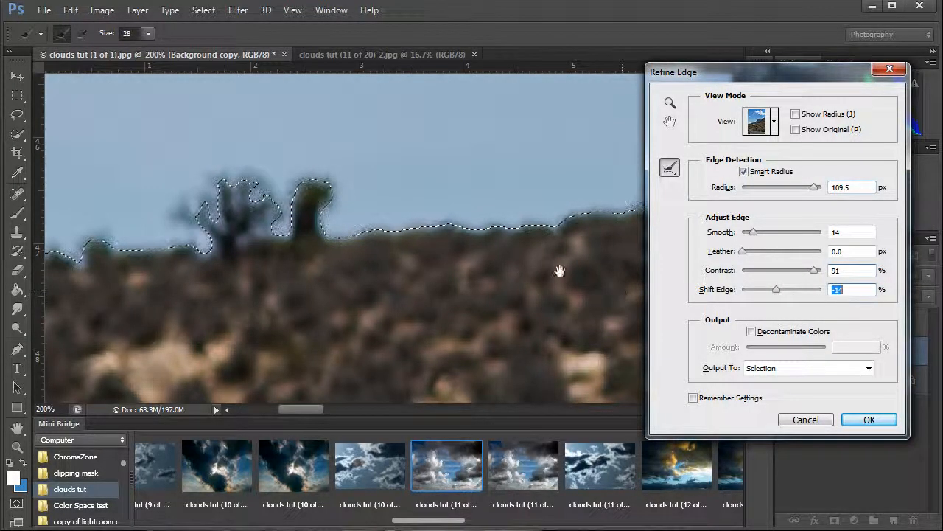
Brush the Refine Radius tool at 28 px along the blue mountain's slope and crest to tighten the sky selection
left_click_drag(558, 270, 317, 275)
left_click_drag(502, 245, 364, 283)
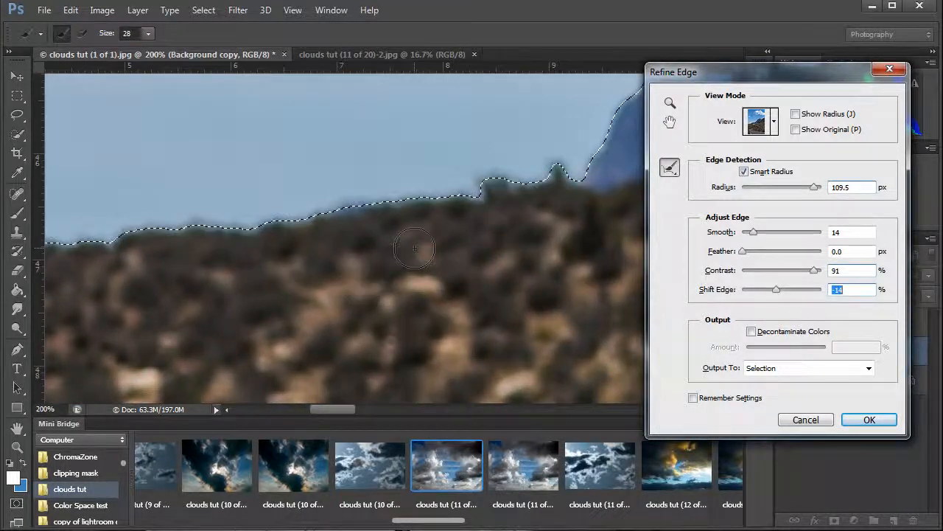
left_click_drag(547, 193, 398, 252)
left_click_drag(394, 235, 371, 258)
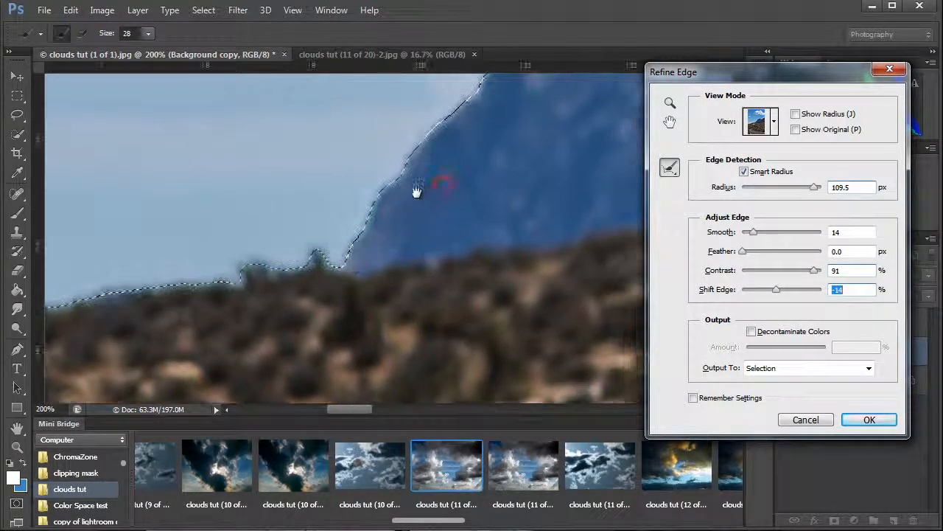
mouse_move(465, 150)
left_mouse_down()
mouse_move(386, 259)
mouse_move(339, 280)
mouse_move(337, 253)
mouse_move(467, 158)
mouse_move(479, 176)
left_mouse_up()
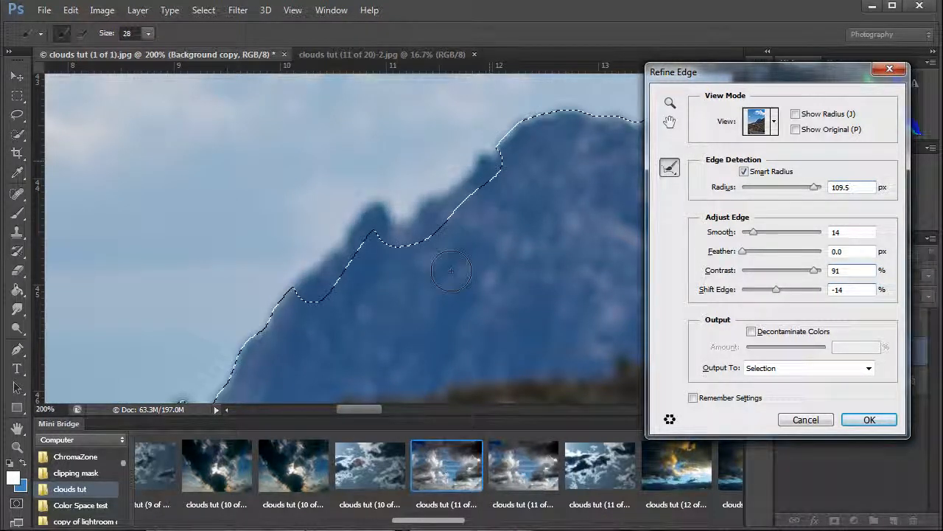
left_click_drag(509, 226, 322, 350)
left_click_drag(435, 284, 345, 282)
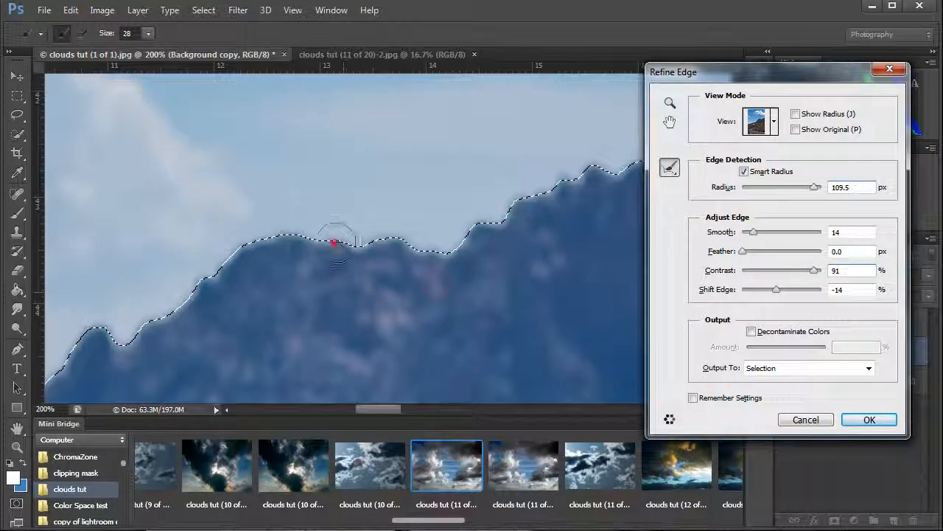
mouse_move(336, 246)
left_mouse_down()
mouse_move(358, 248)
mouse_move(466, 233)
mouse_move(579, 184)
left_mouse_up()
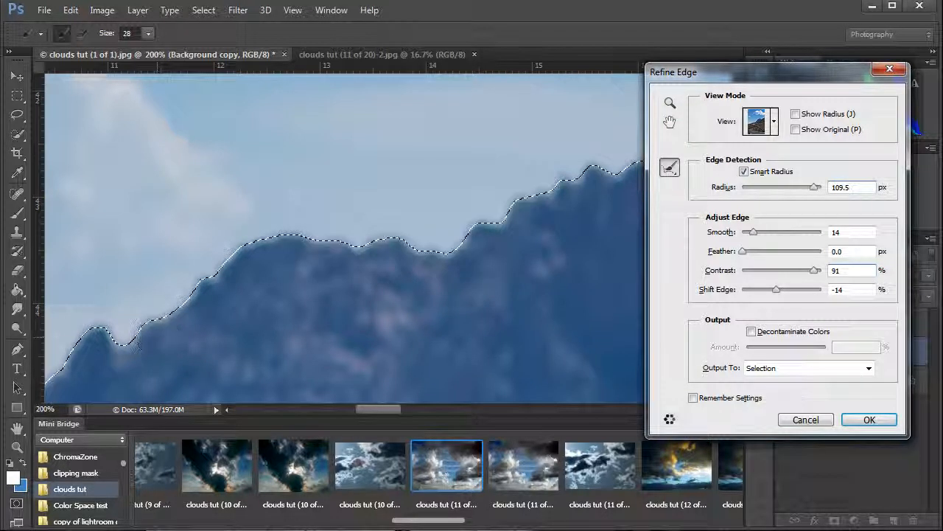
Set Smooth to 0, compare Shift Edge at -21%, -55% and +25%, and settle on +10%
left_click_drag(776, 289, 773, 291)
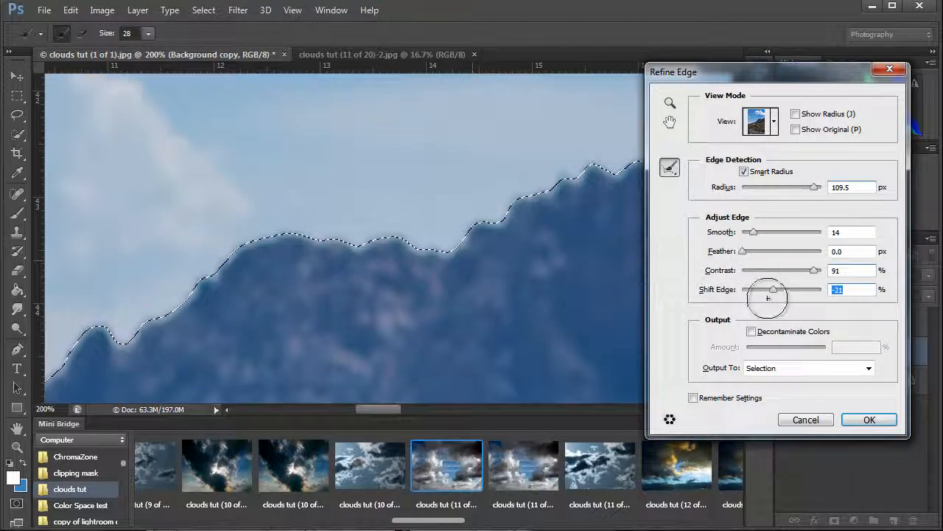
left_click(816, 271)
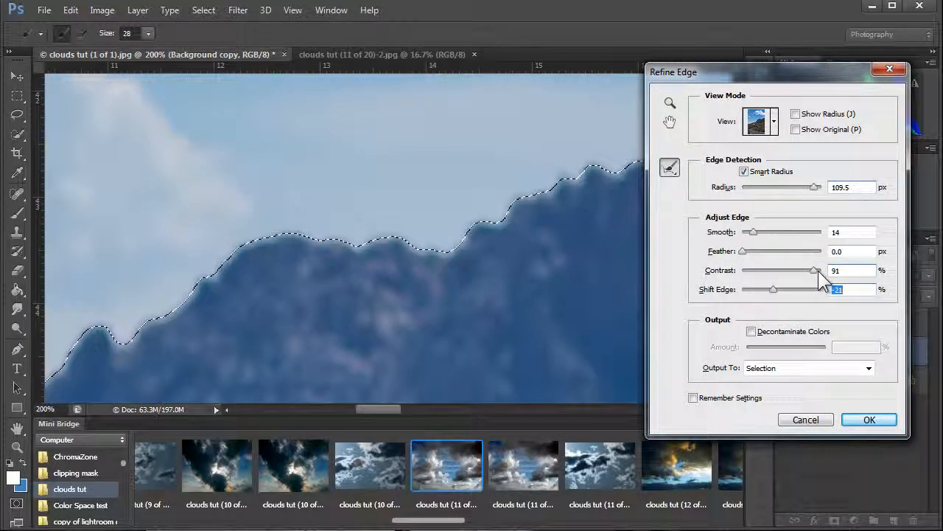
left_click_drag(753, 232, 712, 235)
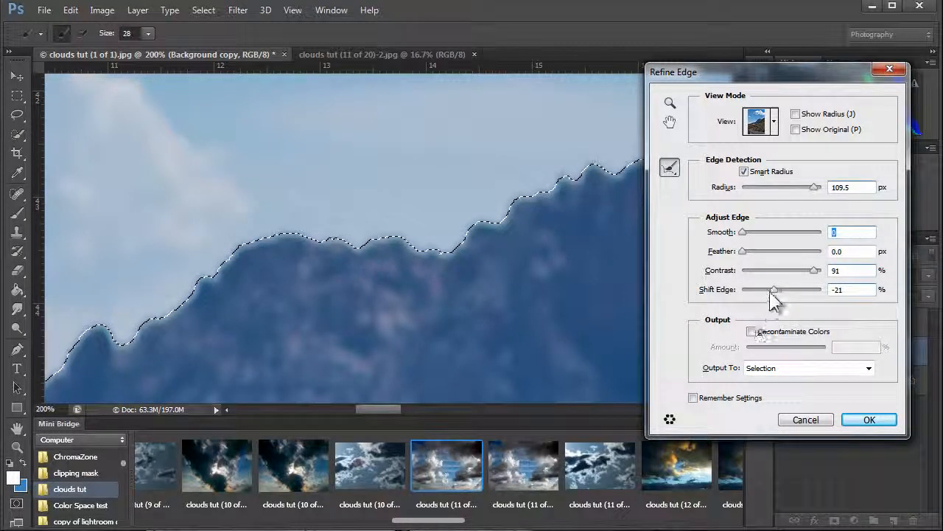
left_click_drag(773, 290, 737, 298)
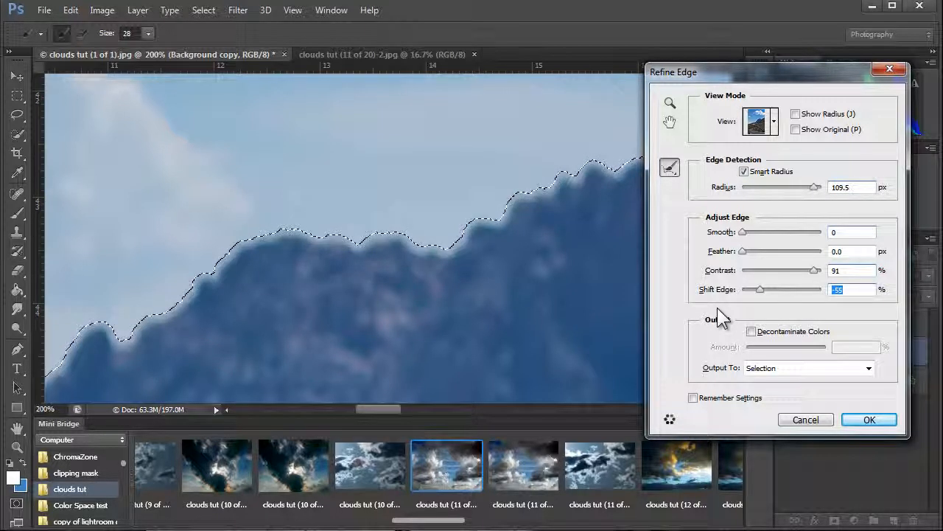
left_click(792, 289)
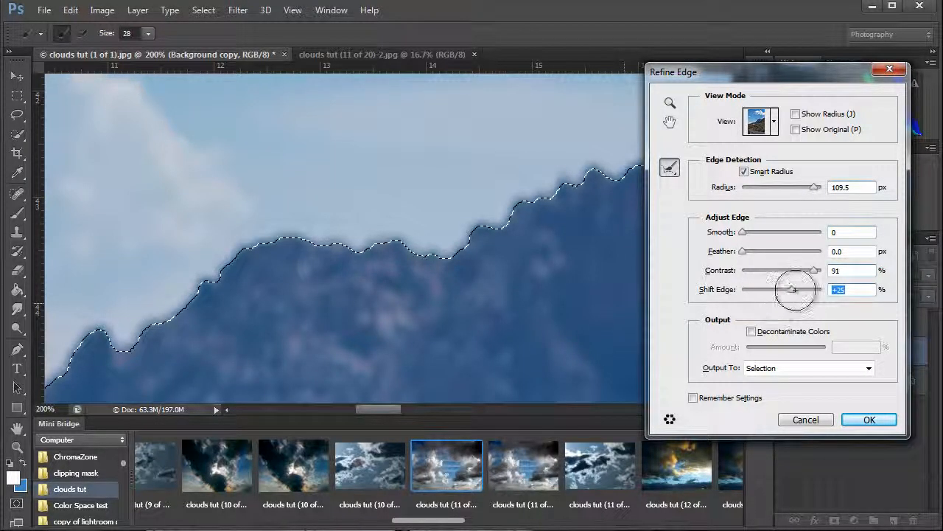
left_click_drag(792, 290, 786, 290)
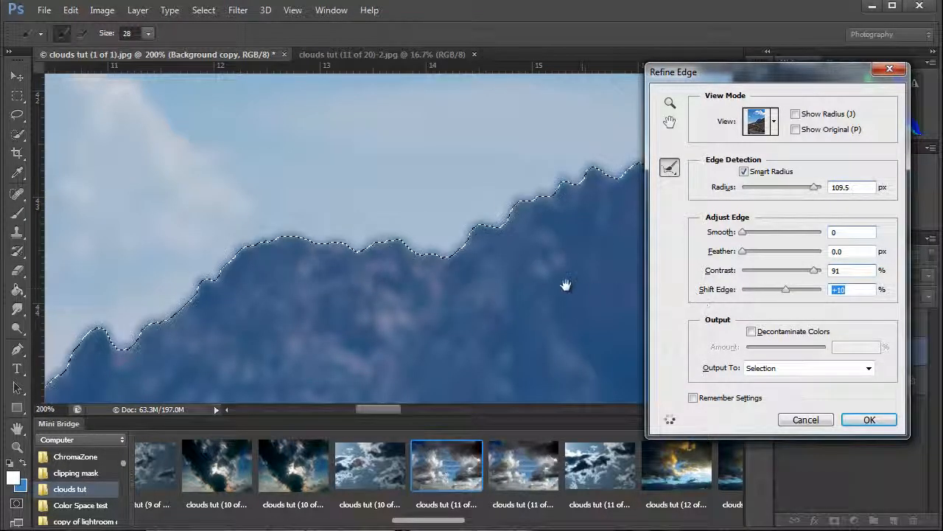
Inspect the selection edge along the mountain ridge up to the steep slope, and apply the edge refinement to the selection
mouse_move(553, 243)
left_mouse_down()
mouse_move(446, 300)
mouse_move(396, 301)
left_mouse_up()
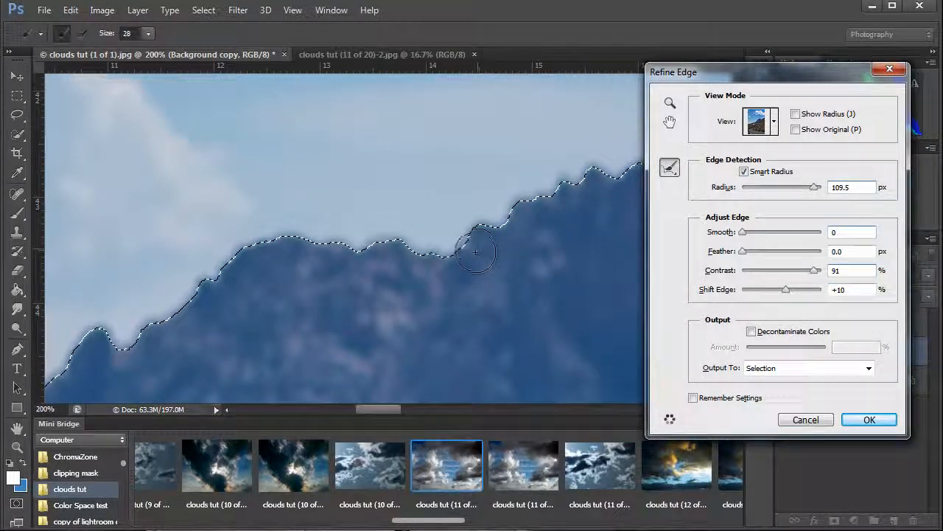
left_click_drag(490, 279, 251, 308)
left_click_drag(489, 243, 320, 281)
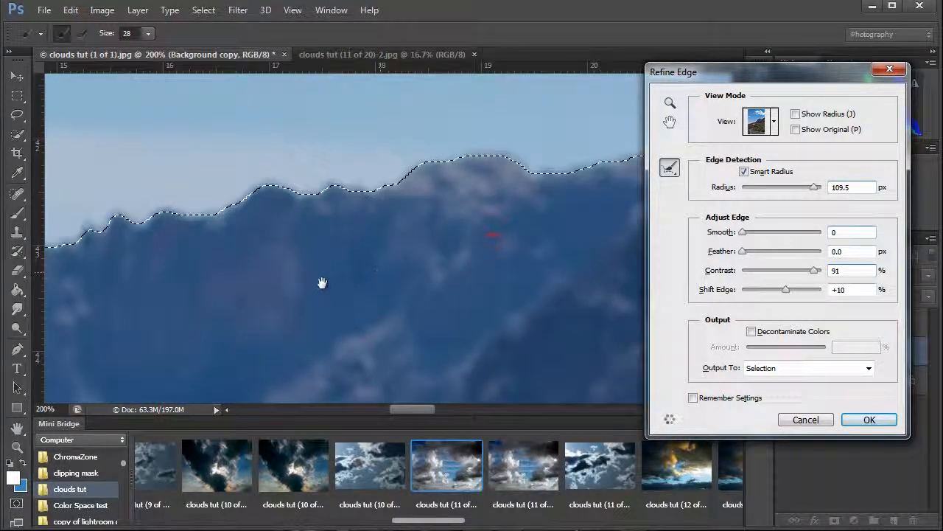
key("z")
left_click(450, 239, "alt")
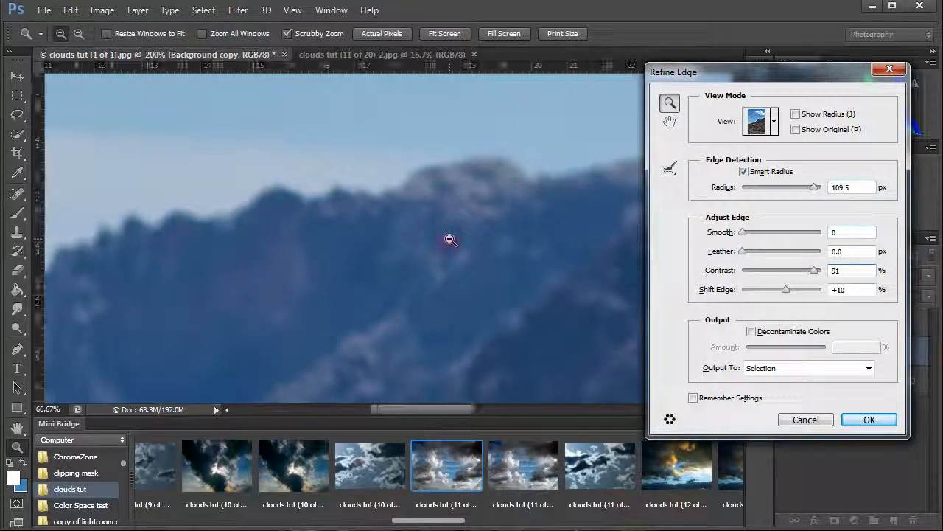
left_click(450, 239, "alt")
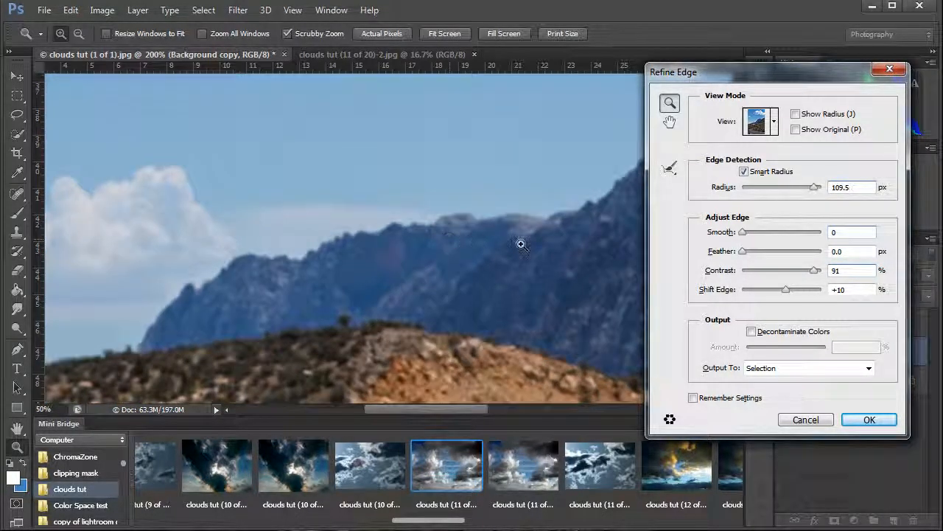
left_click(354, 273)
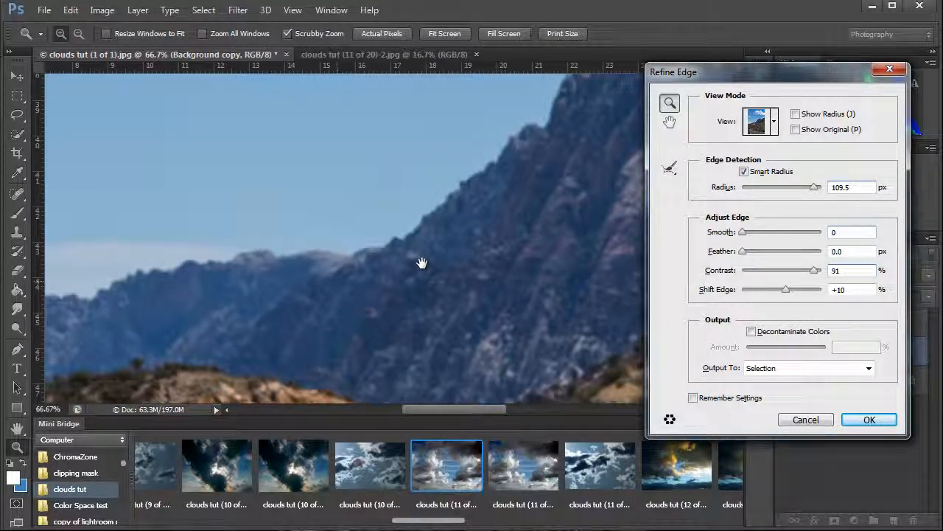
left_click_drag(422, 263, 328, 280)
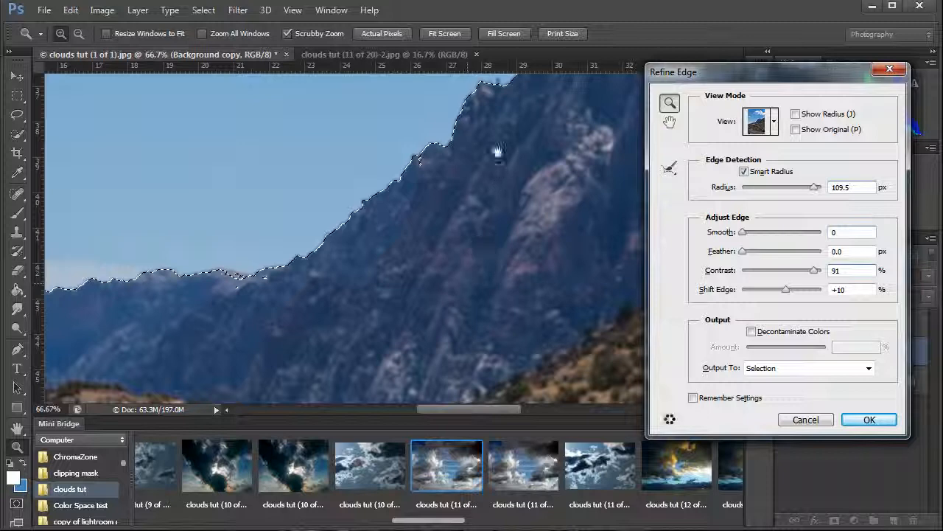
left_click_drag(498, 151, 353, 274)
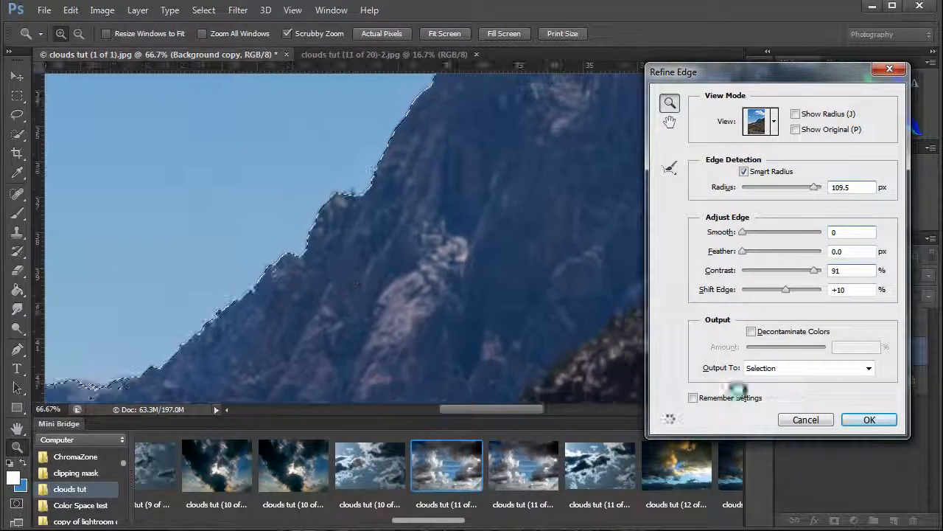
left_click(870, 419)
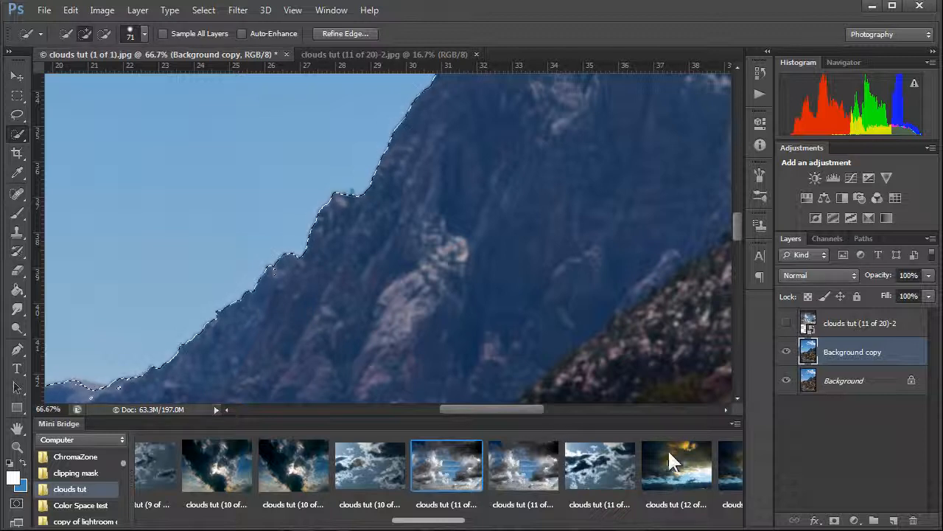
Save the refined sky selection as a new channel named "sky cut away" in clouds tut (1 of 1).jpg
left_click_drag(841, 364, 832, 352)
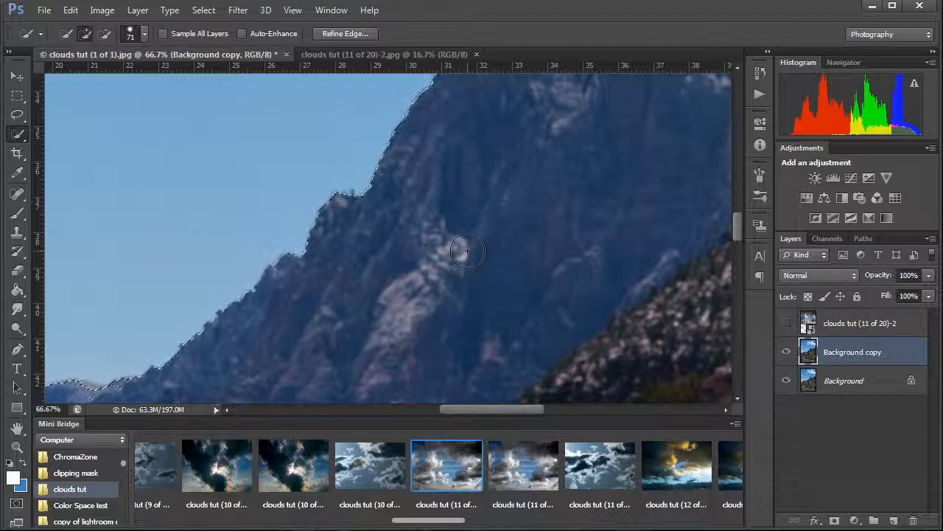
left_click(204, 11)
left_click(210, 286)
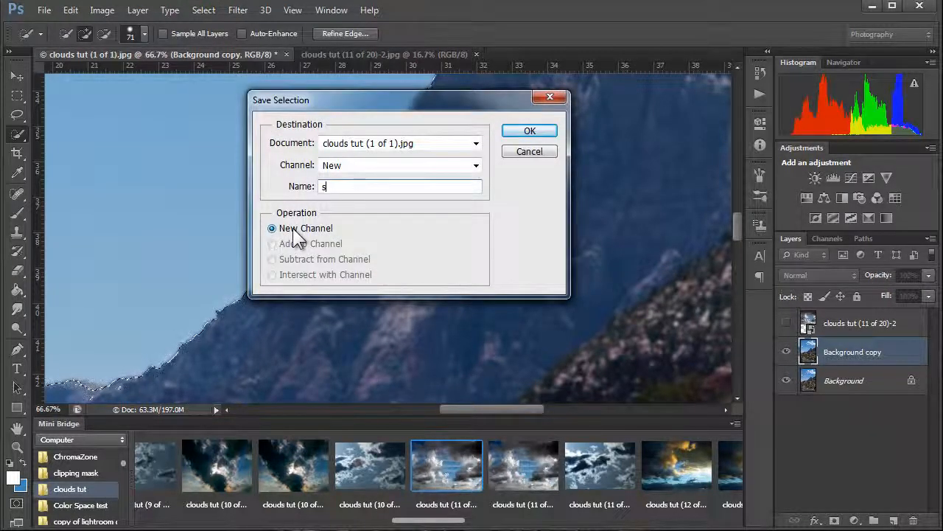
type("sky cut away")
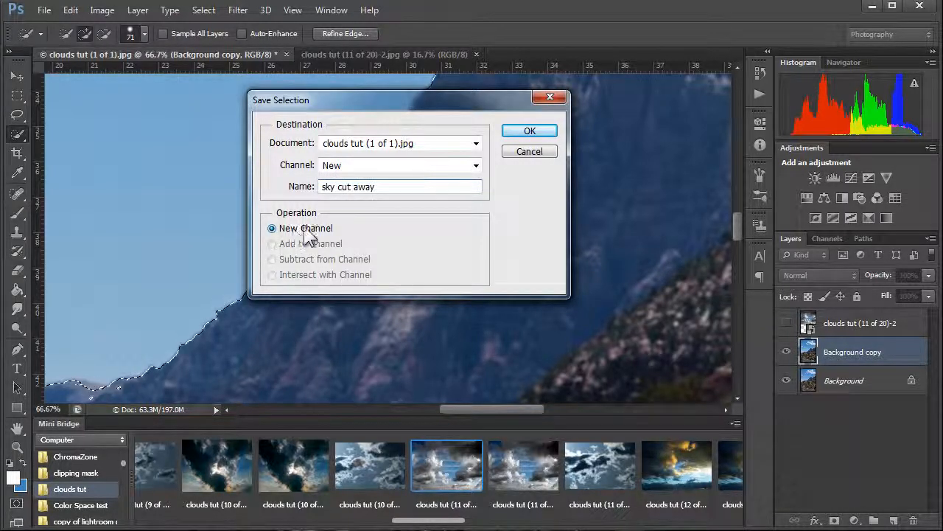
left_click(530, 131)
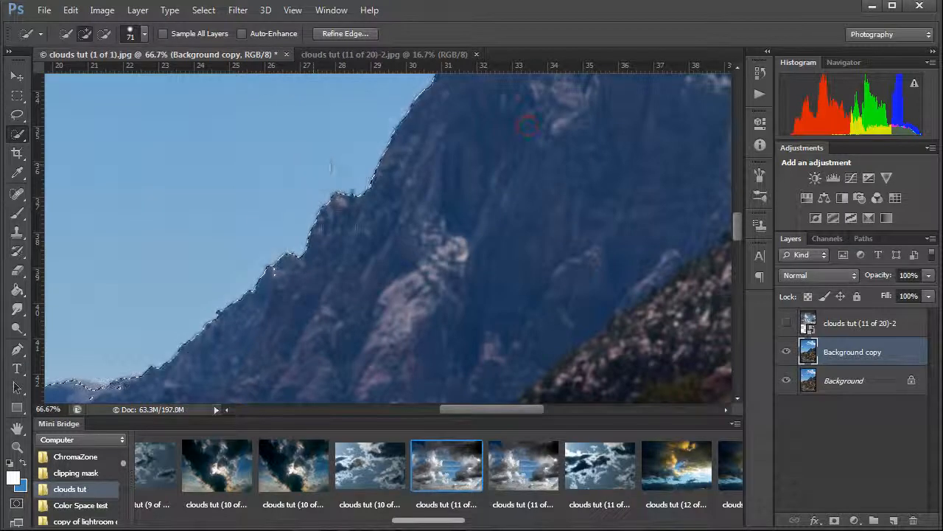
Deselect the sky and load the saved "sky cut away" channel as a new selection
left_click(189, 238)
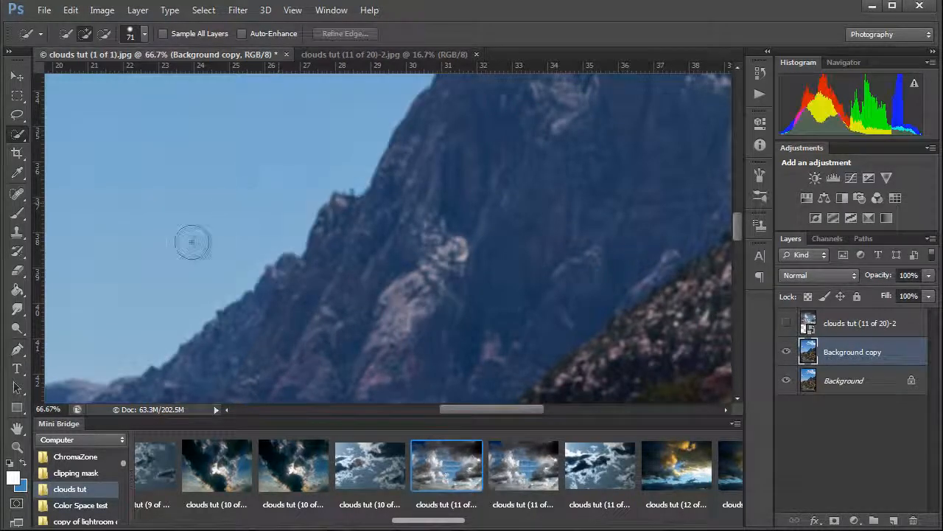
left_click(197, 11)
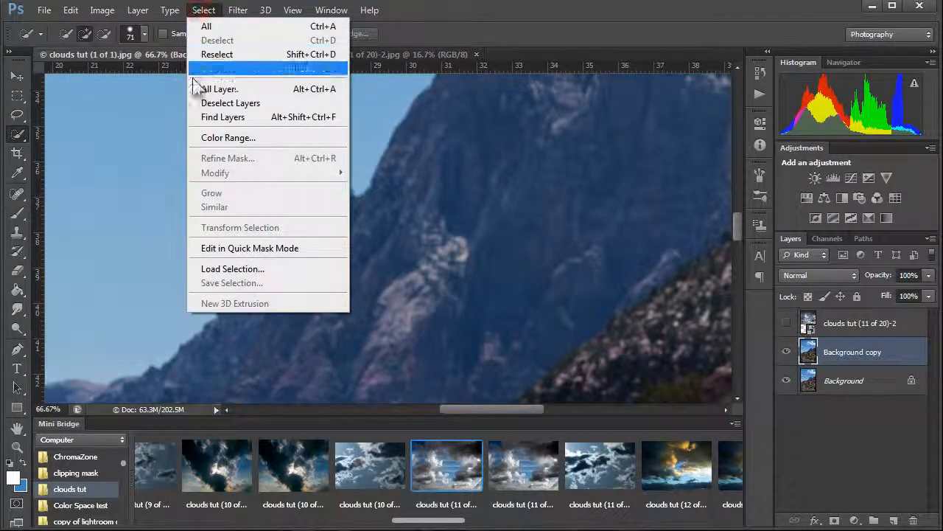
left_click(206, 264)
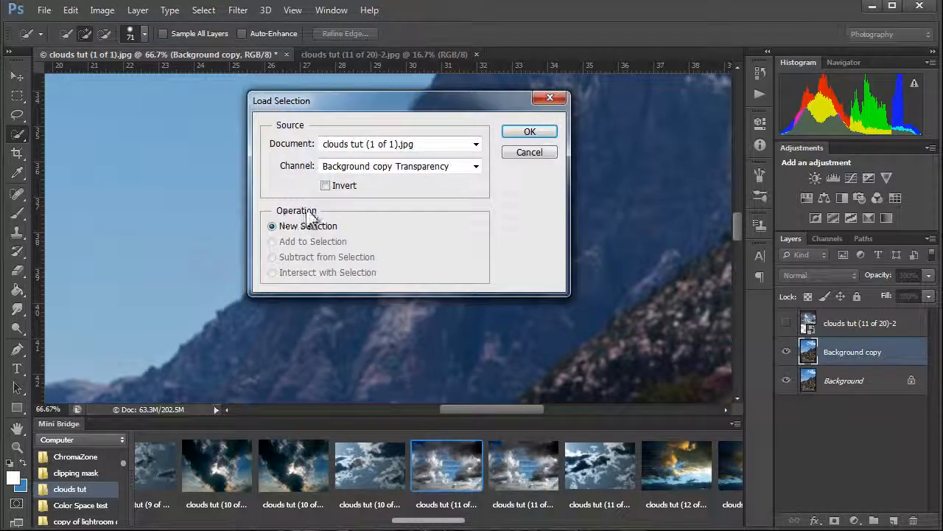
left_click(472, 167)
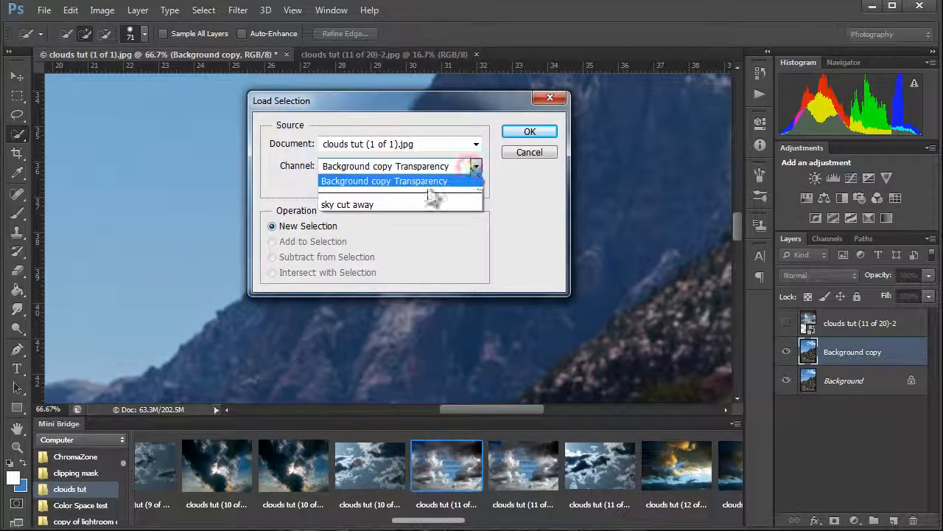
left_click(386, 205)
left_click(525, 131)
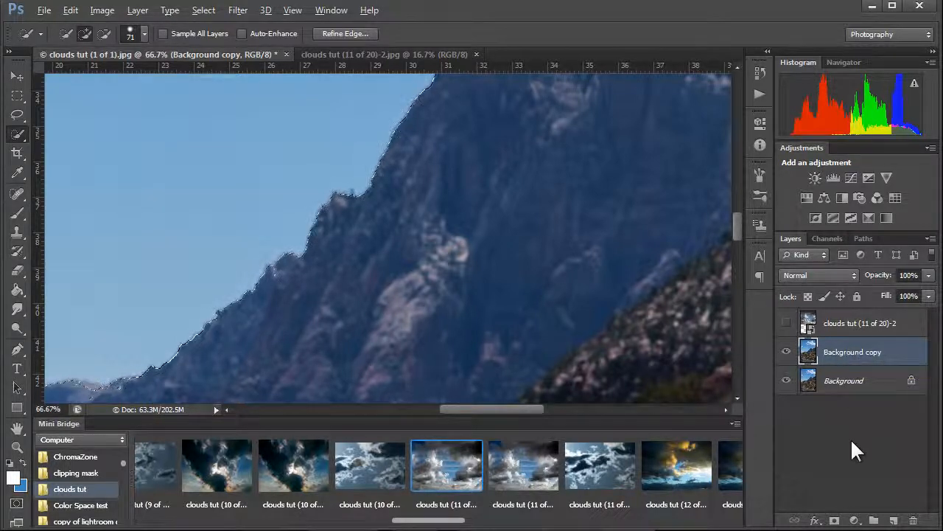
Mask the selected sky out of Background copy and place the clouds tut (11 of 20)-2 layer, made visible, beneath it
left_click(835, 520)
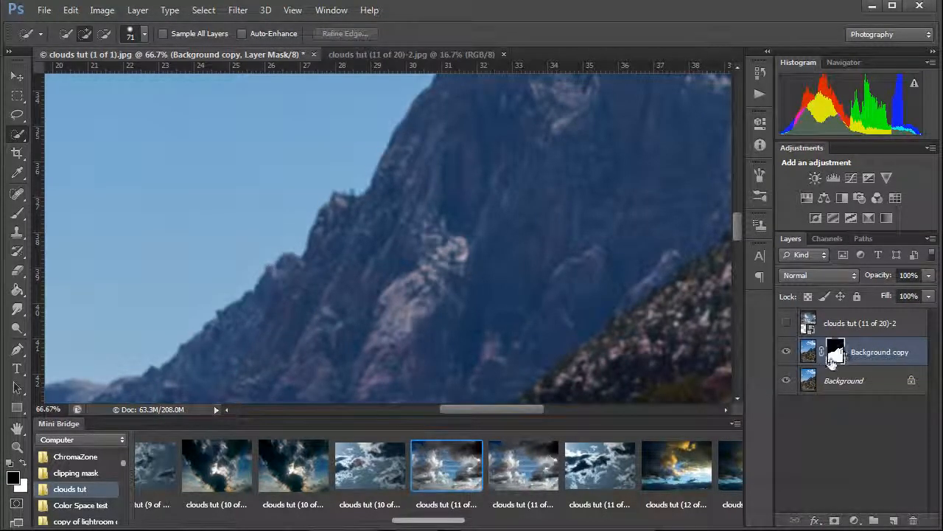
left_click(787, 324)
left_click_drag(846, 325, 848, 356)
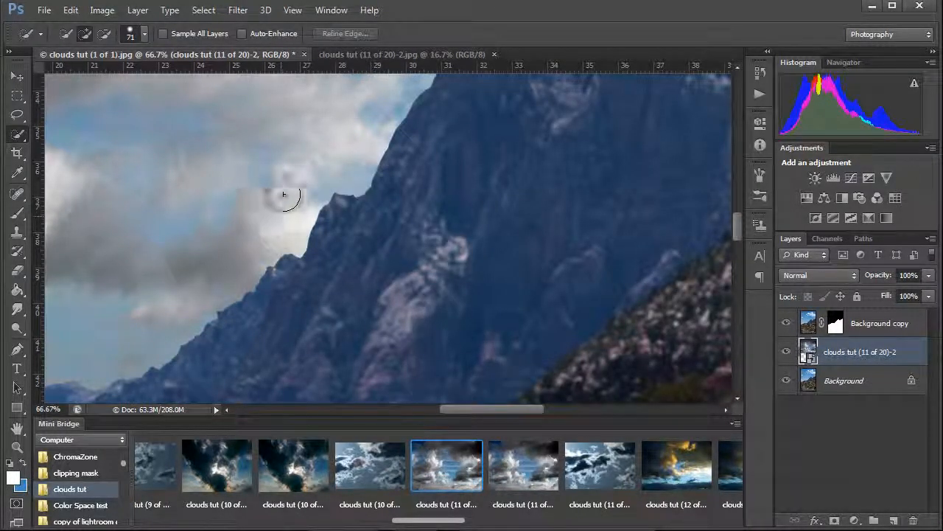
Check the masked mountain cutout by temporarily hiding the clouds and Background layers, and show both layers again
left_click_drag(291, 190, 435, 298)
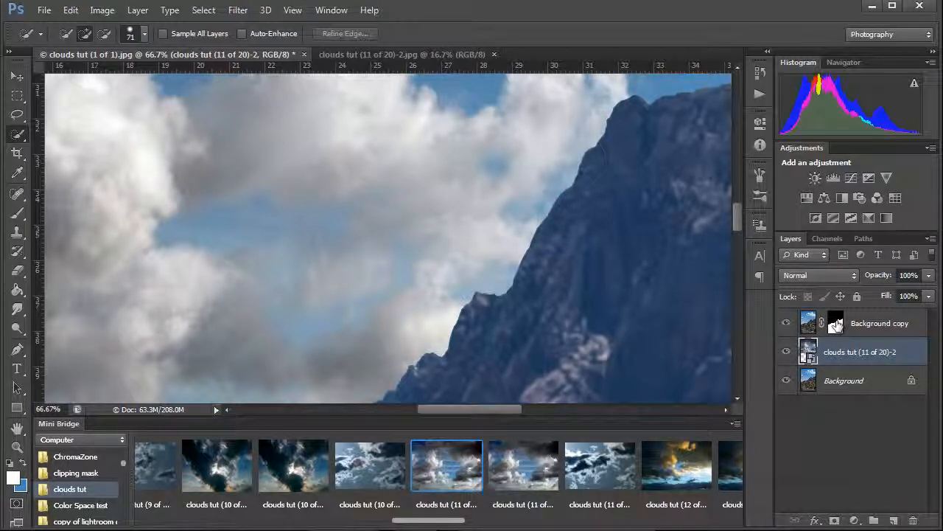
left_click(785, 351)
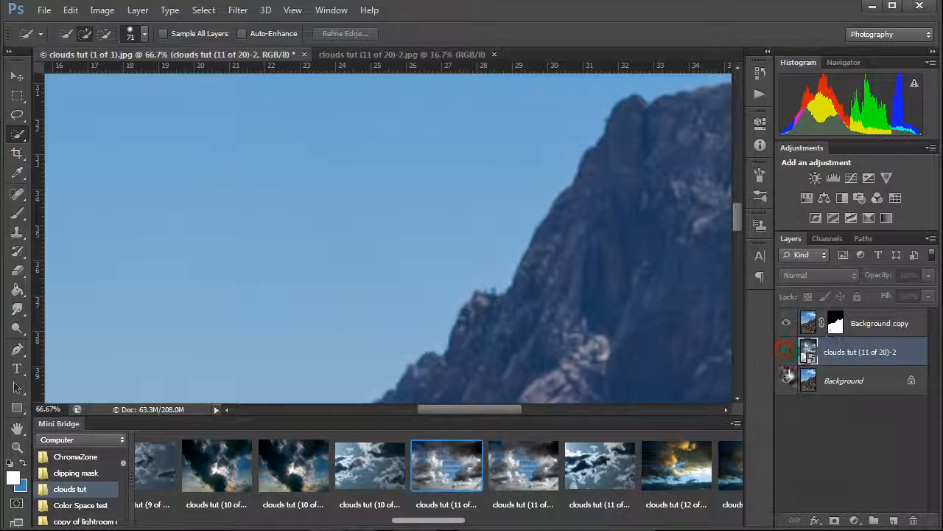
left_click(788, 380)
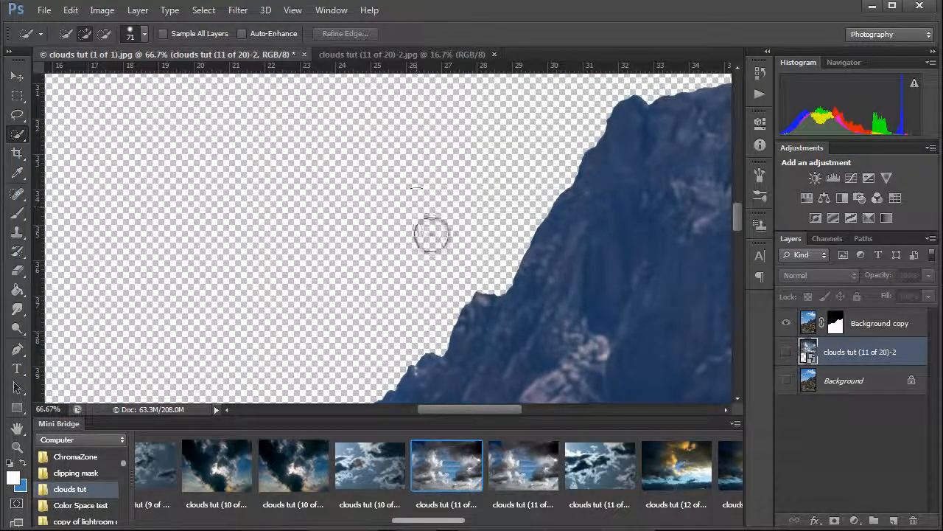
left_click(787, 379)
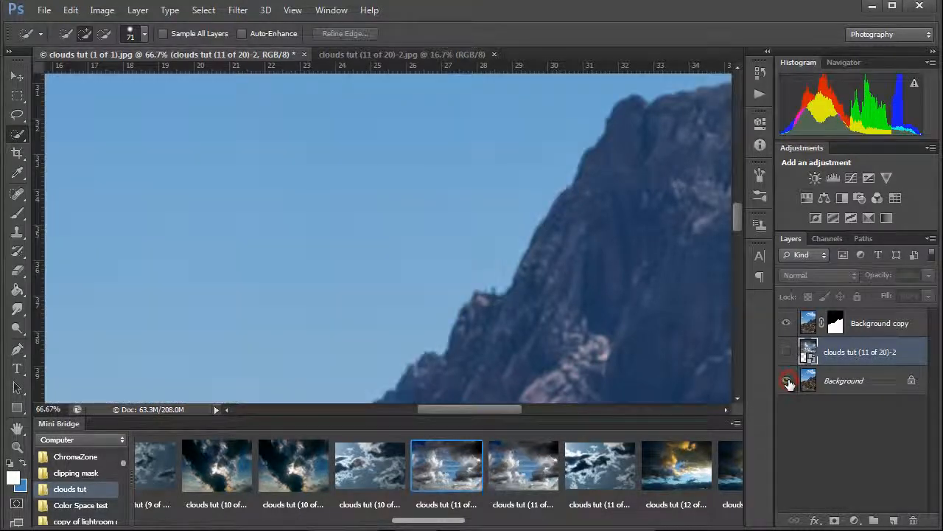
left_click(787, 381)
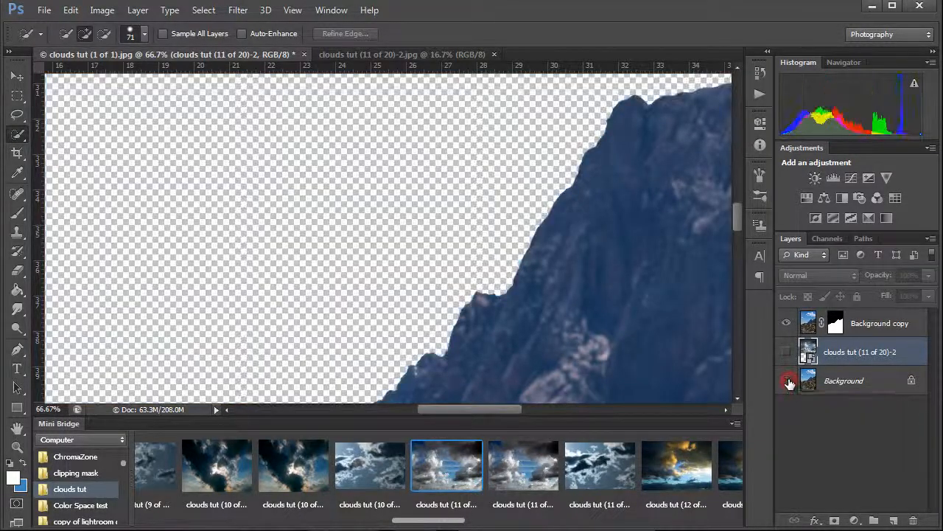
left_click(786, 381)
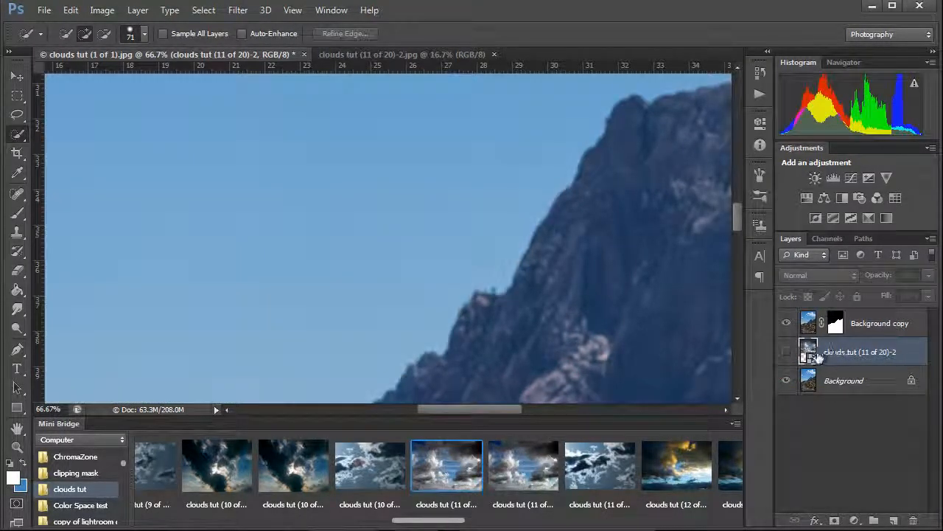
left_click(786, 353)
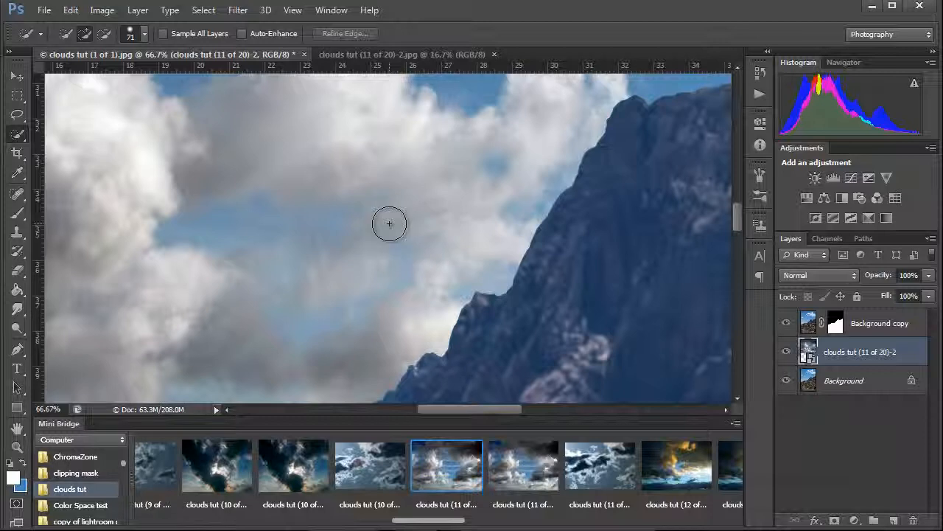
Examine the composite as a whole and the blended edge along the low blue ridge at 100% magnification
key("z")
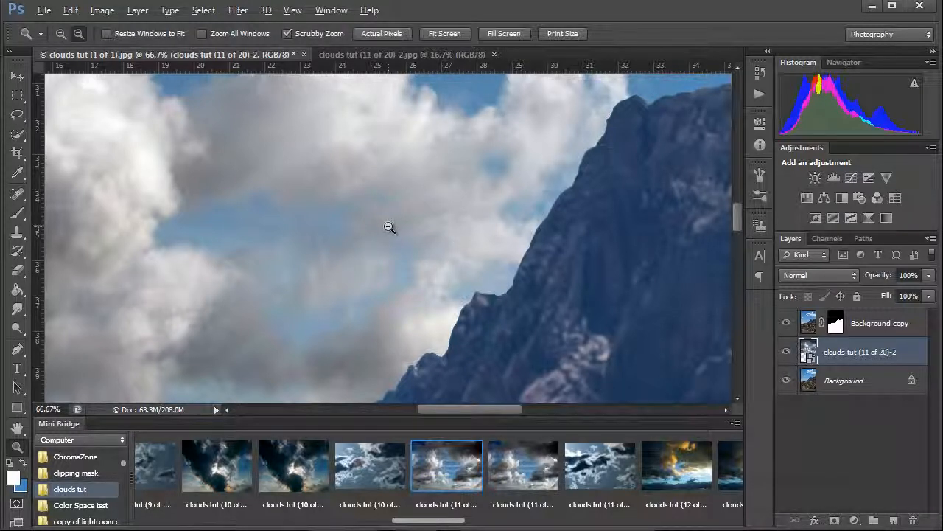
left_click(389, 227, "alt")
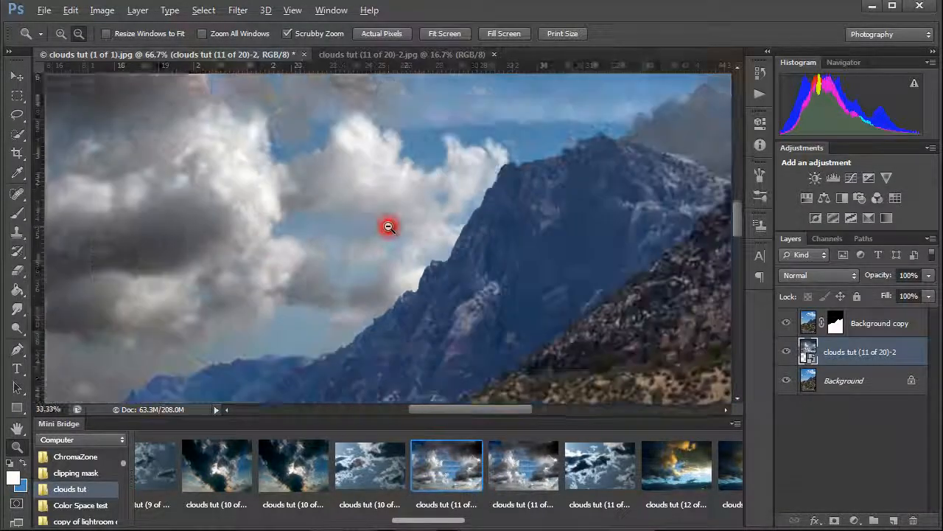
left_click_drag(446, 210, 423, 293)
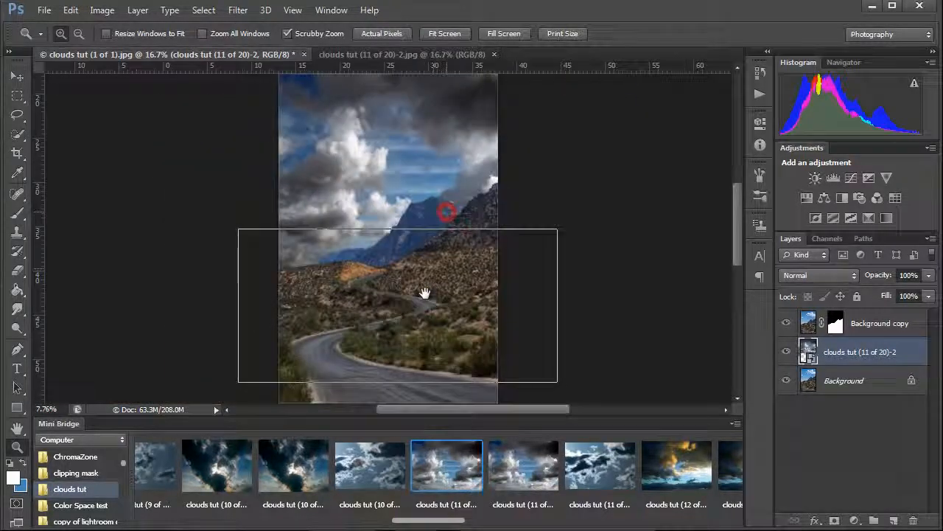
key("w")
left_click_drag(410, 185, 409, 331)
left_click_drag(410, 225, 506, 248)
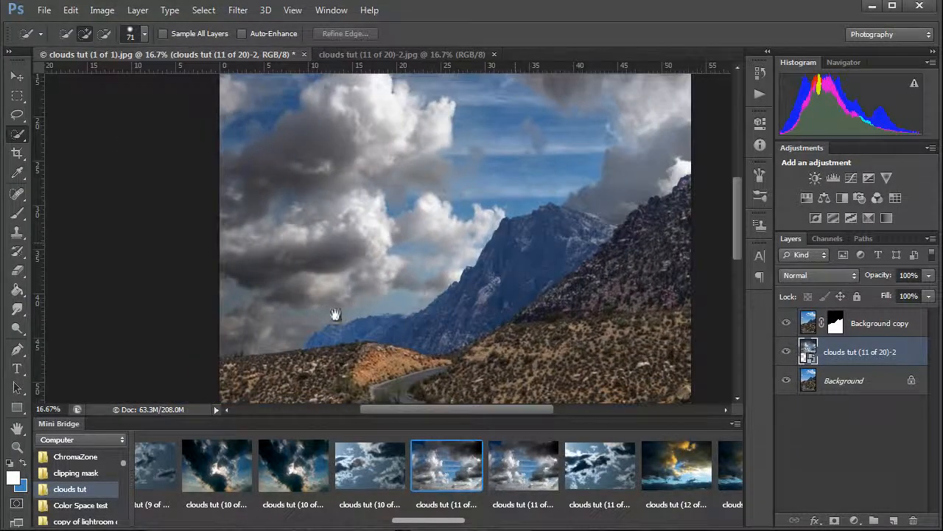
key("z")
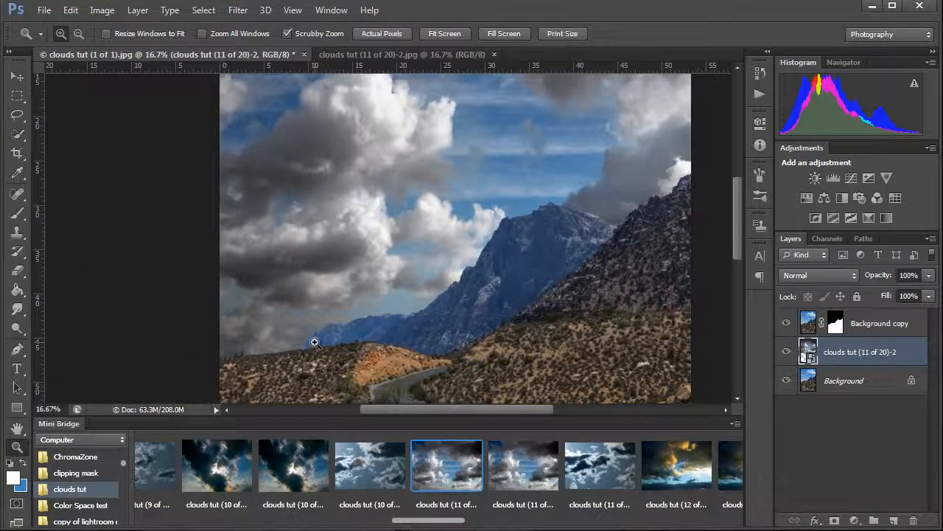
left_click_drag(315, 341, 403, 321)
left_click(403, 321)
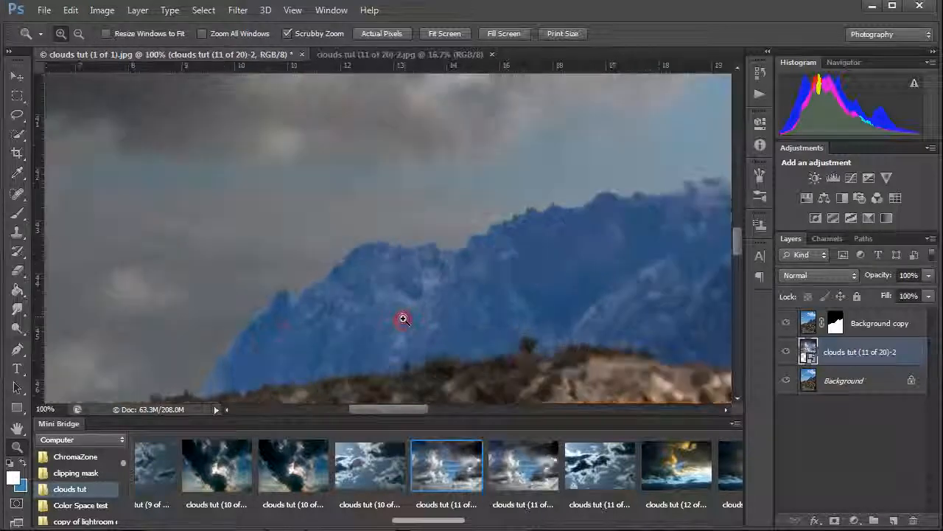
key("w")
mouse_move(533, 259)
left_mouse_down()
mouse_move(438, 300)
mouse_move(311, 309)
mouse_move(331, 305)
left_mouse_up()
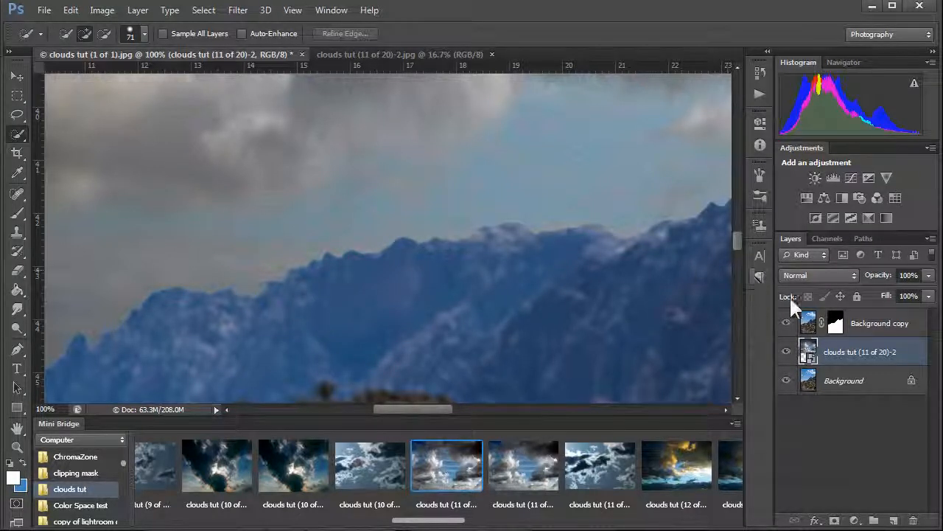
Target Background copy's layer mask and load the "sky cut away" channel as a new selection
left_click(841, 333)
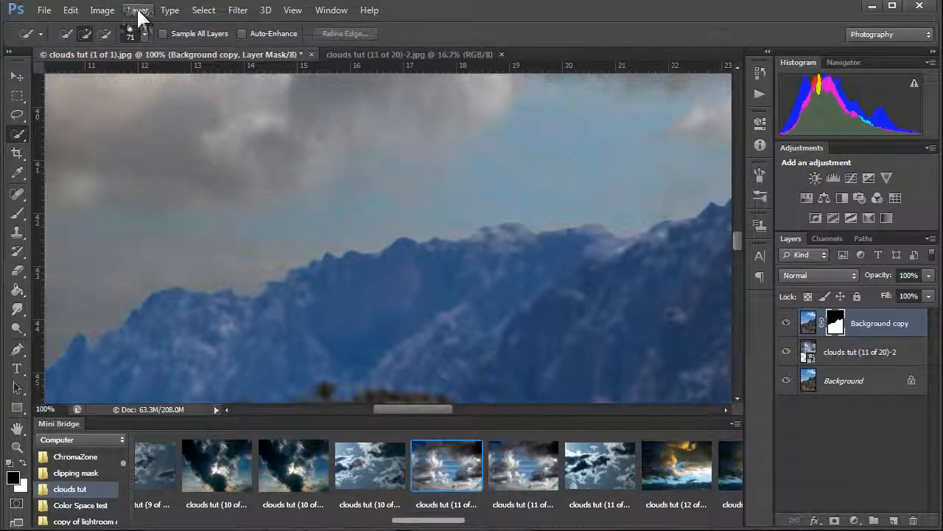
left_click(198, 11)
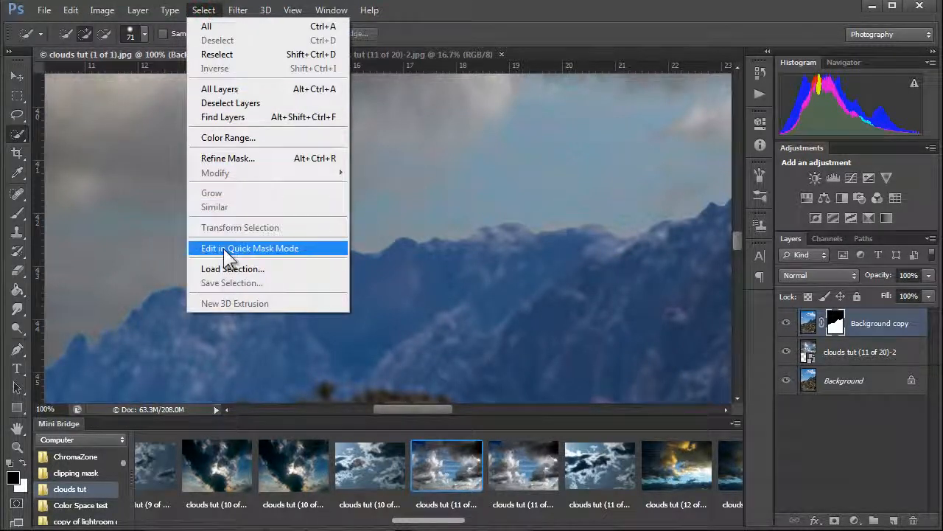
left_click(218, 269)
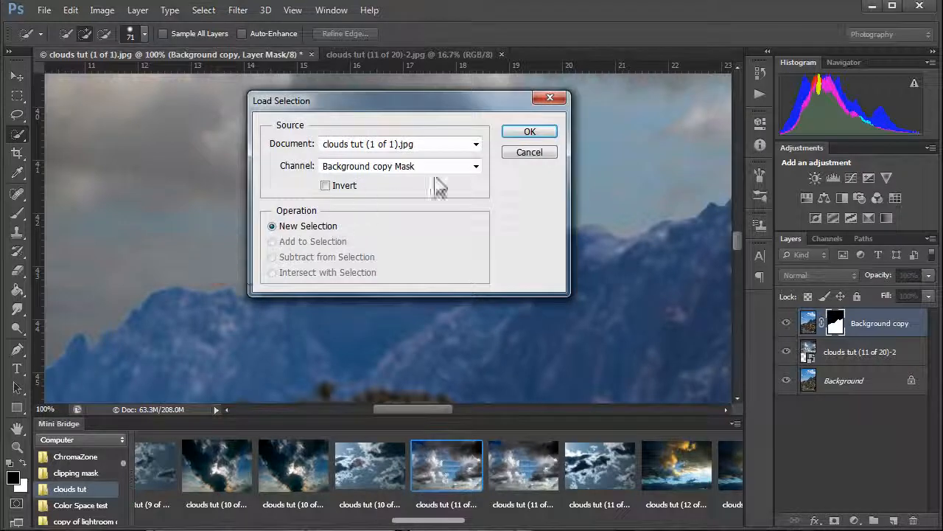
left_click(476, 166)
left_click(364, 216)
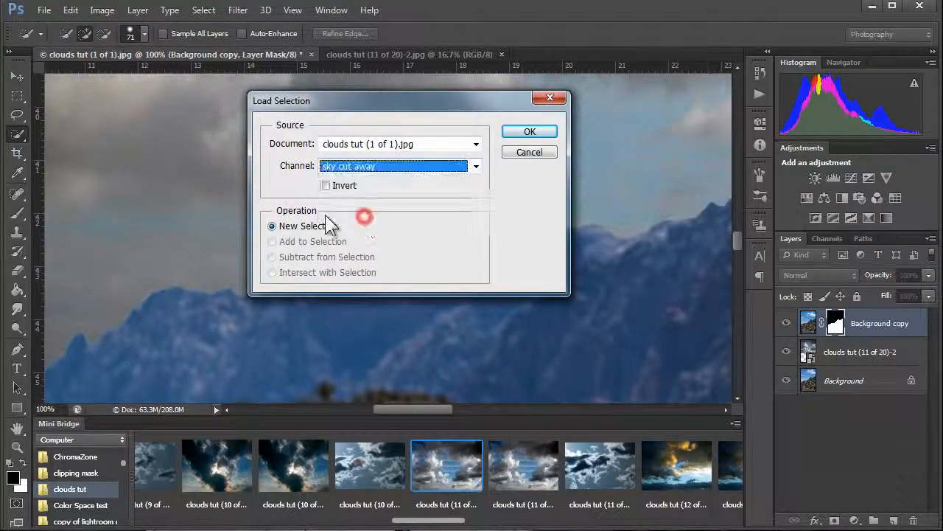
left_click(547, 128)
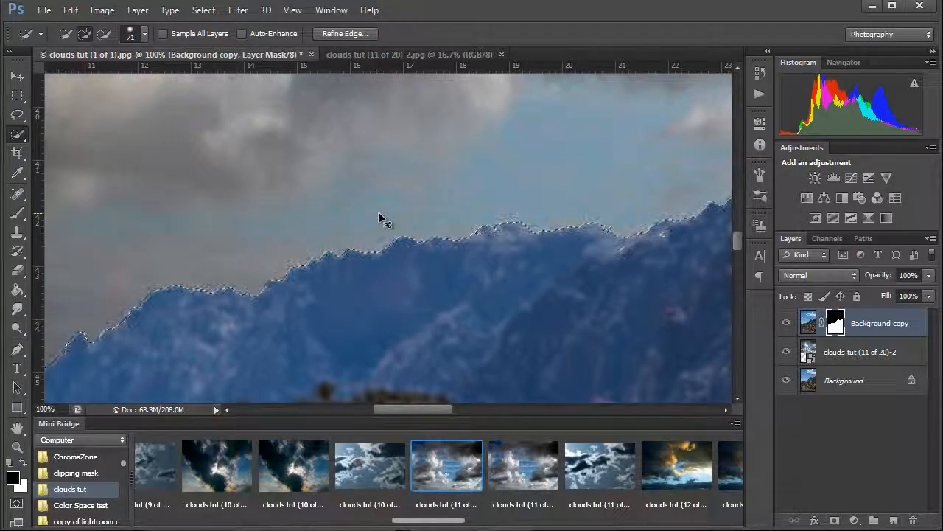
Invert the loaded sky selection to select the mountains and desert foreground instead
key("ctrl+minus")
key("ctrl+minus")
key("ctrl+minus")
key("ctrl+minus")
key("ctrl+minus")
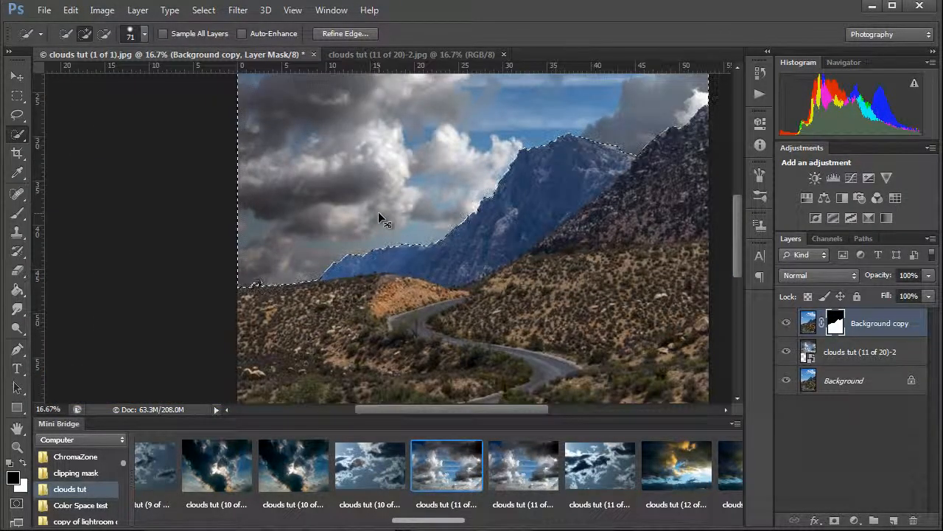
key("ctrl+minus")
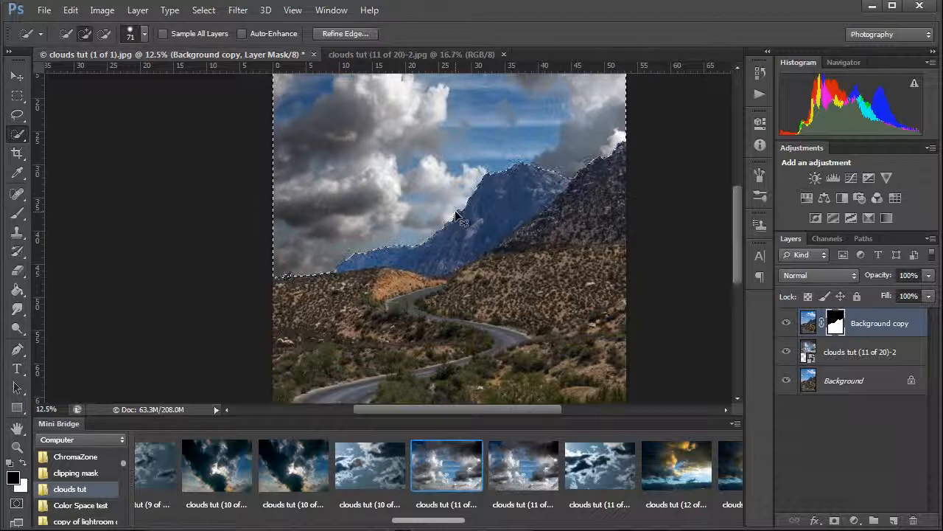
key("ctrl+shift+i")
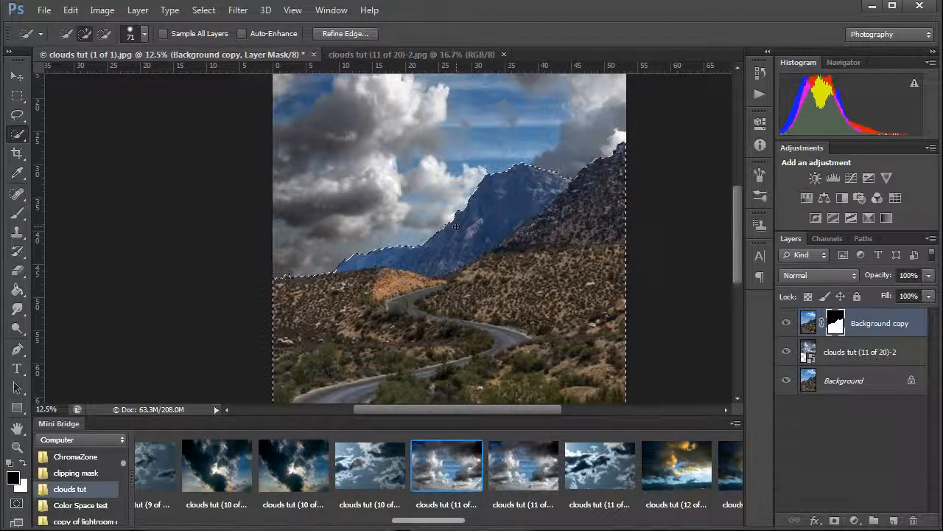
key("z")
mouse_move(468, 213)
left_mouse_down()
mouse_move(445, 238)
mouse_move(449, 260)
left_mouse_up()
key("space")
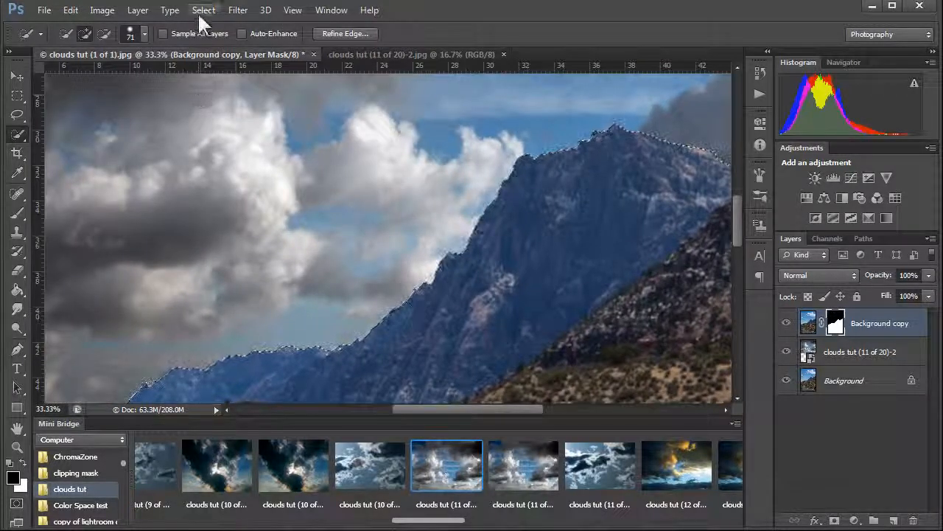
left_click(329, 32)
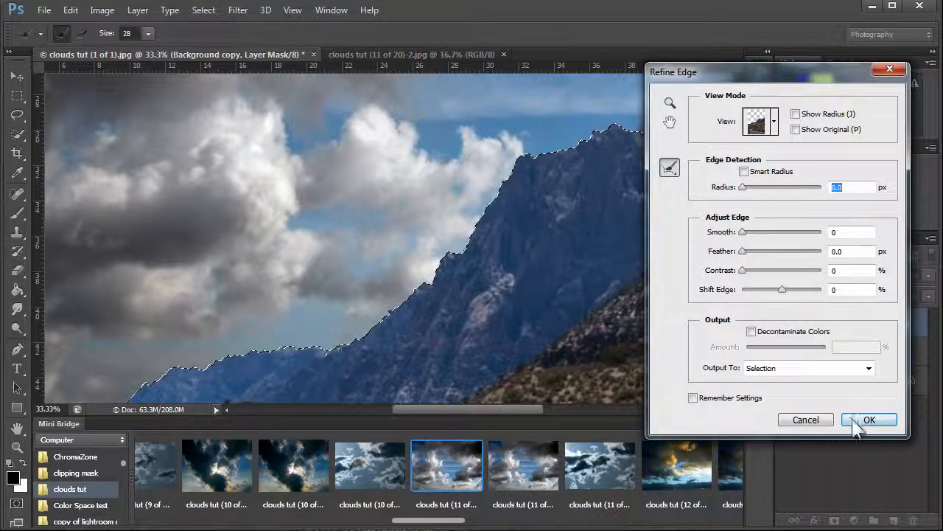
left_click(818, 419)
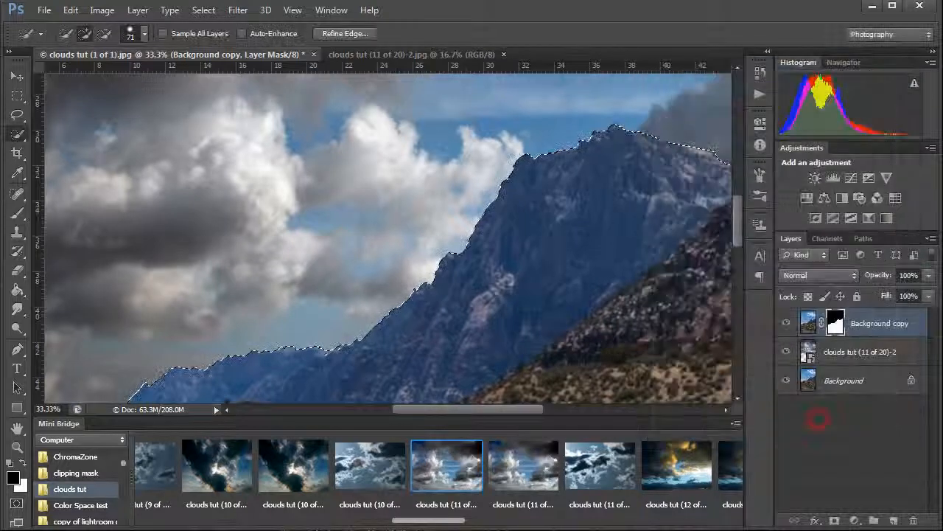
Refine the mountain selection's edge with Smooth 19 and Feather 3.5 px, output to Selection
key("z")
left_click(444, 223)
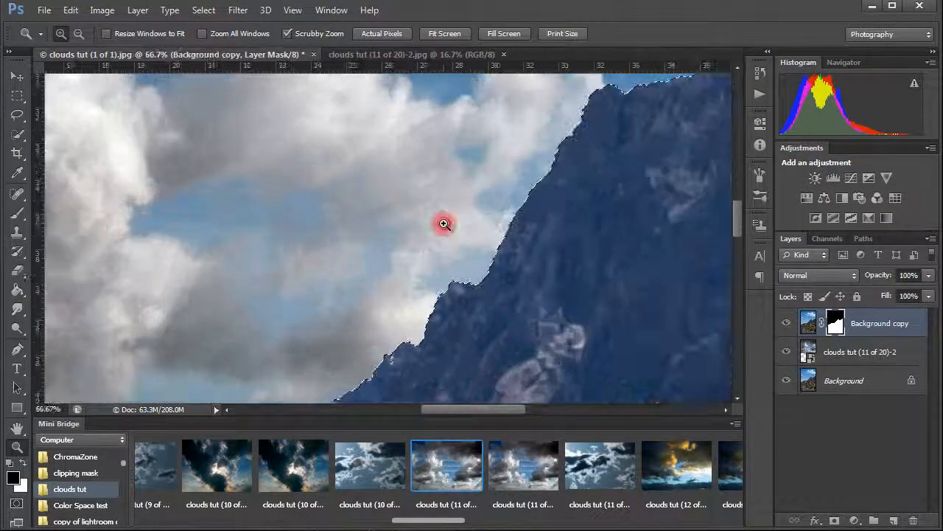
mouse_move(556, 211)
left_mouse_down()
mouse_move(491, 257)
mouse_move(402, 225)
left_mouse_up()
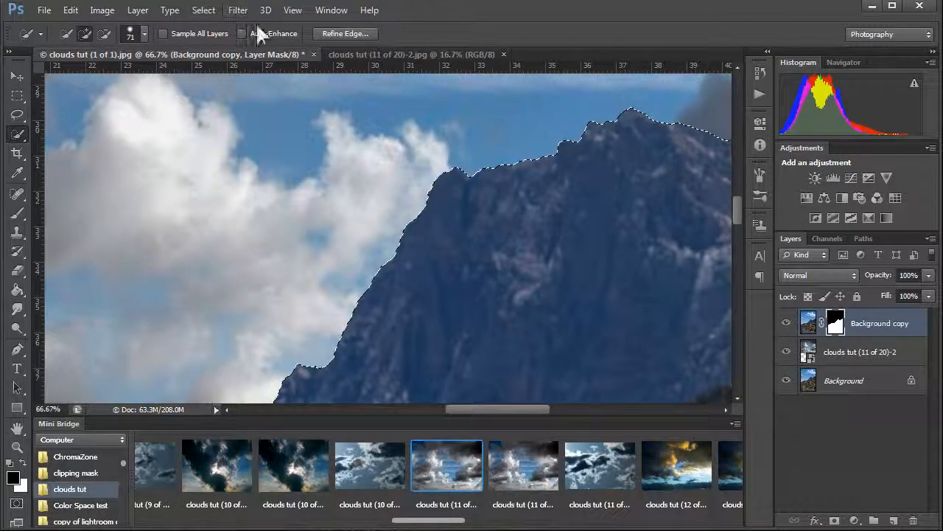
left_click(335, 33)
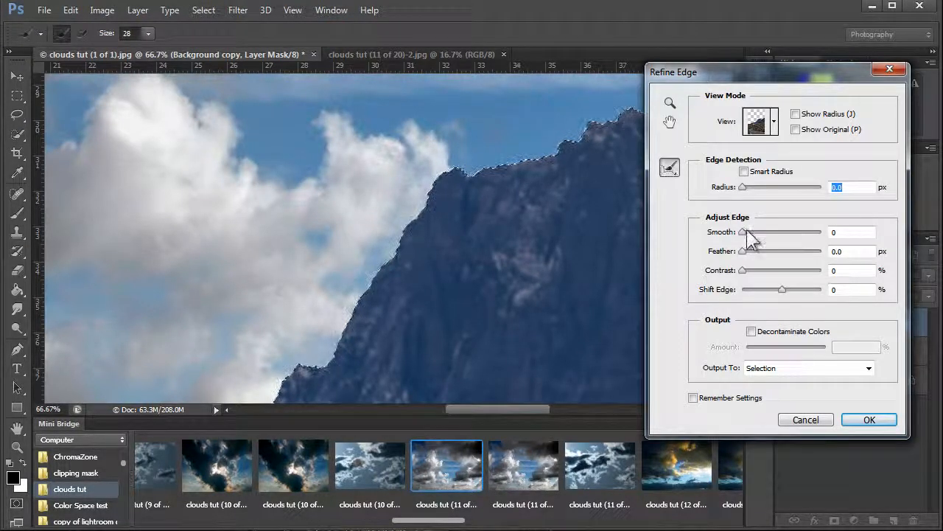
left_click_drag(743, 233, 760, 253)
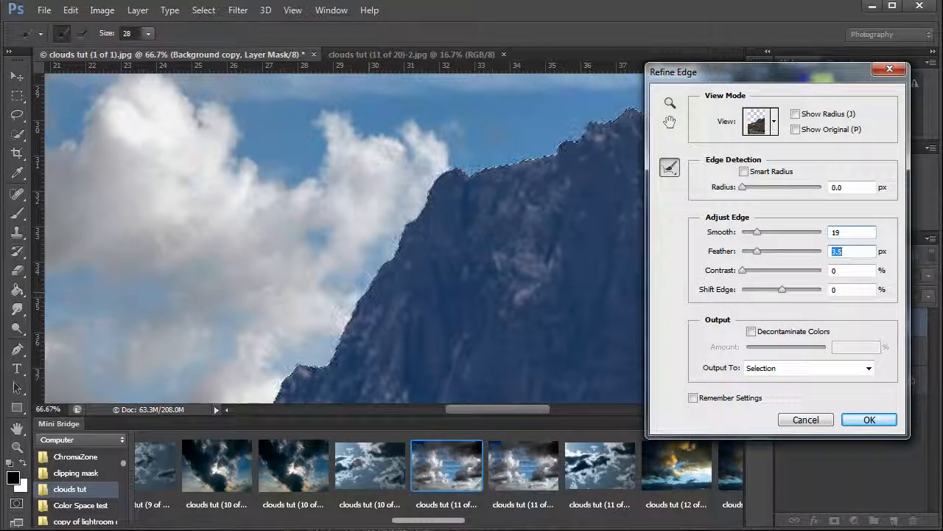
left_click(861, 419)
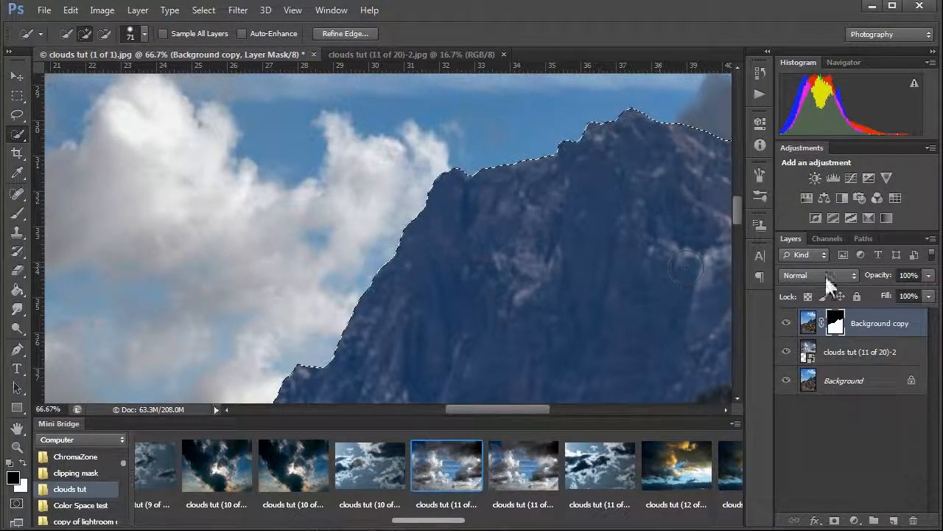
Paint white on Background copy's layer mask with an 89 px brush along the selected edge of the blue mountain
left_click(835, 330)
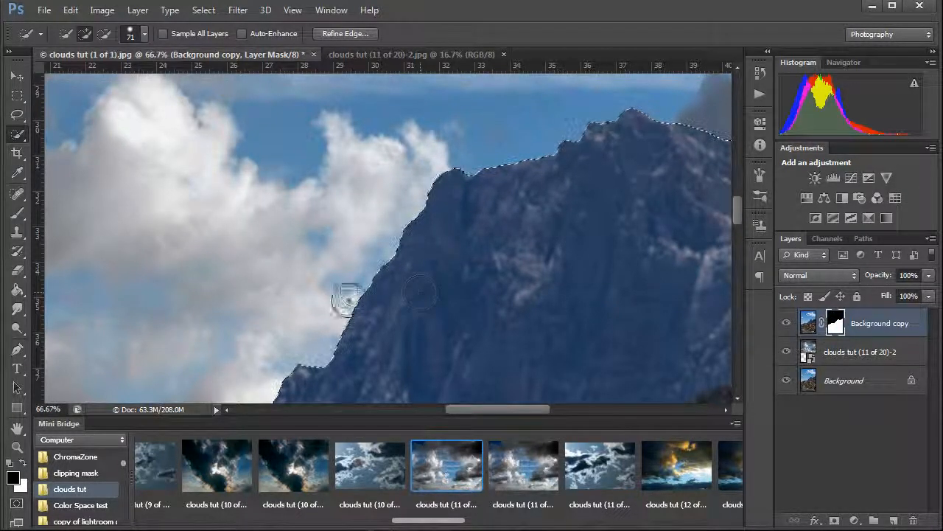
left_click(18, 213)
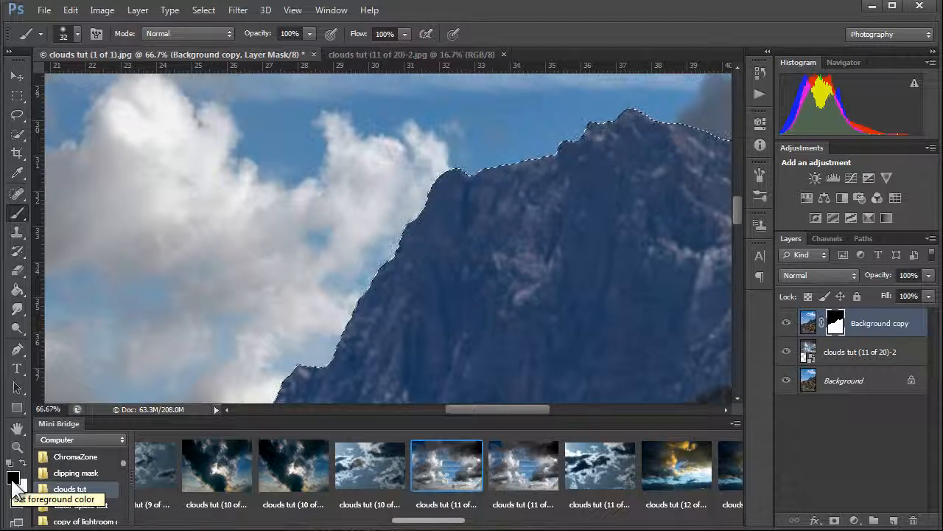
key("x")
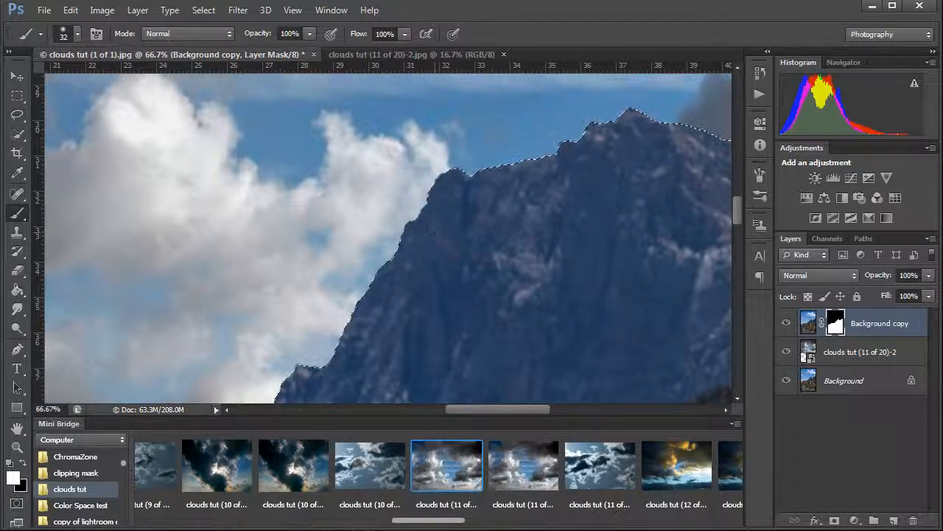
left_click_drag(440, 260, 467, 261)
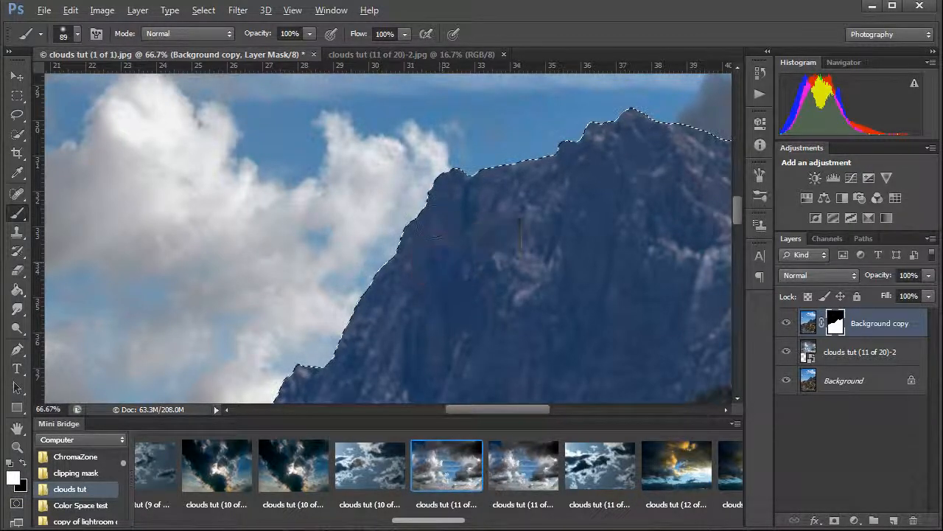
mouse_move(380, 235)
left_mouse_down()
mouse_move(382, 284)
mouse_move(413, 214)
left_mouse_up()
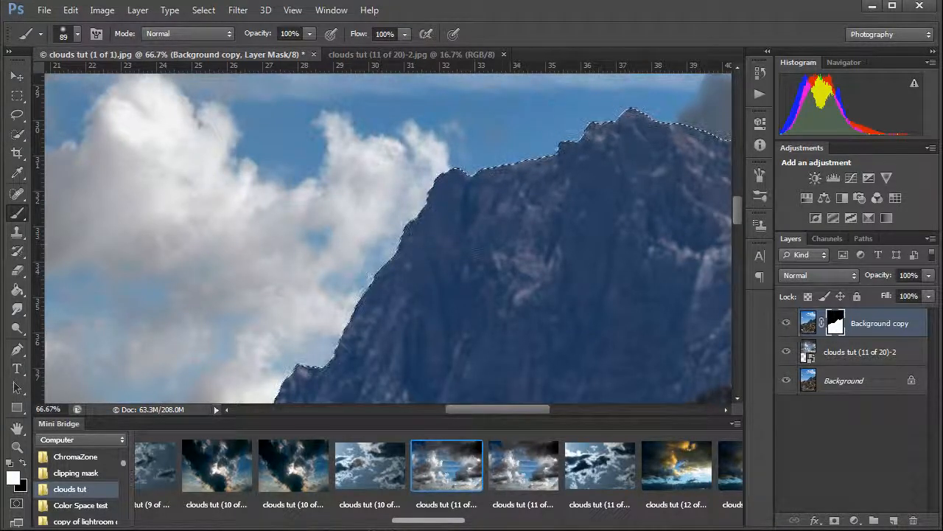
left_click_drag(401, 255, 440, 171)
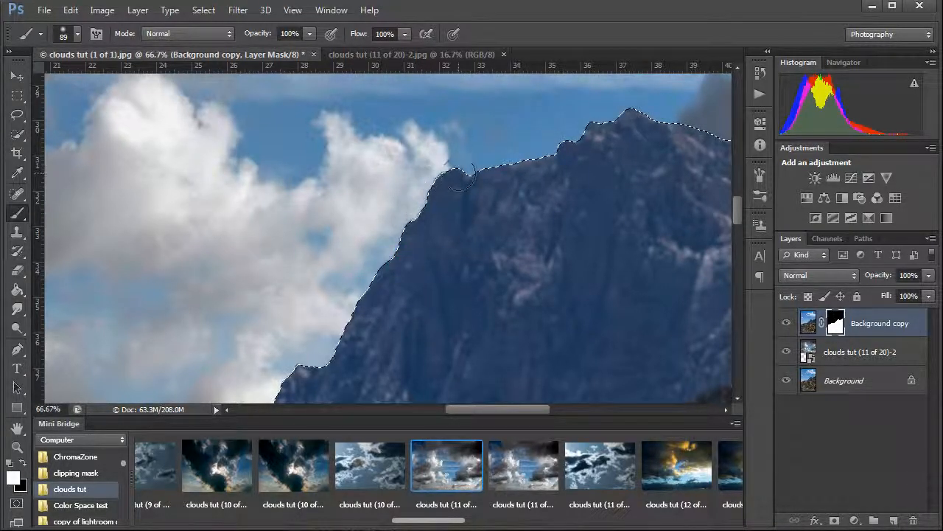
left_click_drag(504, 155, 569, 151)
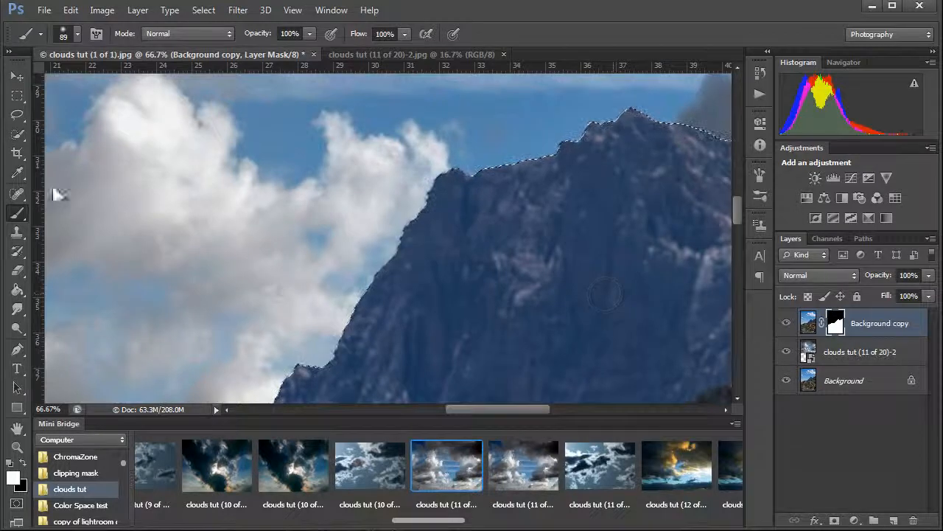
Expand the mountain selection outward using Refine Edge with Shift Edge at +100%
left_click(17, 136)
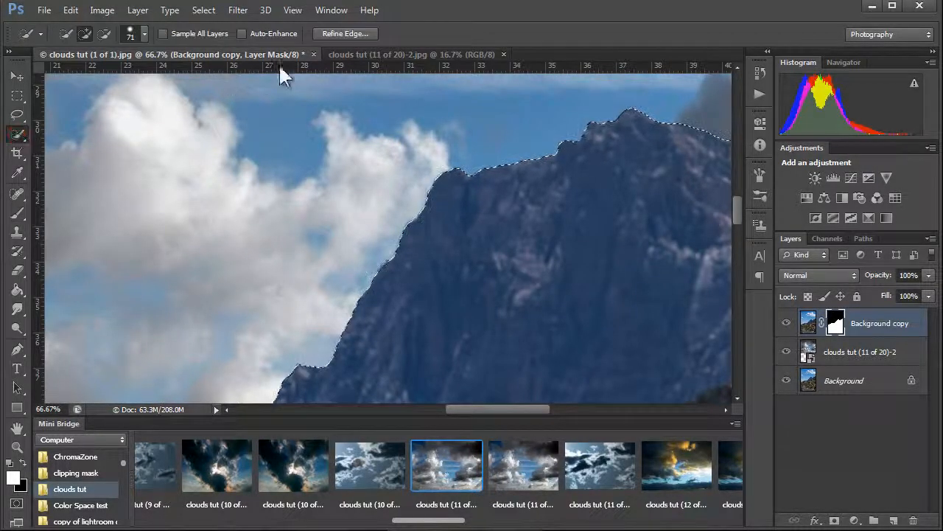
left_click(332, 33)
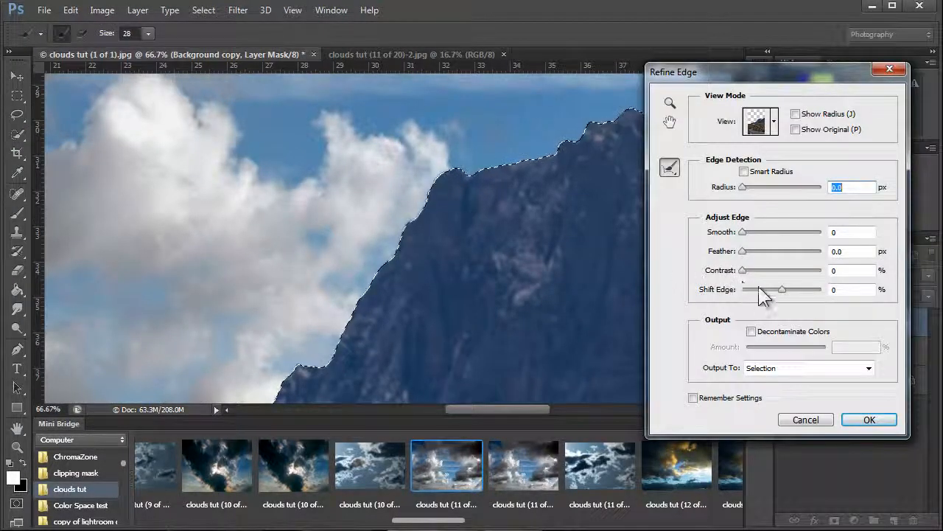
left_click_drag(779, 289, 828, 295)
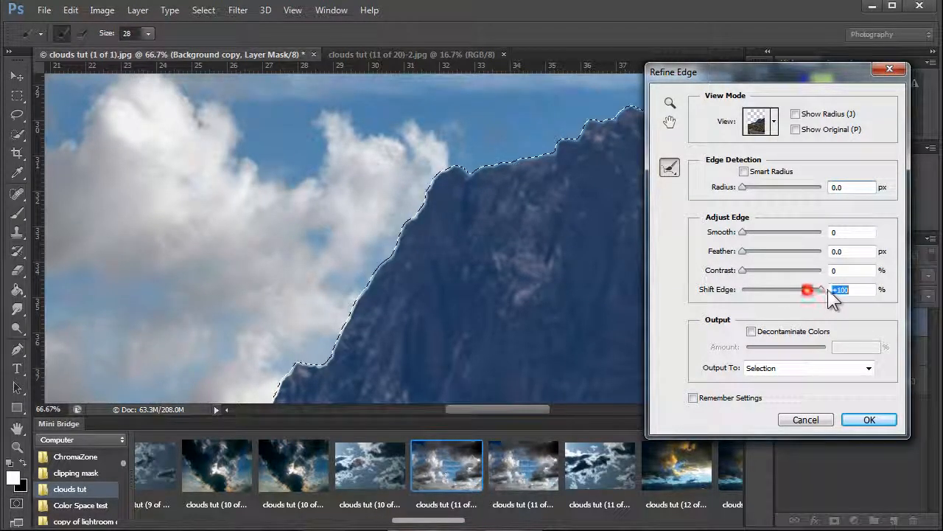
left_click(863, 420)
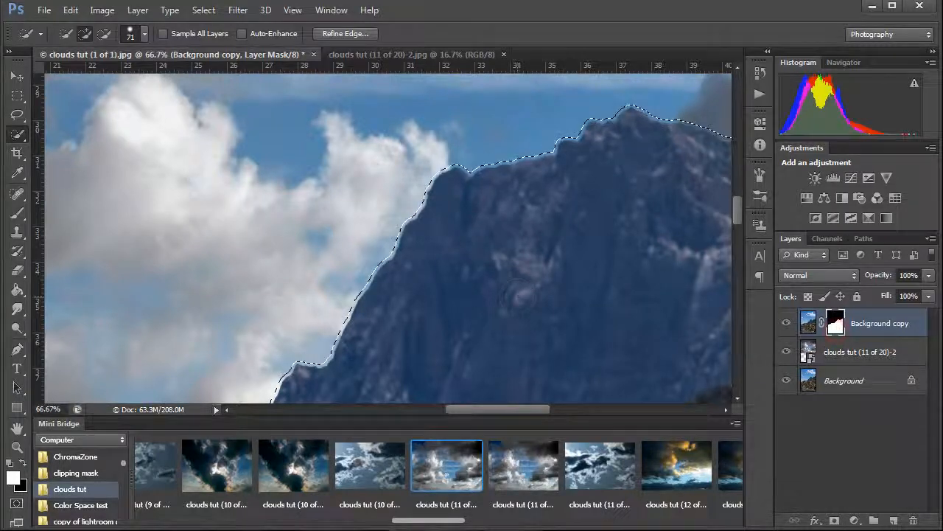
Paint white on Background copy's mask along the expanded mountain edge up to the peak, and deselect
mouse_move(427, 212)
left_mouse_down()
mouse_move(432, 189)
mouse_move(411, 190)
mouse_move(401, 275)
left_mouse_up()
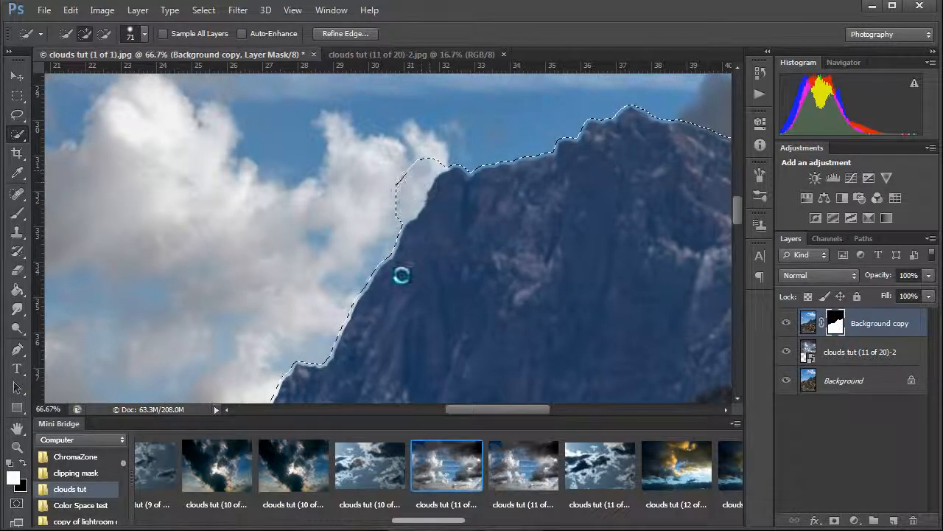
key("ctrl+z")
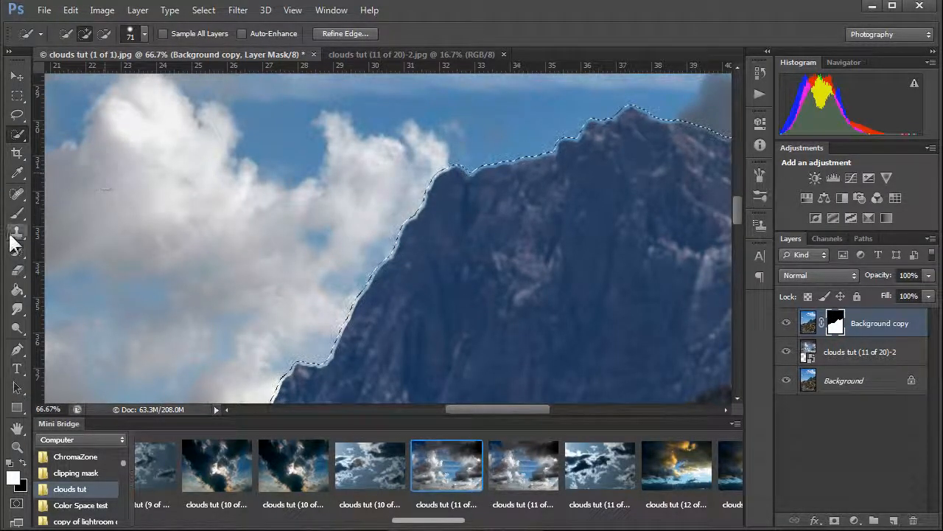
left_click(15, 215)
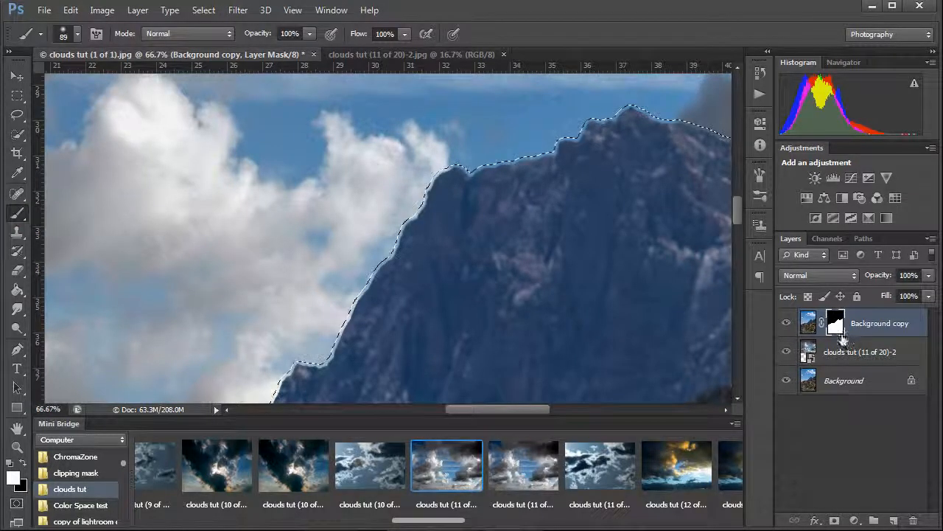
left_click_drag(370, 287, 389, 255)
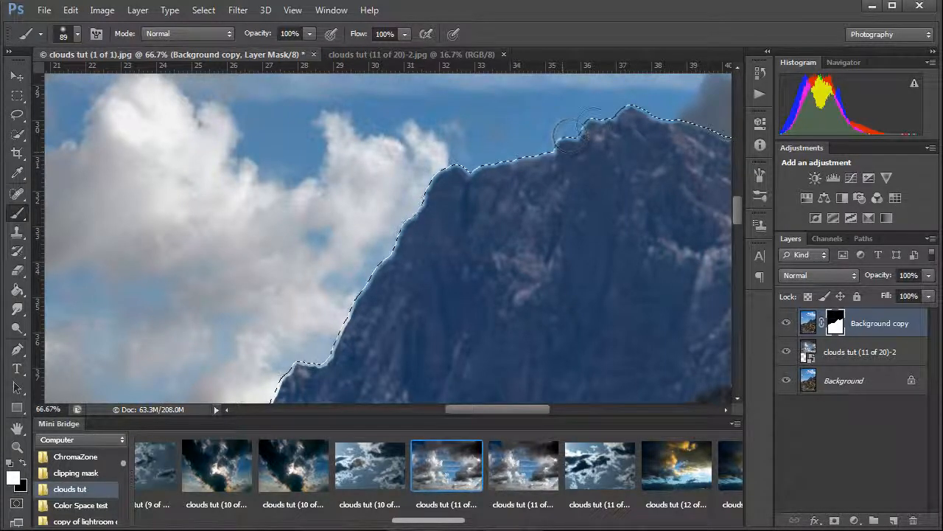
key("space")
left_click_drag(647, 165, 553, 166)
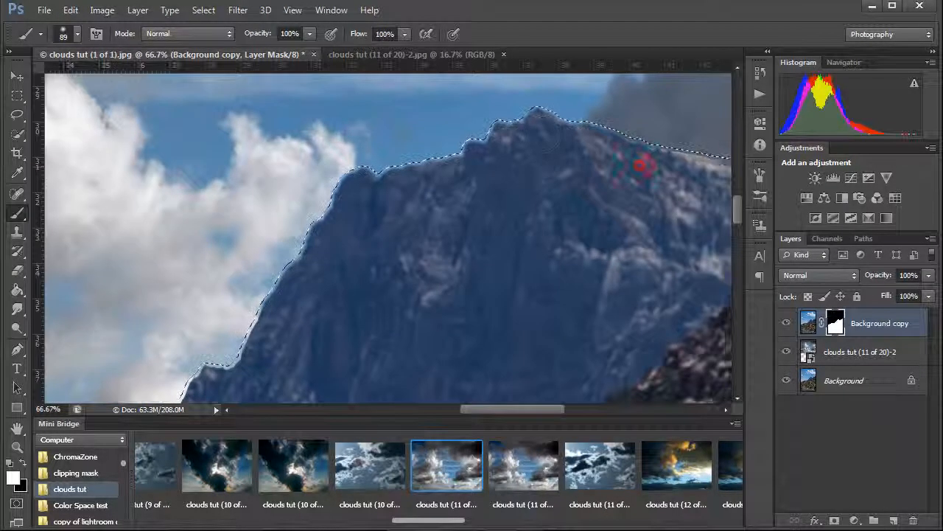
left_click(540, 128)
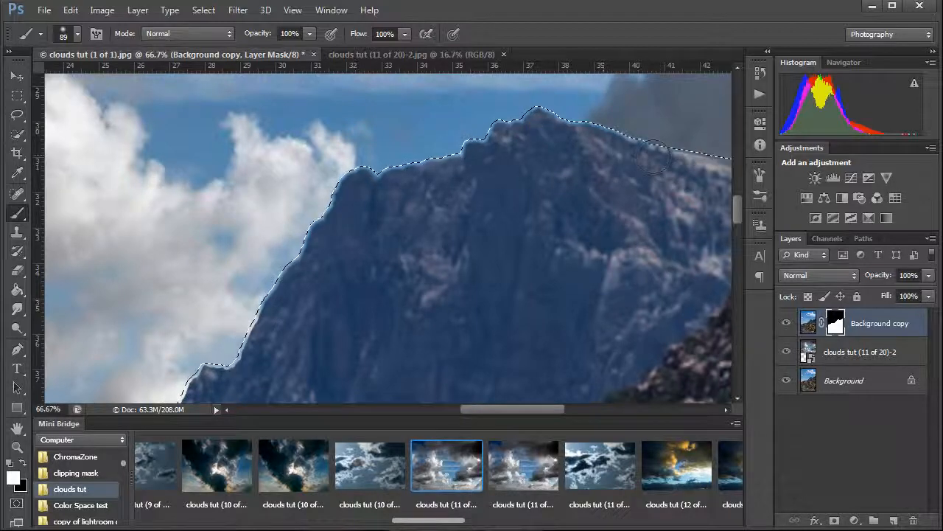
key("ctrl+d")
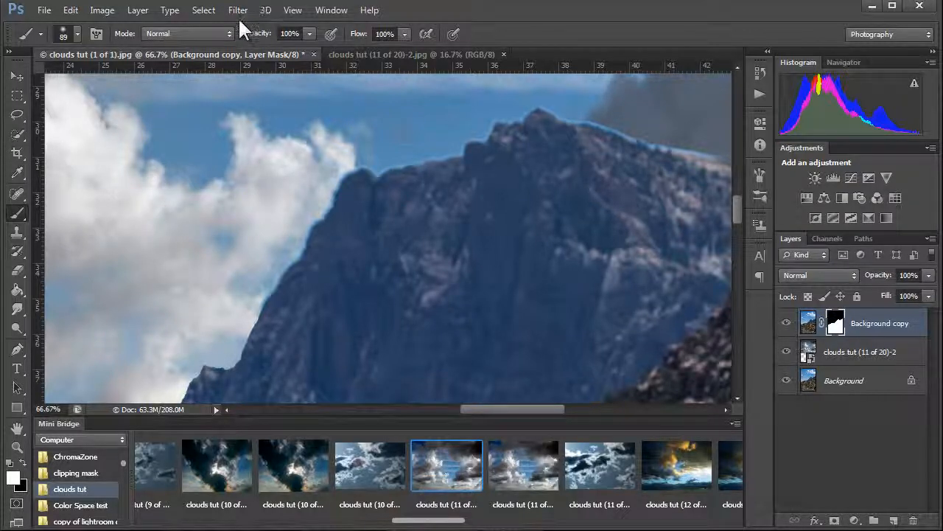
Load the "sky cut away" channel as a new selection
left_click(204, 11)
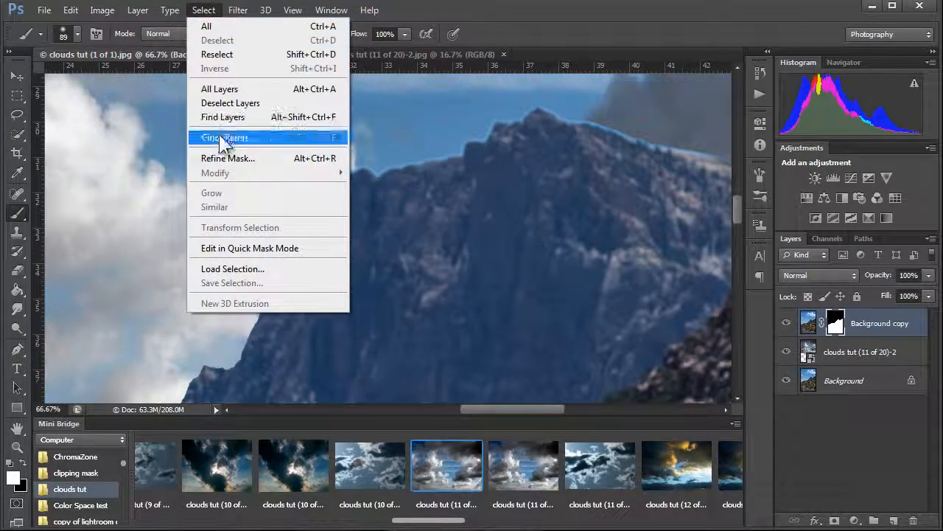
left_click(218, 269)
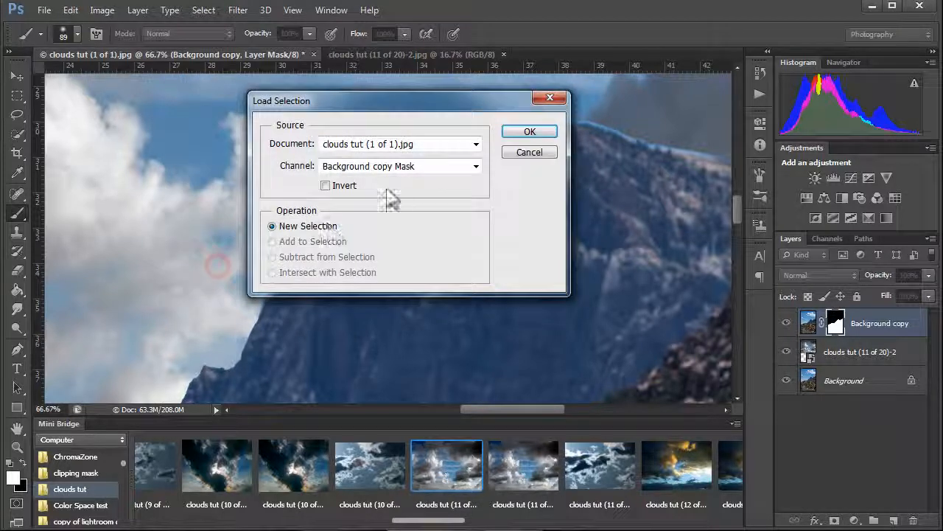
left_click(462, 166)
left_click(373, 213)
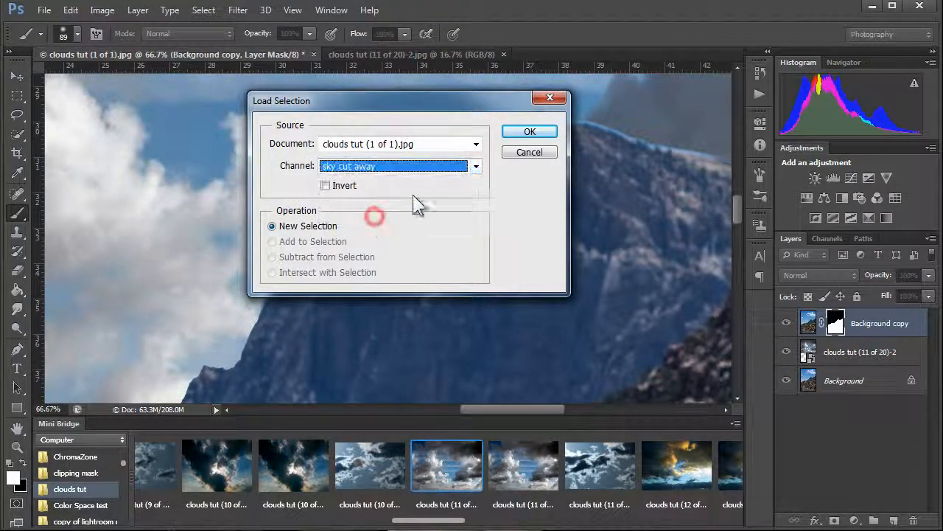
left_click(529, 131)
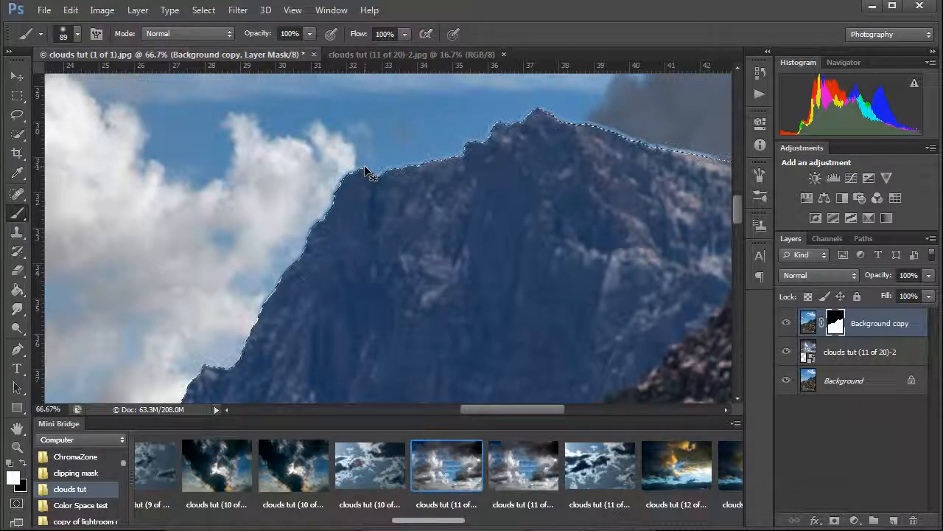
Paint black on Background copy's mask with a 441 px brush along the sky side of the ridge, and deselect
key("ctrl+minus")
key("ctrl+minus")
key("ctrl+minus")
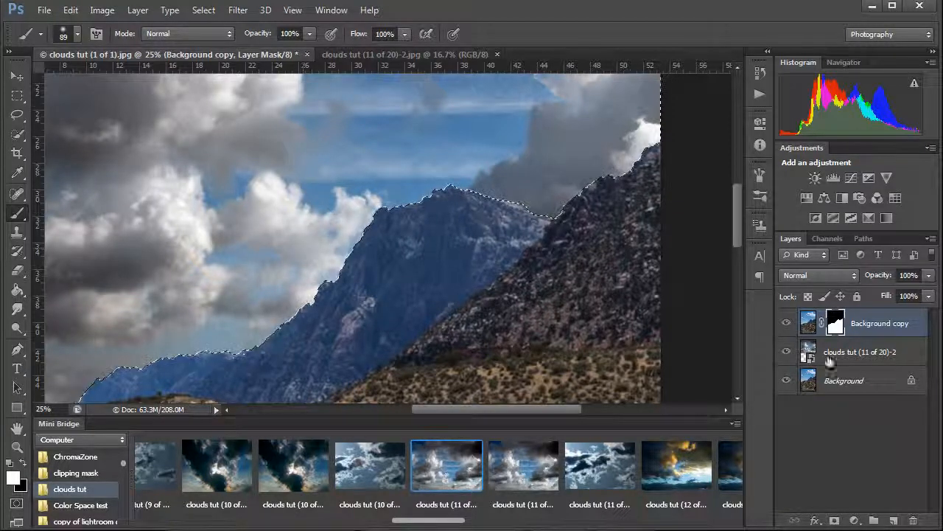
key("x")
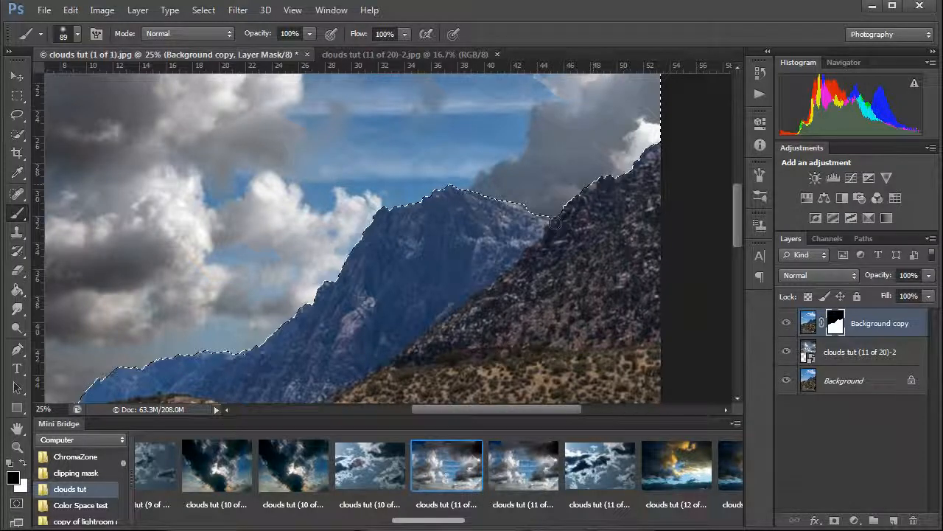
mouse_move(532, 193)
left_mouse_down()
mouse_move(547, 193)
mouse_move(543, 205)
left_mouse_up()
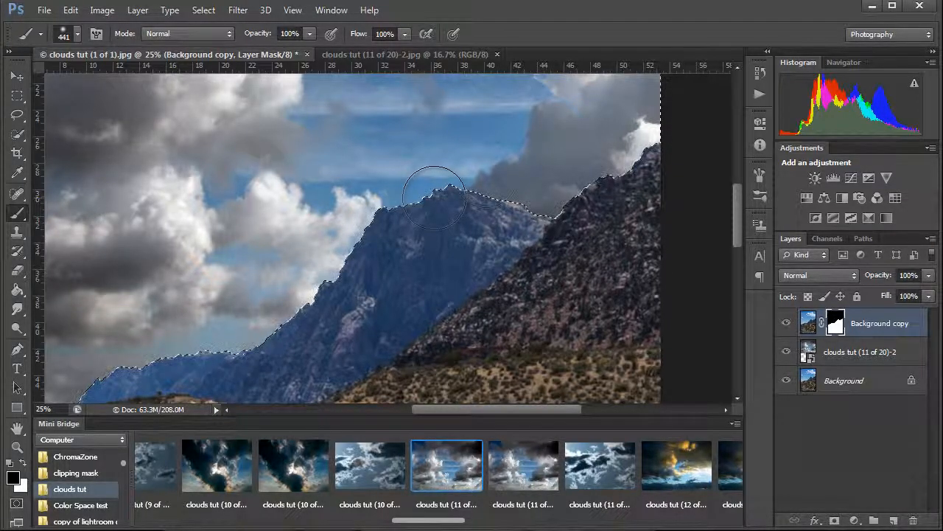
key("z")
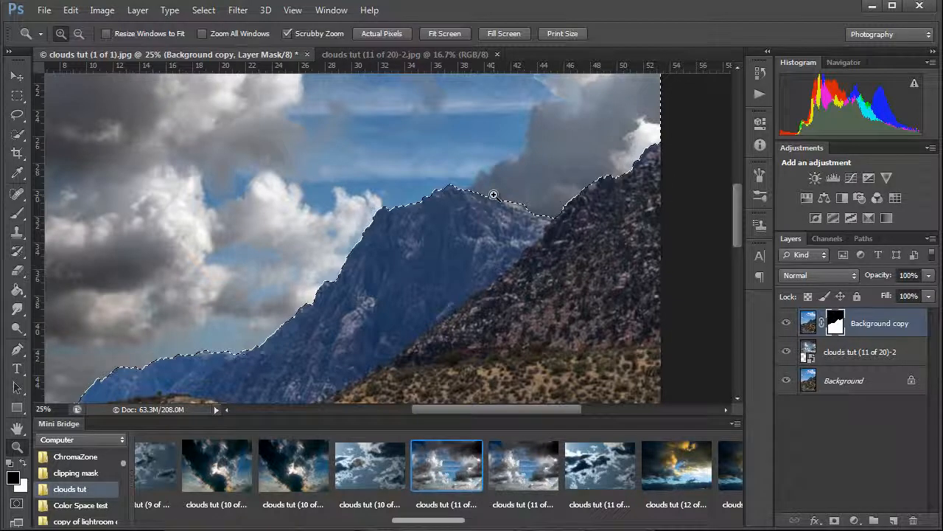
key("ctrl+d")
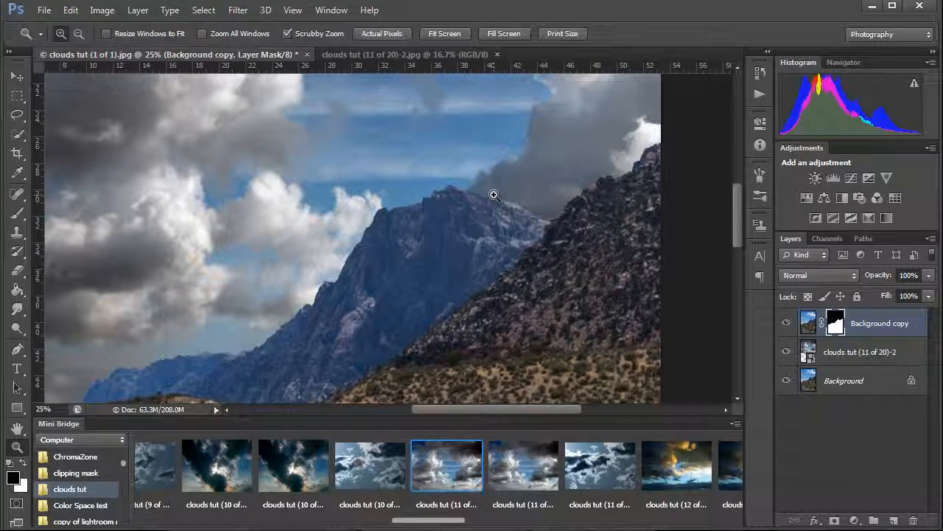
Examine the blended ridge edge from the blue peak to the dark rocky slope at 100% magnification
left_click_drag(494, 195, 494, 195)
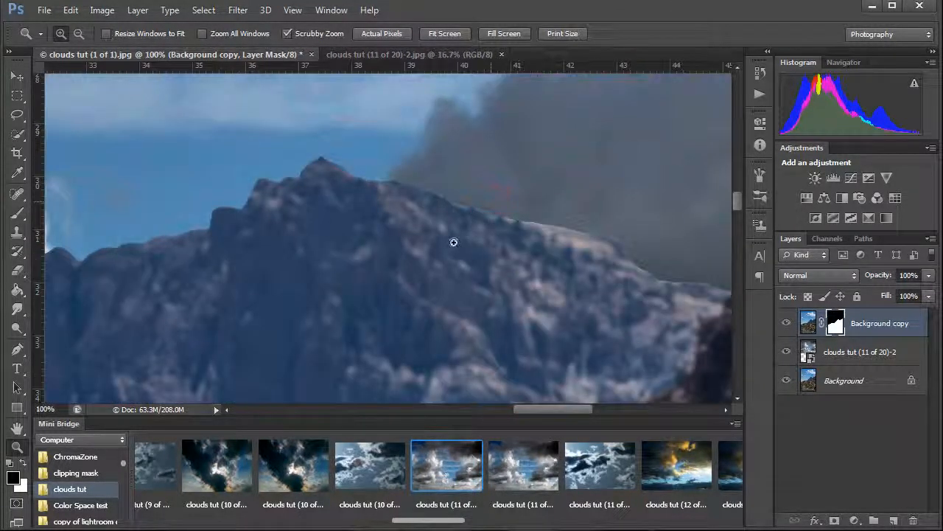
left_click_drag(398, 253, 230, 227)
left_click_drag(487, 238, 450, 233)
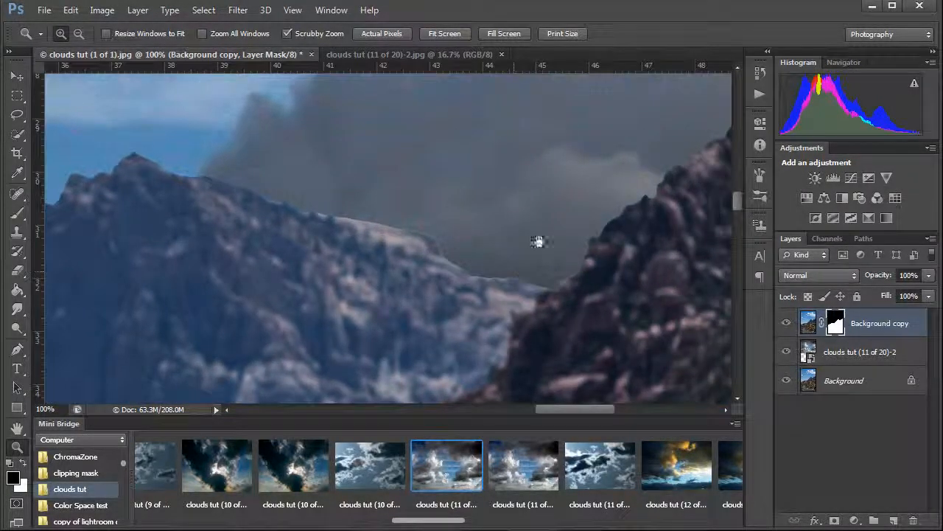
left_click_drag(310, 266, 561, 271)
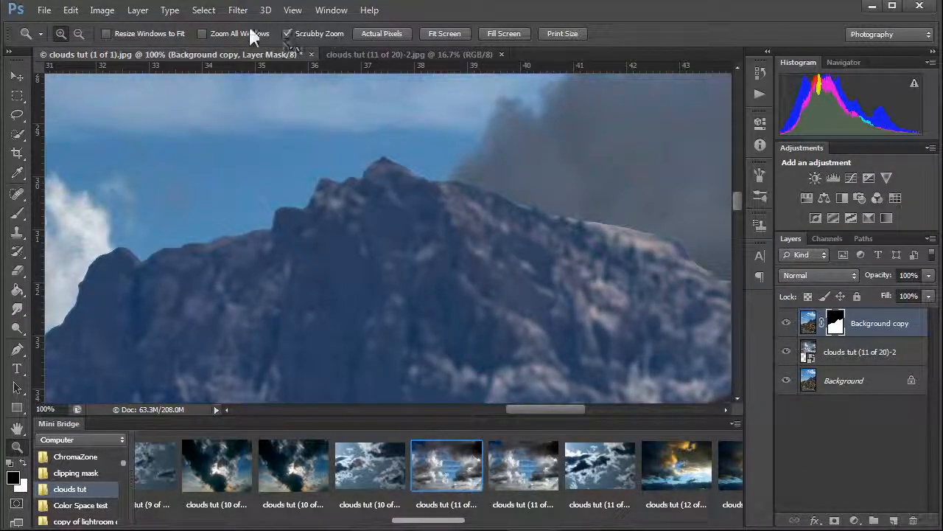
Load the saved channel that outlines the mountains and foreground as a new selection
left_click(205, 11)
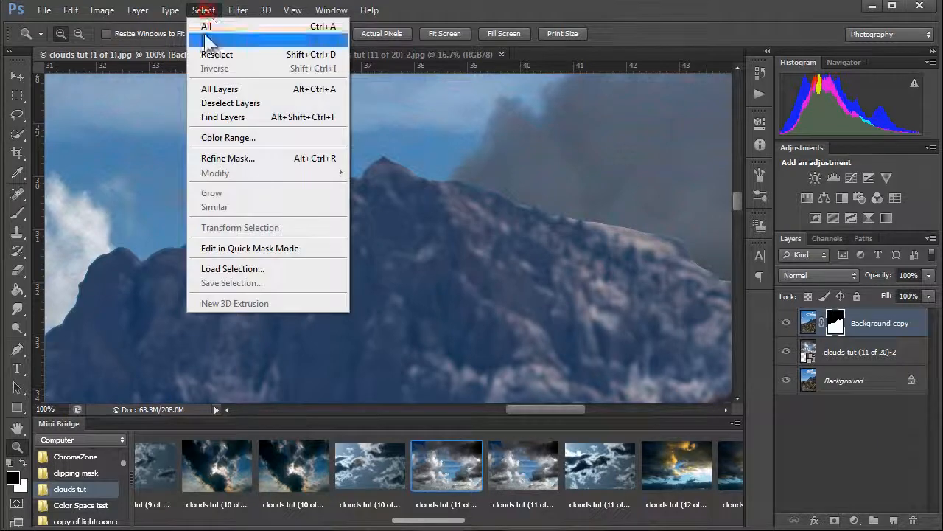
left_click(219, 270)
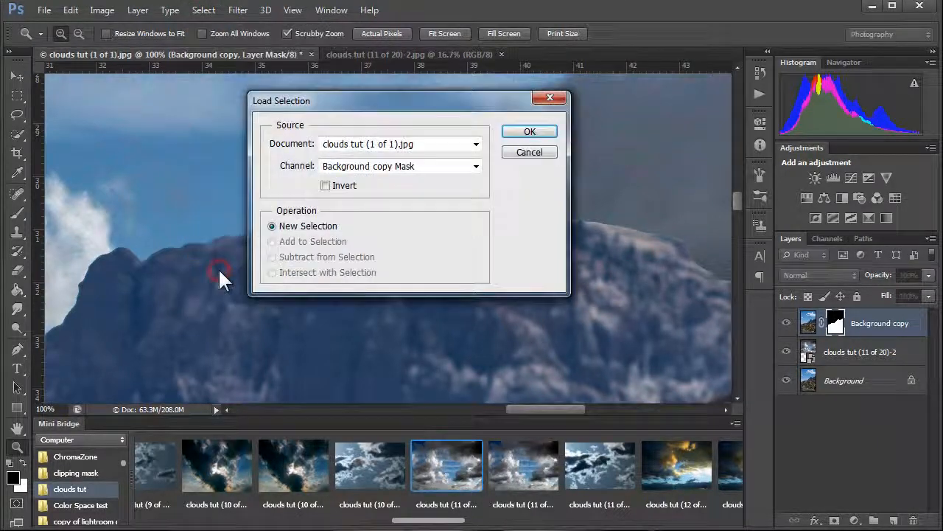
left_click(474, 166)
left_click(390, 213)
left_click(523, 132)
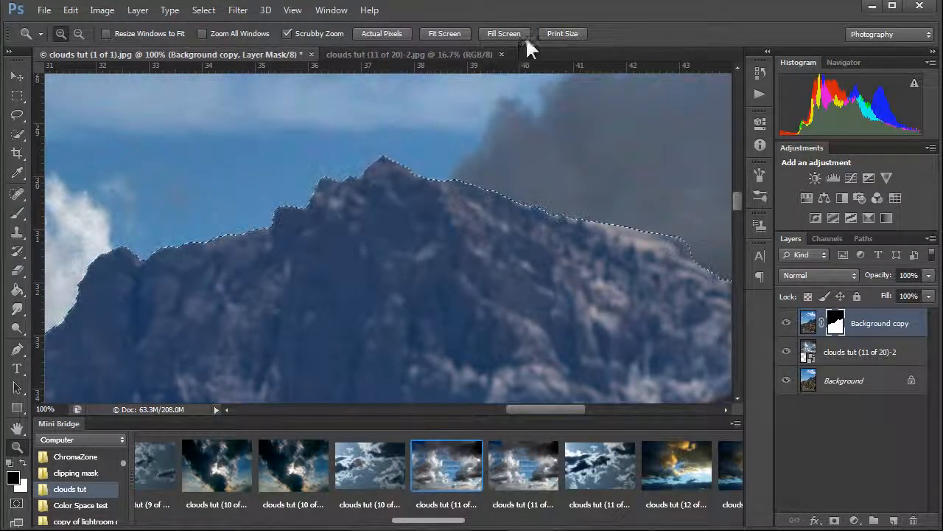
Refine the selection edge with Smooth 18, Feather 2.6 px and Shift Edge +5%, output as a selection
left_click(19, 135)
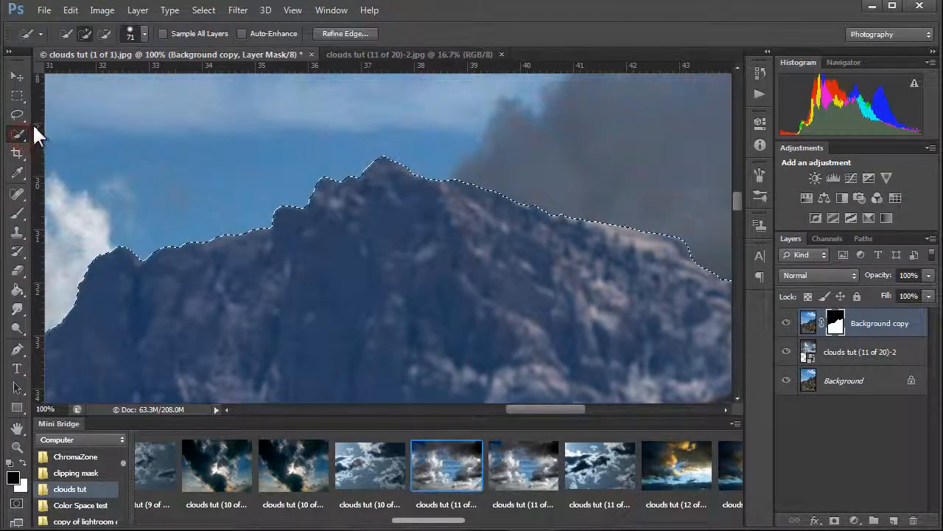
left_click(328, 34)
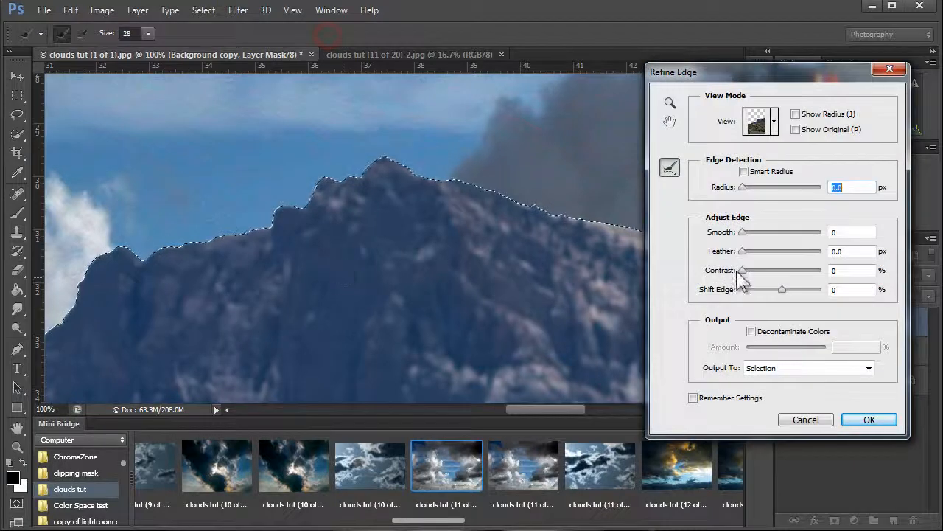
left_click_drag(743, 232, 748, 241)
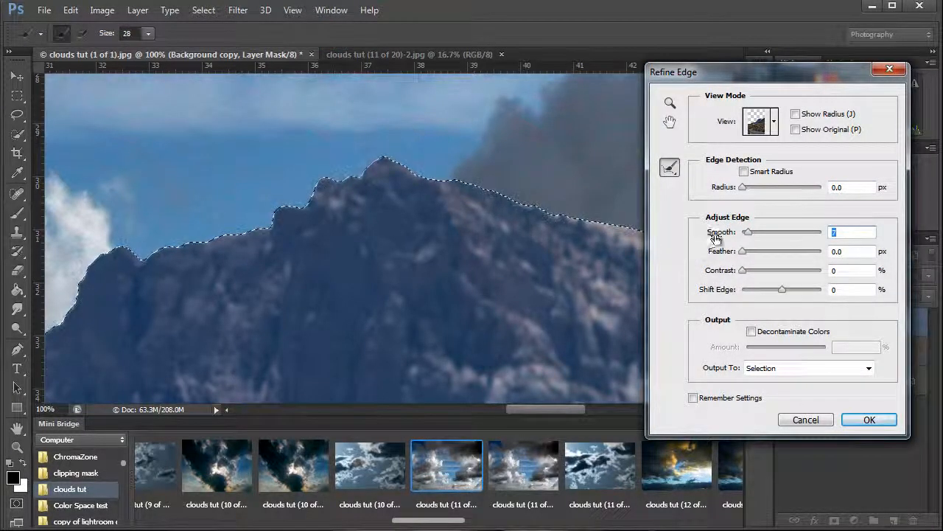
left_click_drag(748, 233, 756, 233)
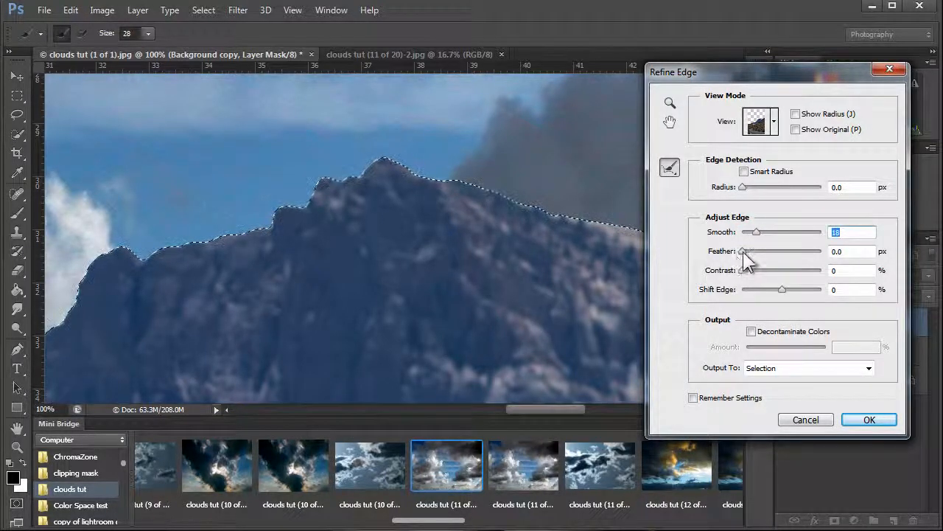
left_click_drag(743, 251, 753, 252)
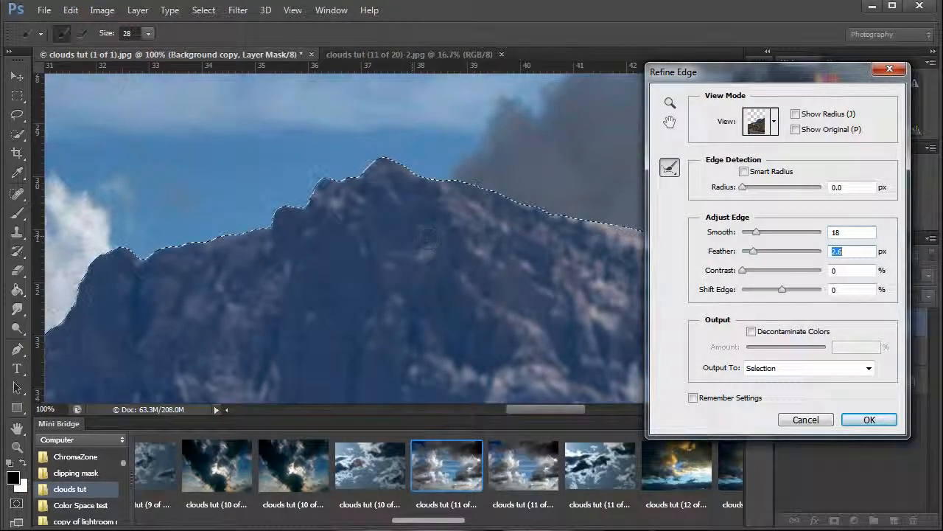
left_click_drag(780, 289, 783, 289)
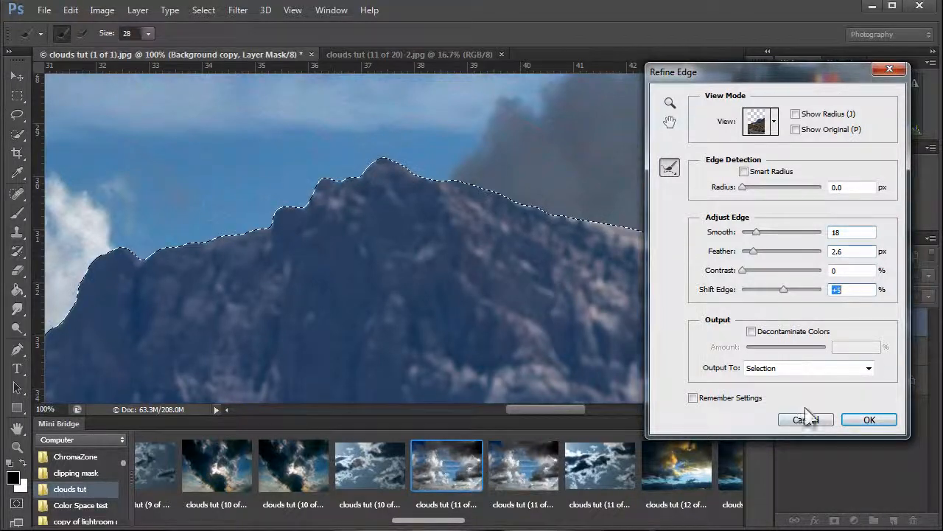
left_click(848, 420)
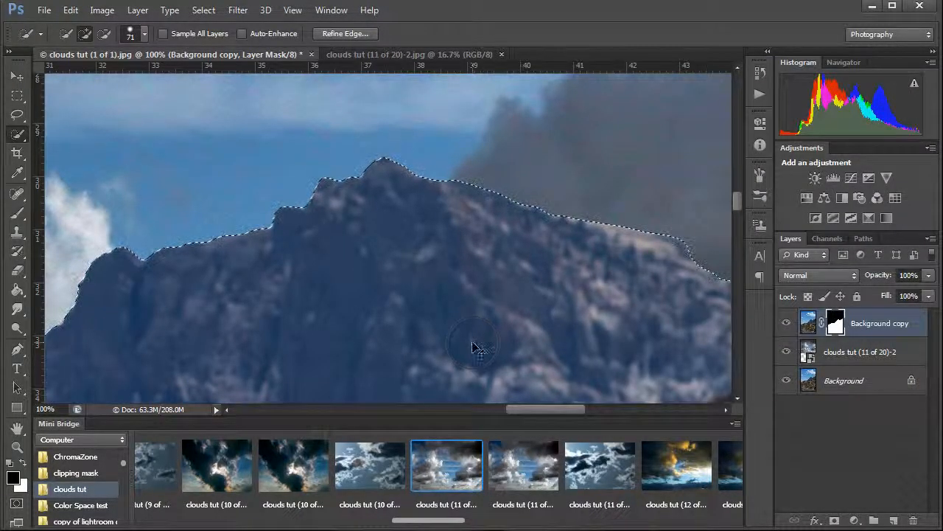
Paint white on Background copy's mask with a 441 px brush along the refined mountain edge across the photo, and deselect
key("ctrl+minus")
key("ctrl+minus")
key("ctrl+minus")
key("ctrl+minus")
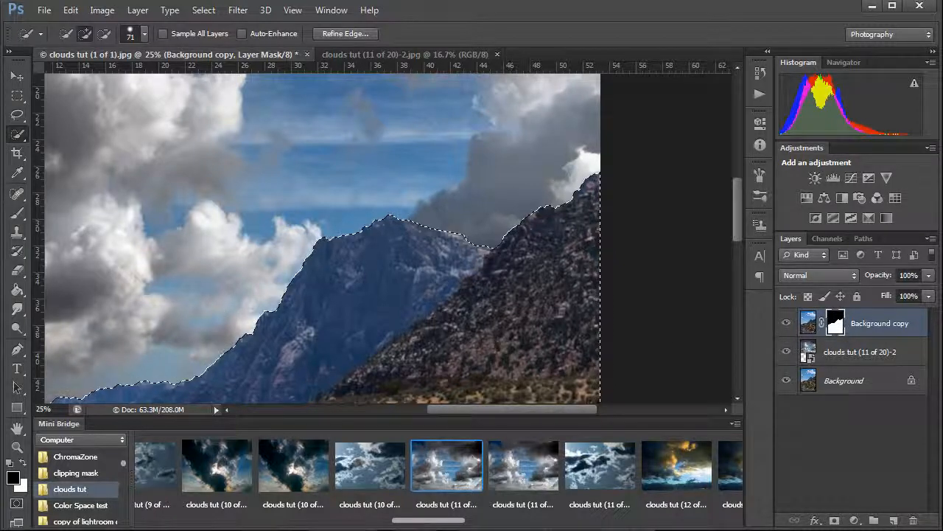
key("x")
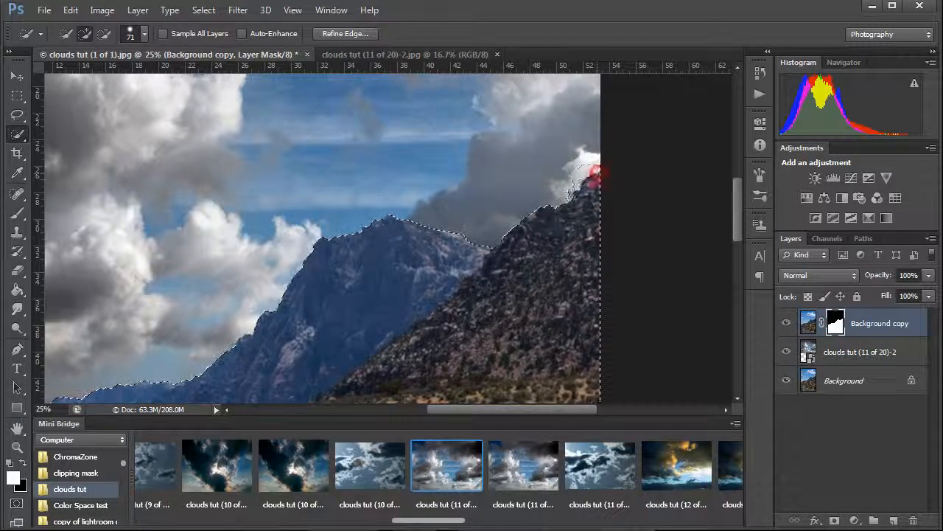
key("ctrl+z")
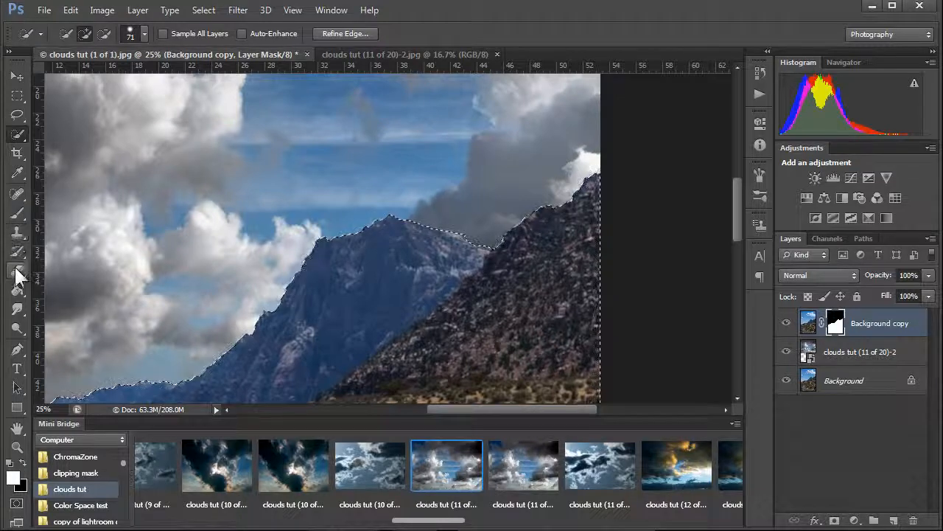
left_click(16, 213)
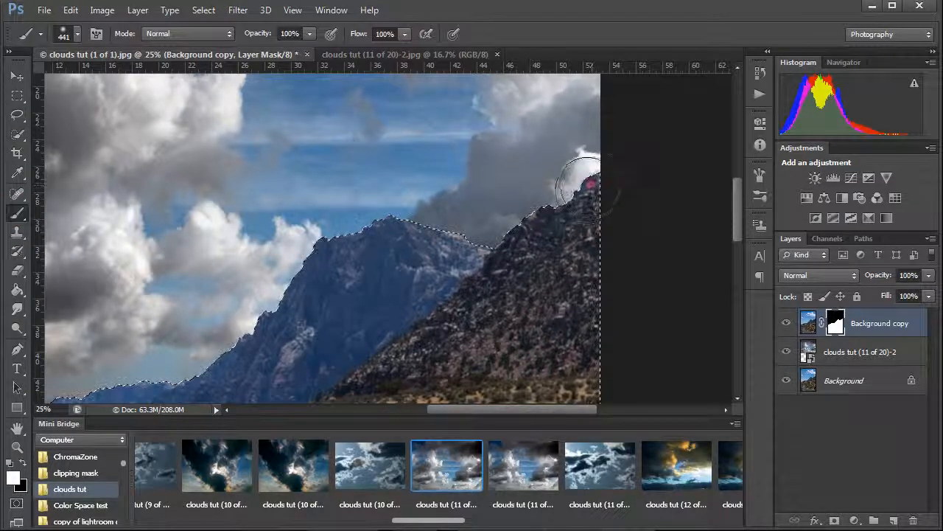
left_click_drag(590, 186, 523, 252)
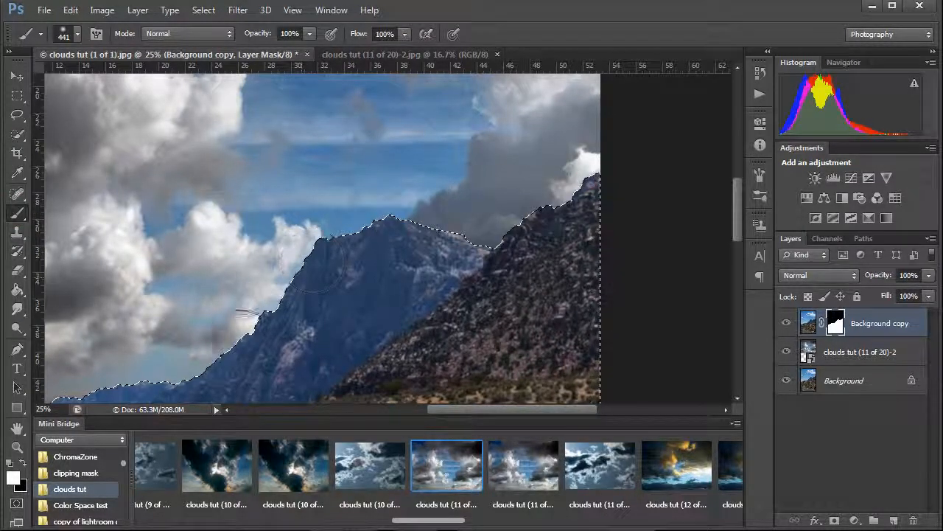
key("space")
mouse_move(231, 361)
left_mouse_down()
mouse_move(349, 331)
mouse_move(401, 300)
mouse_move(237, 343)
mouse_move(250, 354)
left_mouse_up()
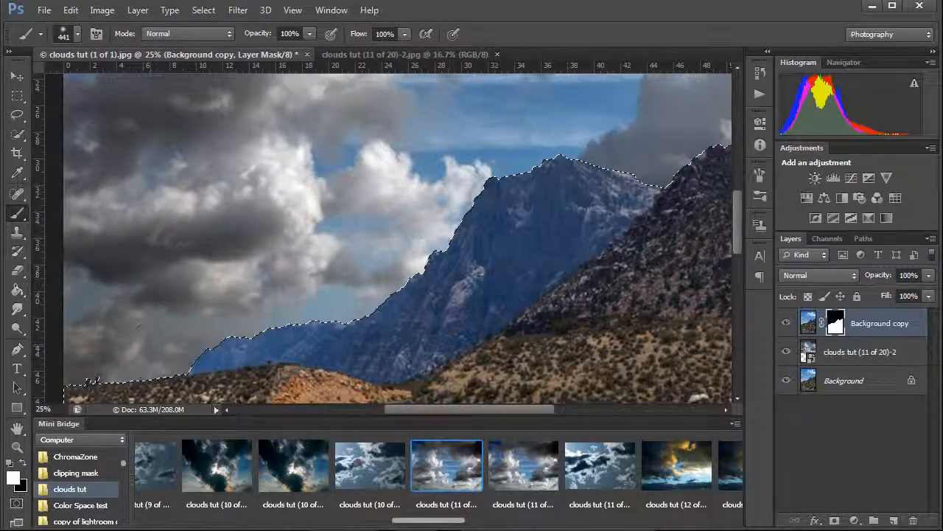
key("space")
left_click_drag(619, 213, 538, 241)
mouse_move(625, 212)
left_mouse_down()
mouse_move(542, 223)
mouse_move(588, 176)
left_mouse_up()
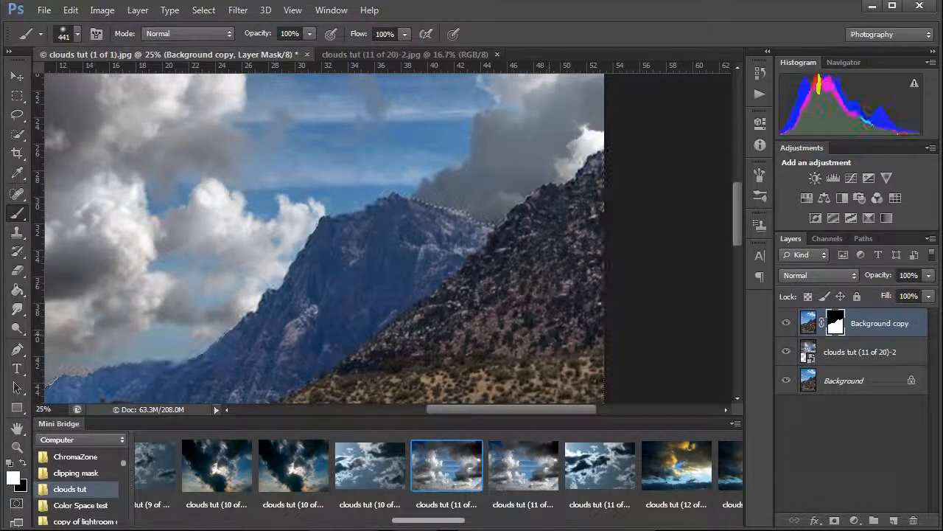
key("ctrl+d")
Examine the blended mountain edge at 66.7% magnification and the whole composite at 8.33%
mouse_move(334, 311)
left_mouse_down()
mouse_move(400, 267)
mouse_move(471, 251)
left_mouse_up()
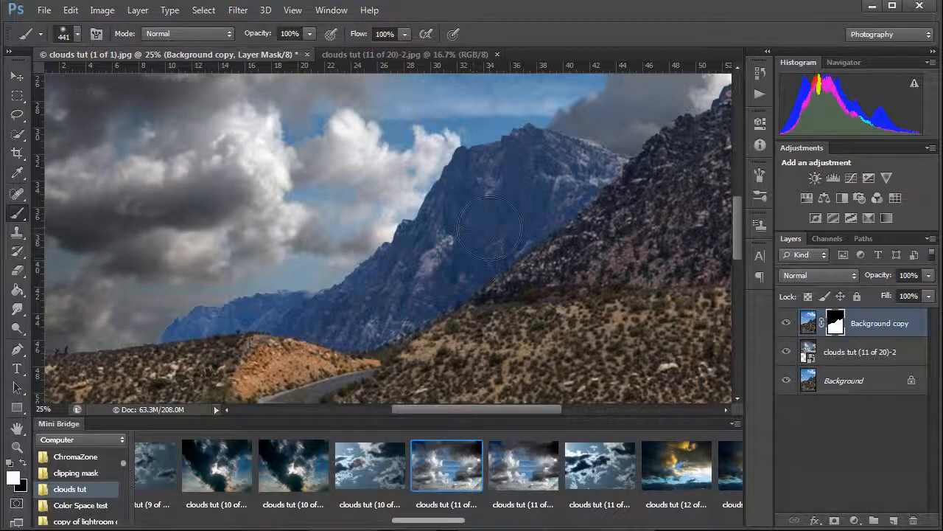
key("ctrl+space")
mouse_move(499, 184)
left_mouse_down()
mouse_move(516, 162)
mouse_move(461, 299)
left_mouse_up()
left_click_drag(617, 254, 558, 268)
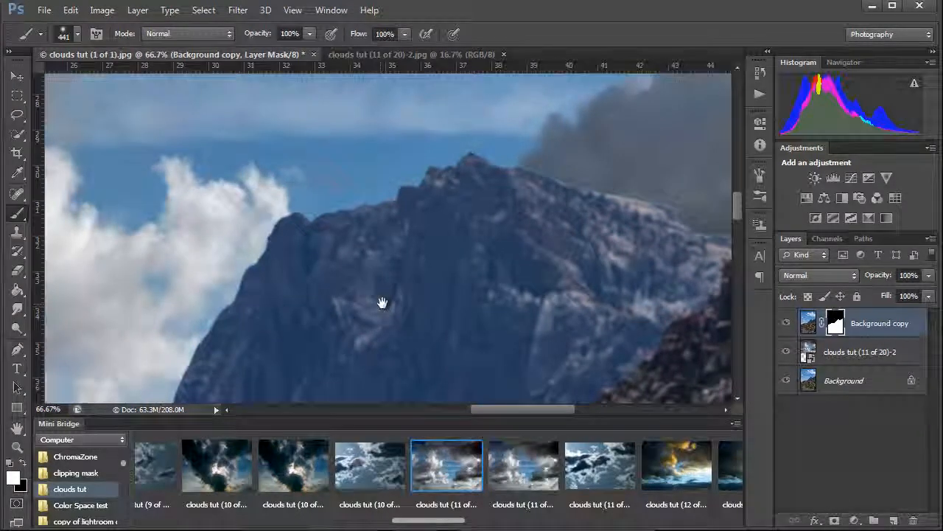
left_click_drag(381, 302, 407, 227)
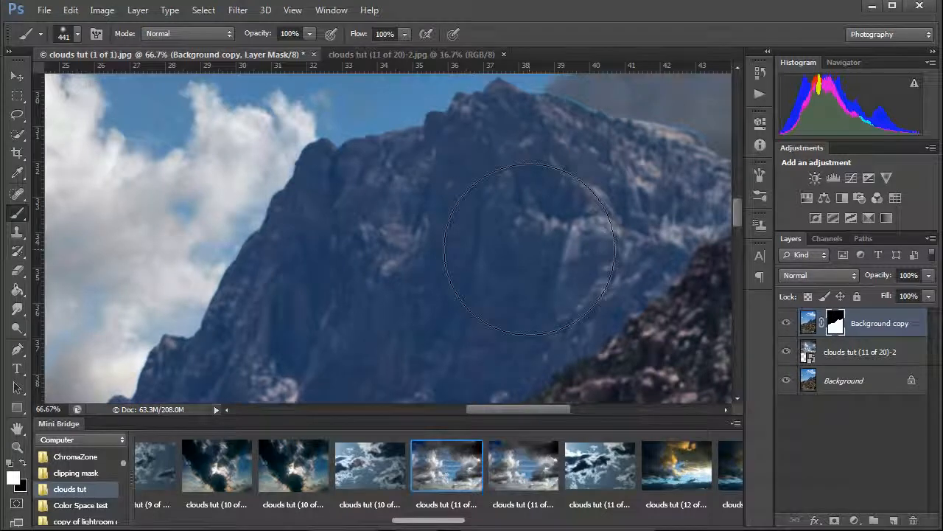
key("z")
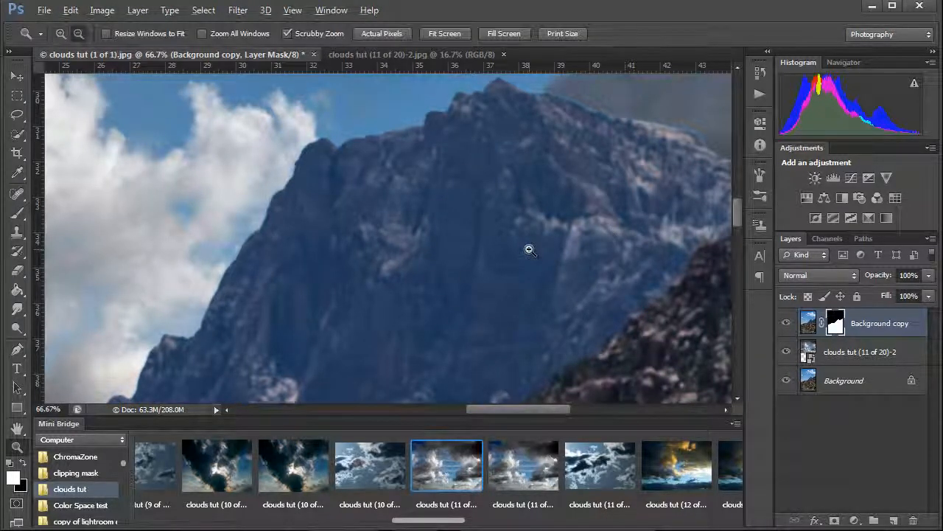
left_click(529, 249, "alt")
left_click(529, 250, "alt")
left_click(529, 249, "alt")
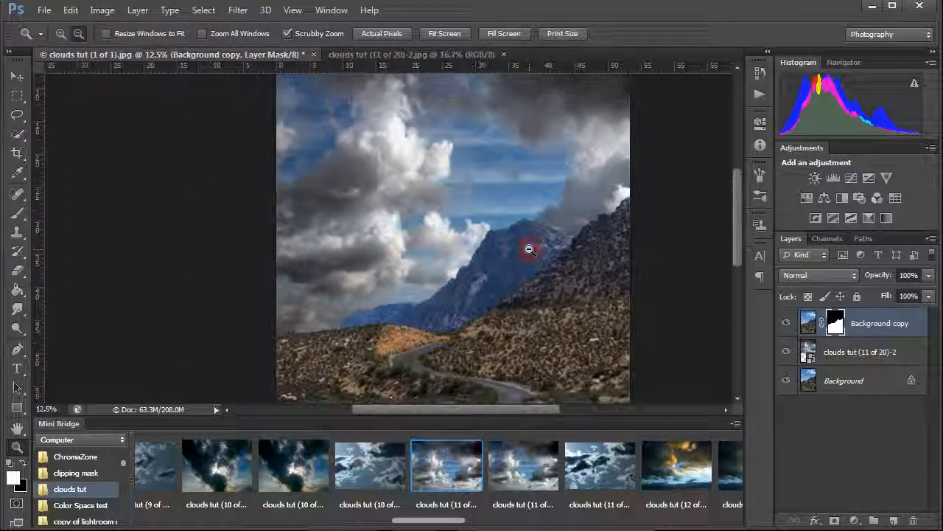
left_click(531, 246, "alt")
left_click(506, 274)
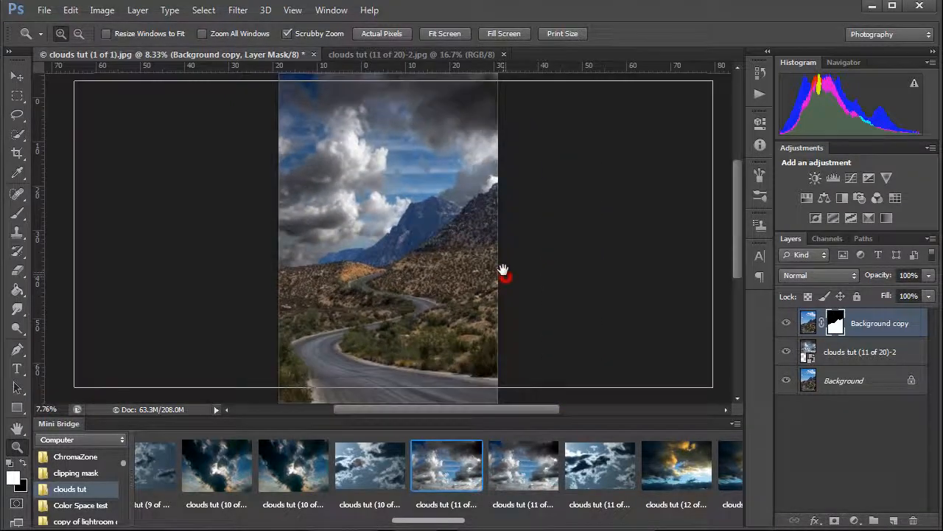
key("b")
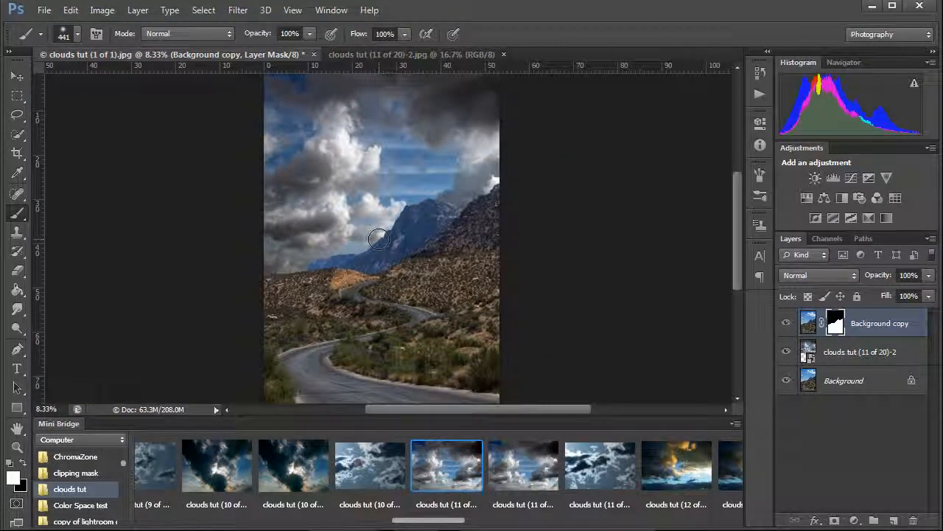
Compare the original photo with the composite by hiding and showing the Background copy and clouds layers
left_click_drag(786, 323, 789, 358)
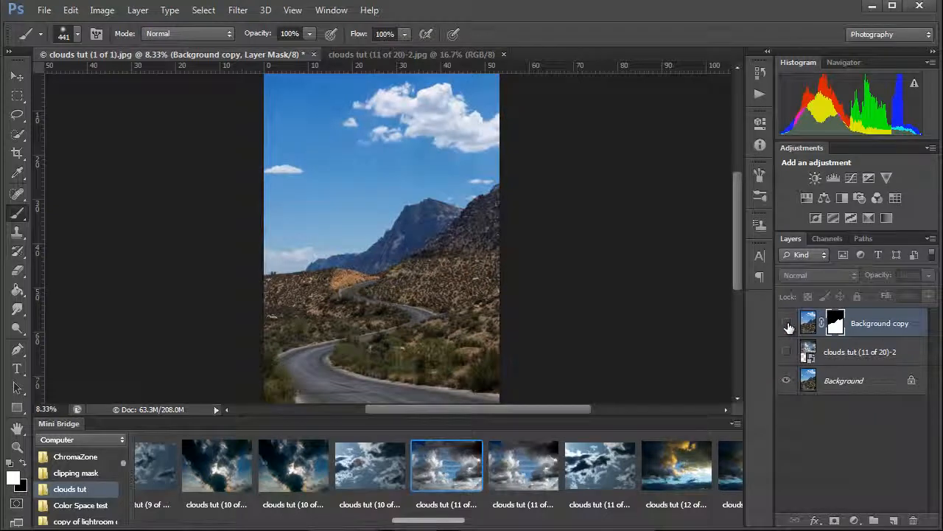
left_click(787, 324)
left_click(788, 324)
left_click(786, 353)
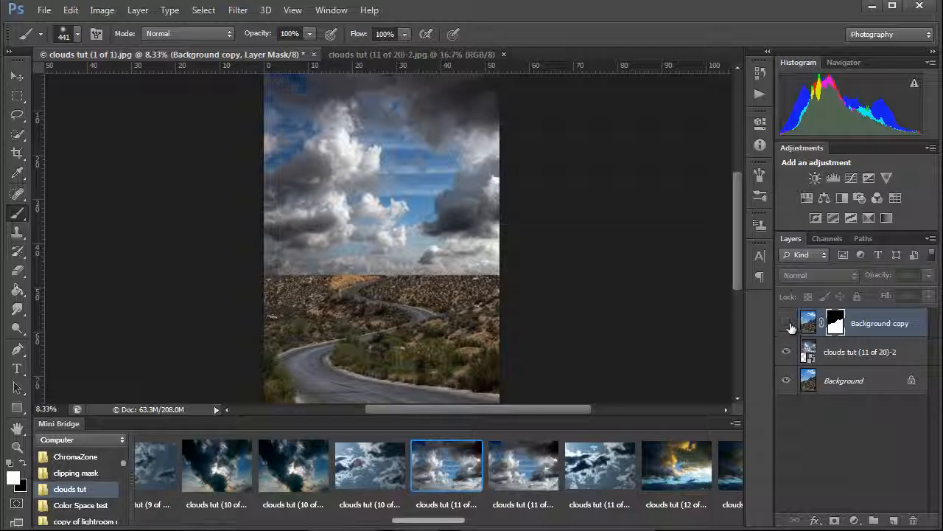
left_click(788, 325)
left_click(786, 328)
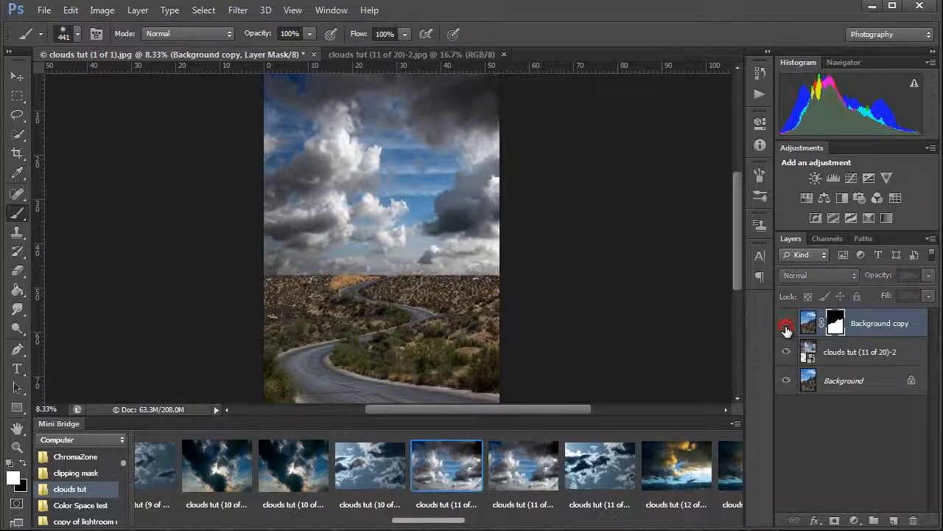
left_click(787, 328)
left_click(786, 328)
left_click(787, 328)
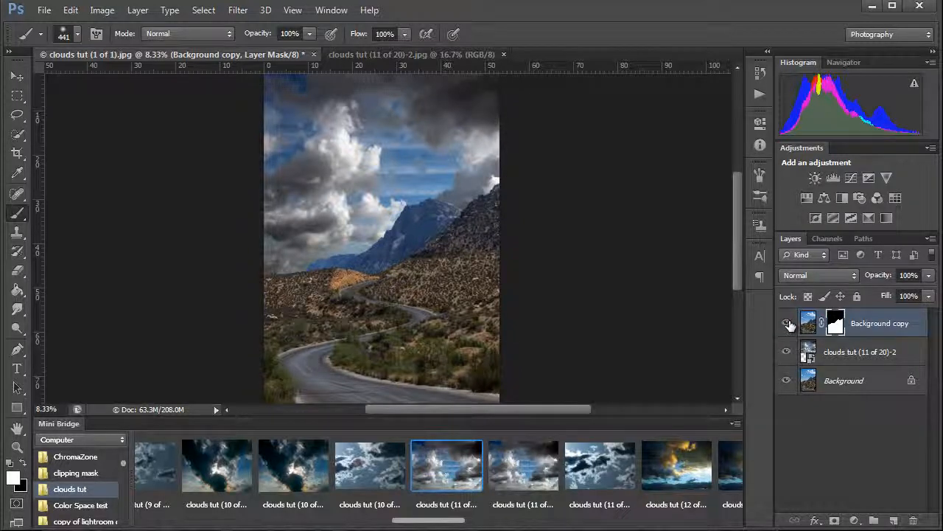
Delete the Background copy and clouds tut (11 of 20)-2 layers, keeping only the Background layer
left_click(886, 321)
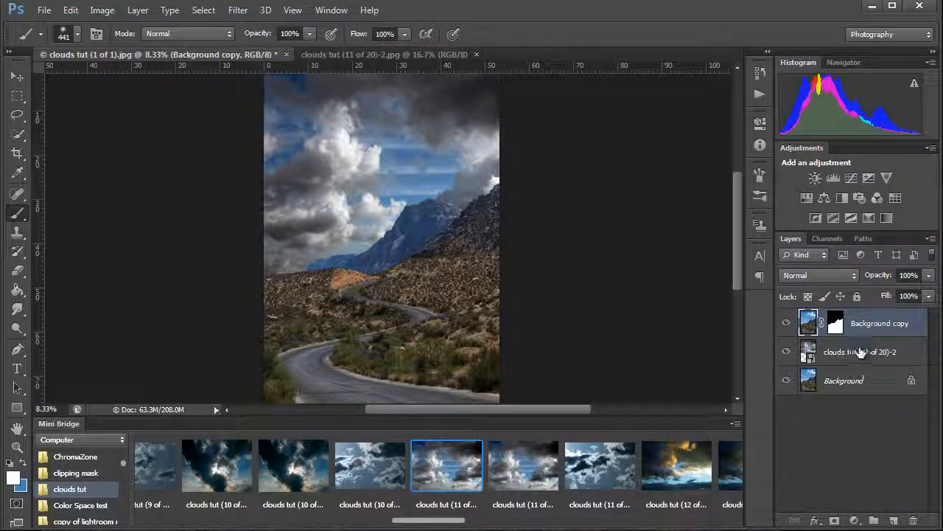
key("Delete")
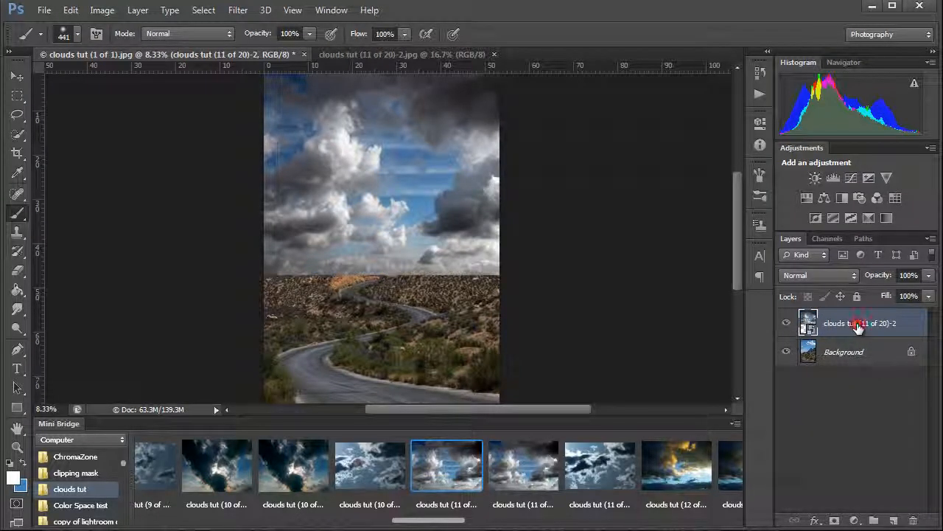
key("Delete")
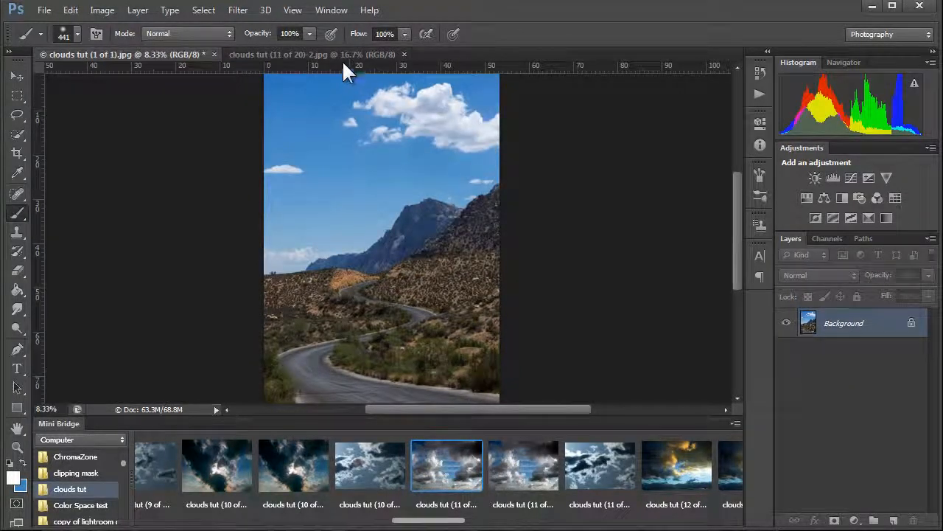
Deselect the clouds tut (11 of 20)-2.jpg image and copy it into the road photo as a new layer, keeping both documents docked
left_click(339, 54)
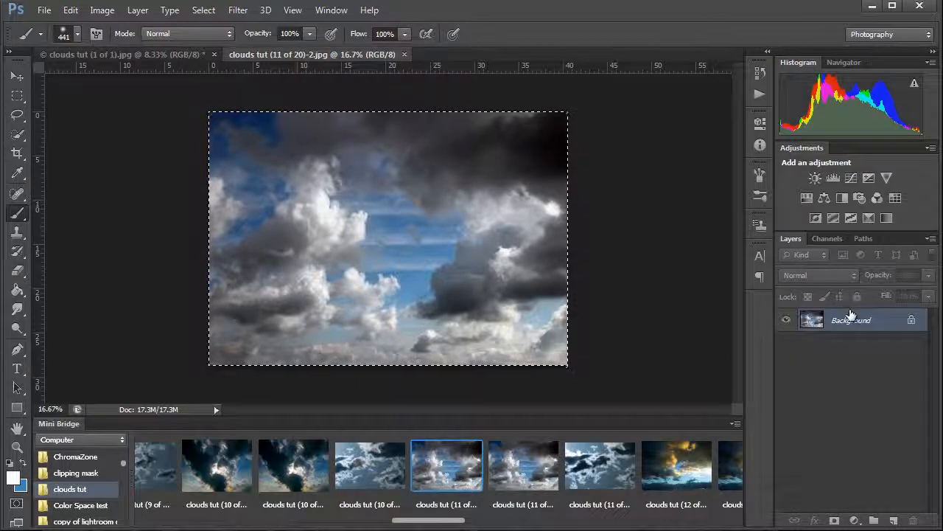
left_click_drag(314, 54, 479, 145)
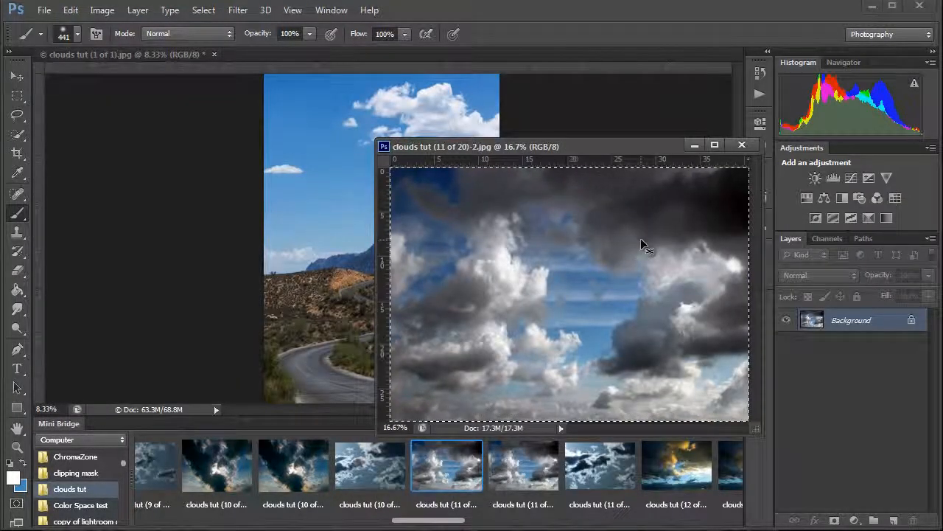
key("ctrl+d")
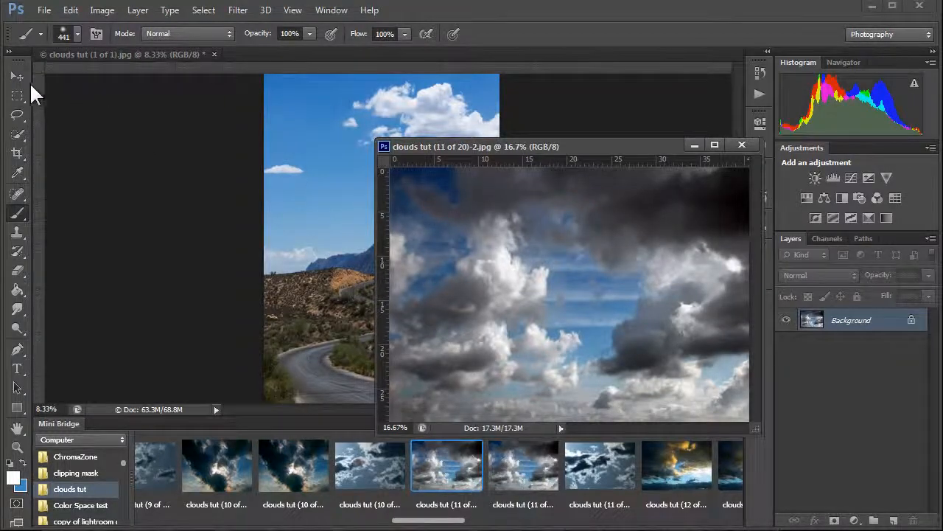
left_click(18, 76)
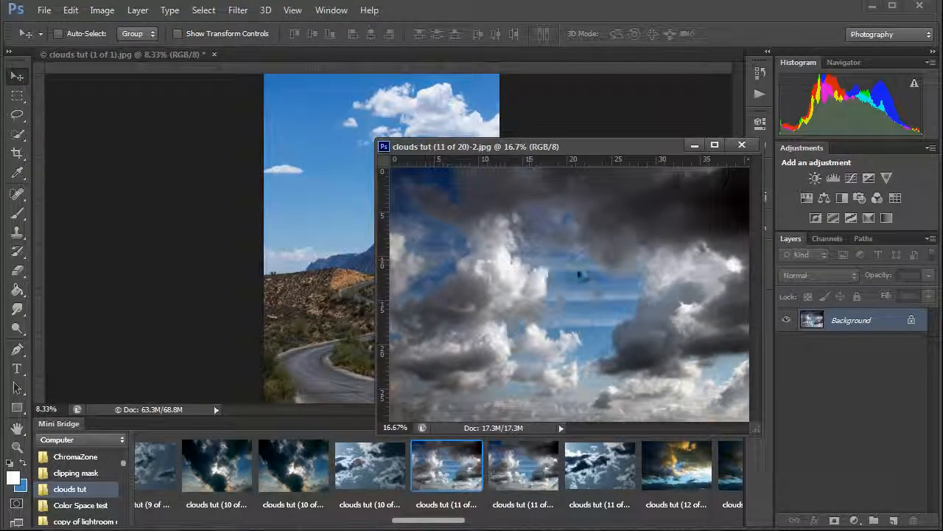
left_click_drag(579, 275, 317, 258)
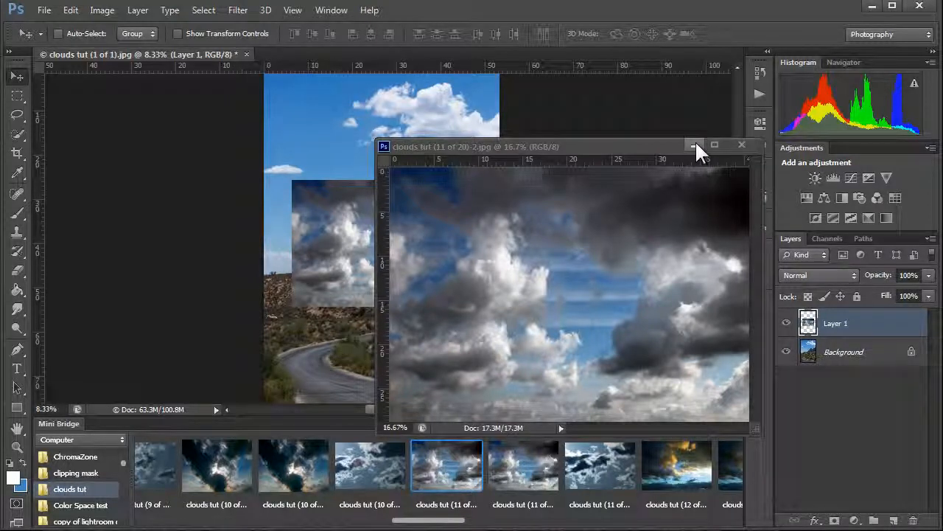
left_click_drag(663, 141, 533, 55)
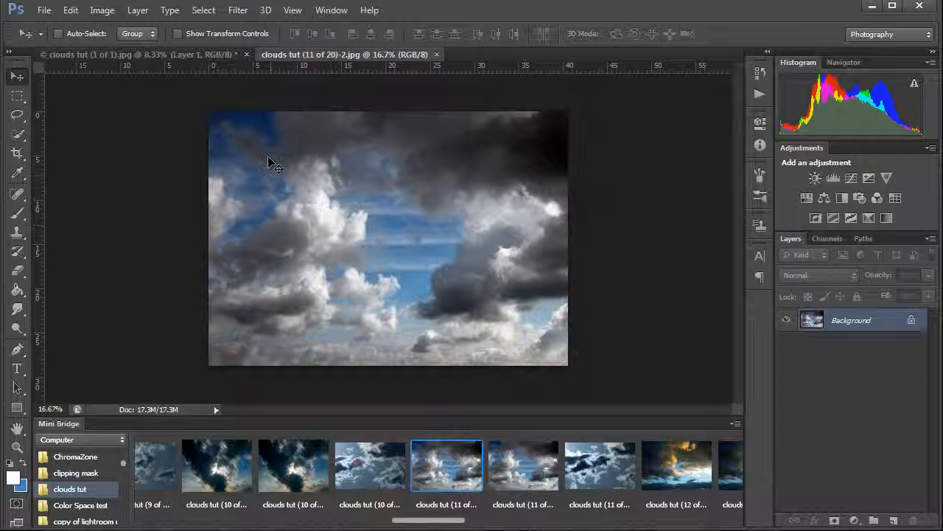
left_click(210, 55)
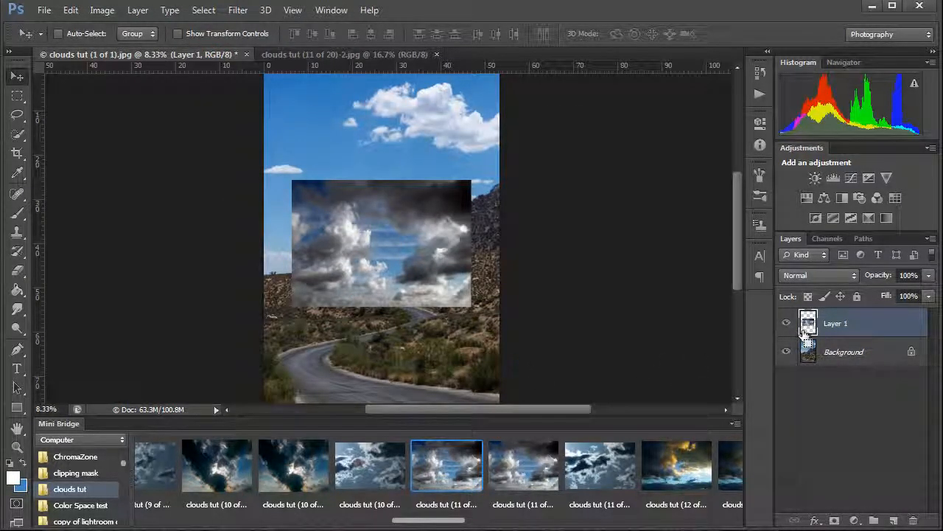
Enlarge and reposition the clouds on Layer 1 with Free Transform so they span the photo's width from its upper edge to the horizon
key("ctrl+t")
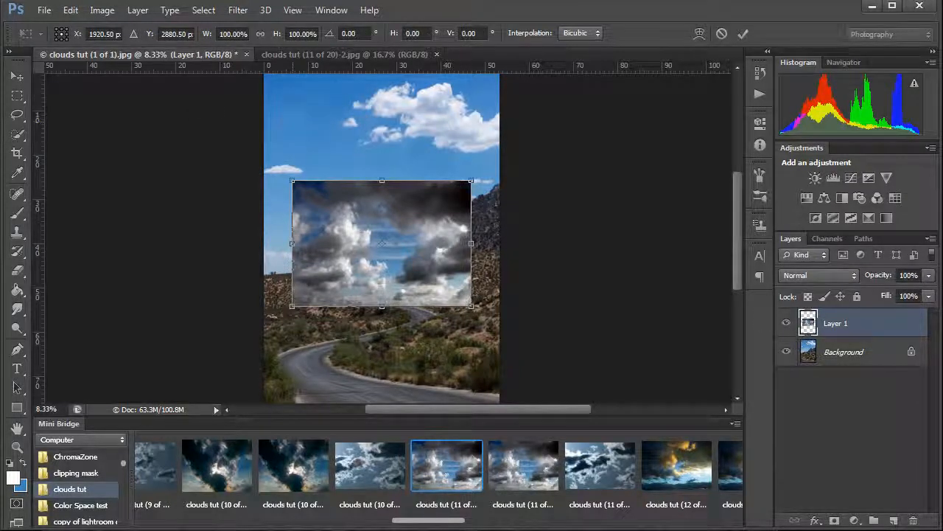
left_click_drag(476, 182, 575, 106)
left_click_drag(442, 196, 378, 162)
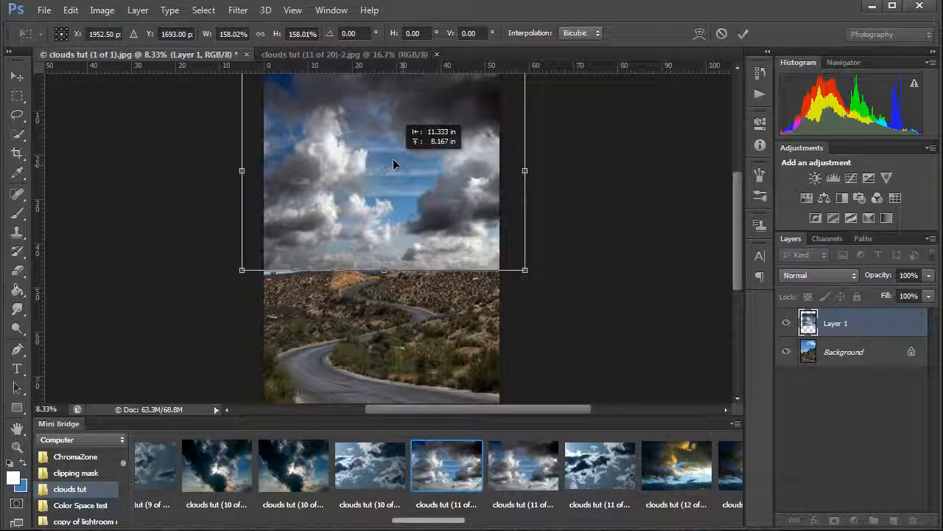
left_click_drag(235, 275, 235, 276)
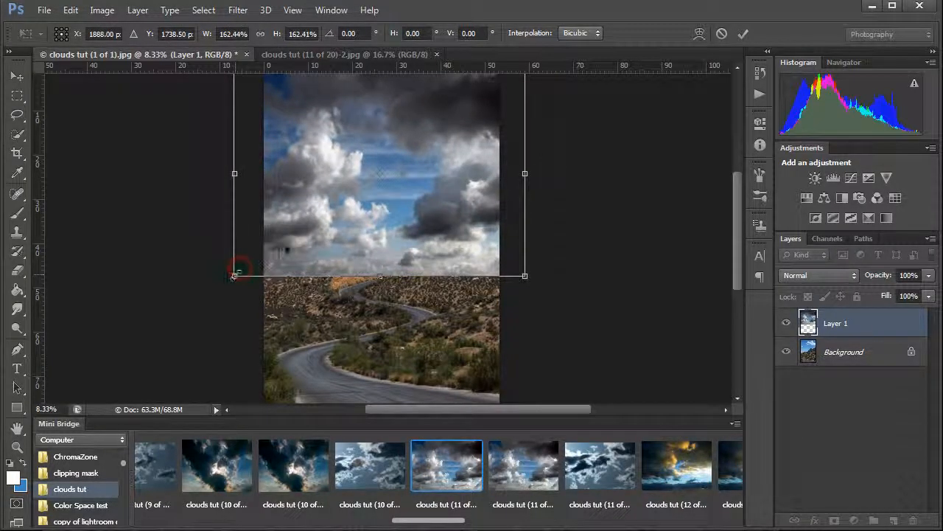
mouse_move(286, 247)
left_mouse_down()
mouse_move(296, 255)
mouse_move(290, 246)
left_mouse_up()
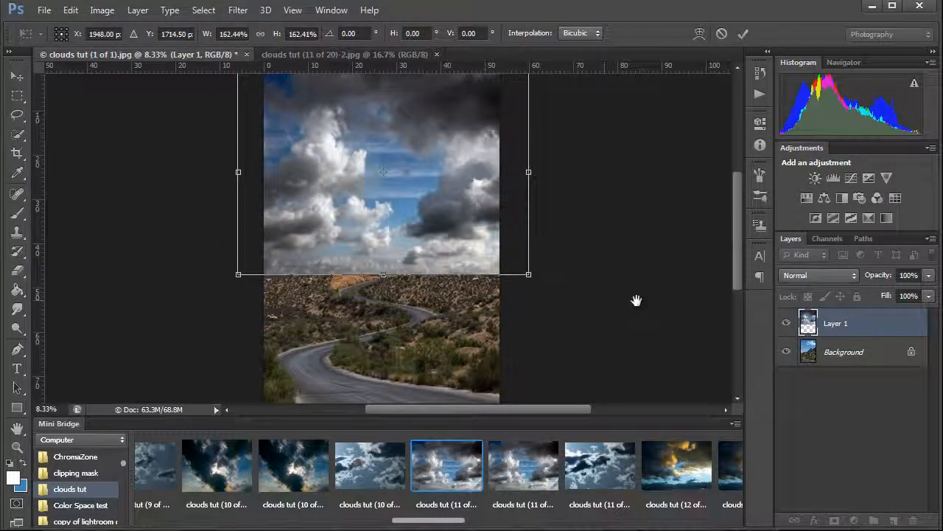
mouse_move(737, 252)
left_mouse_down()
mouse_move(734, 221)
mouse_move(736, 237)
left_mouse_up()
left_click_drag(238, 111, 231, 107)
key("Return")
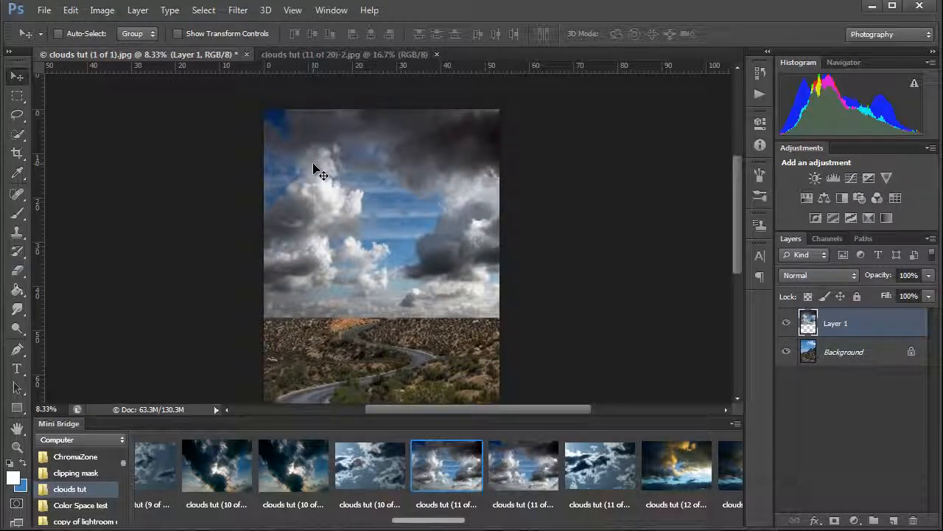
Duplicate the Background layer, move Layer 1 below the duplicate, and make Background copy the active layer
left_click(834, 352)
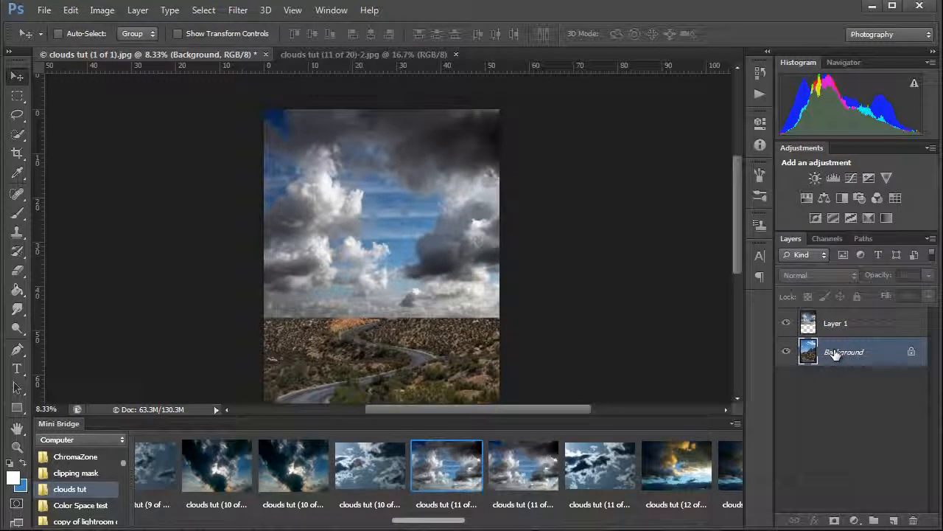
key("ctrl+j")
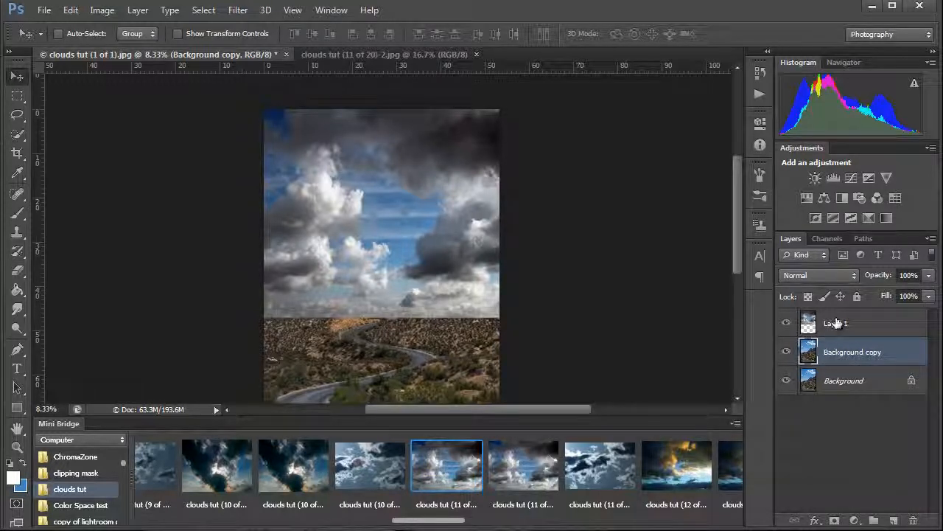
left_click_drag(837, 322, 835, 364)
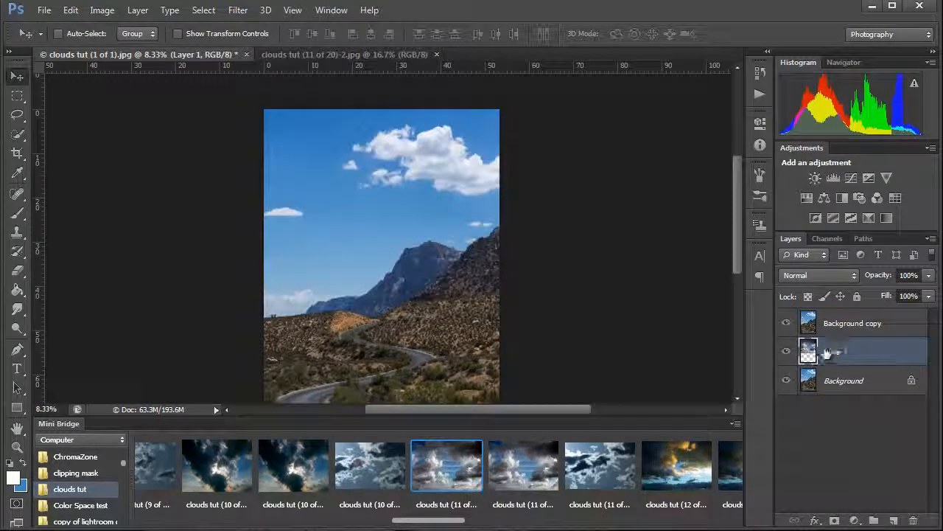
left_click(870, 325)
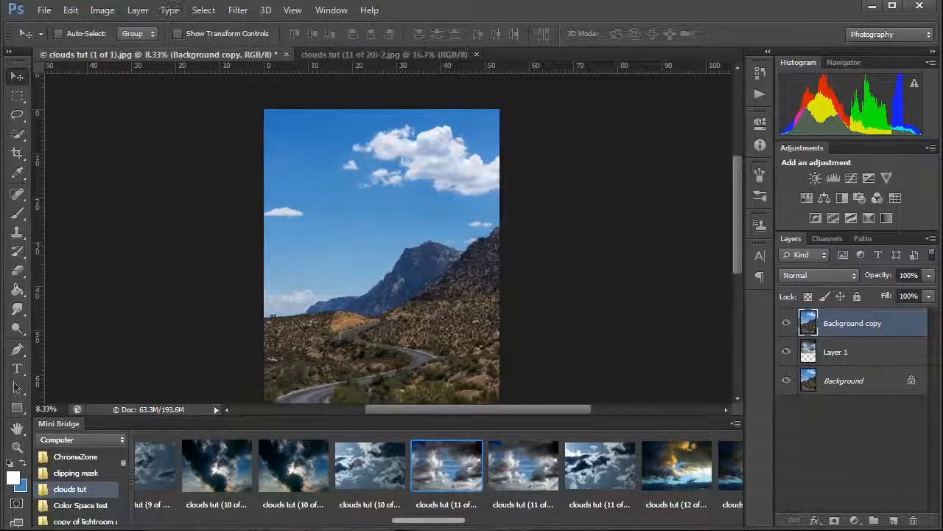
Open Background copy in onOne's Perfect Mask 5 extension
left_click(323, 10)
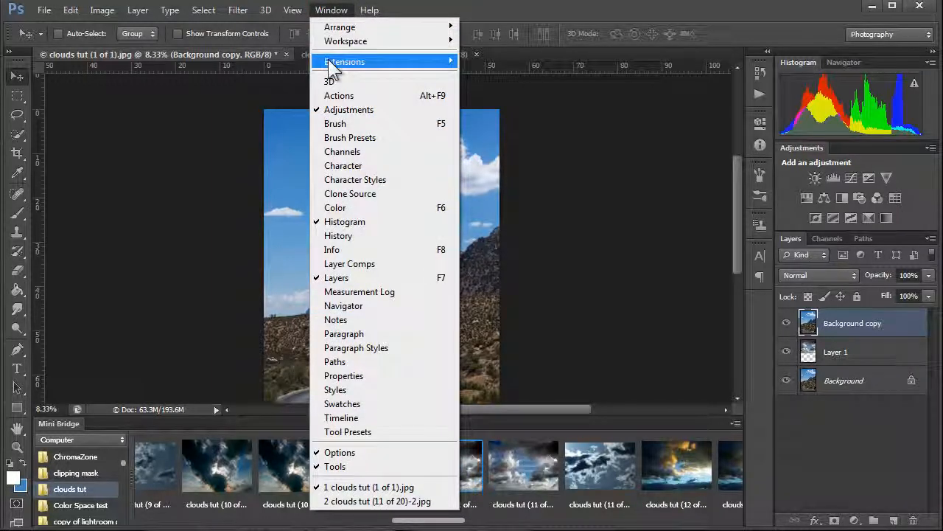
mouse_move(330, 63)
left_click(476, 95)
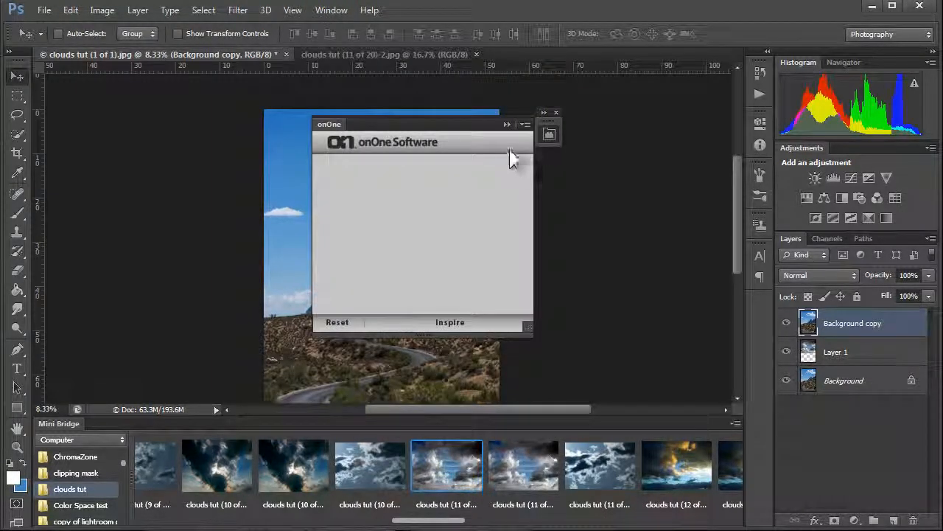
left_click_drag(475, 118, 659, 106)
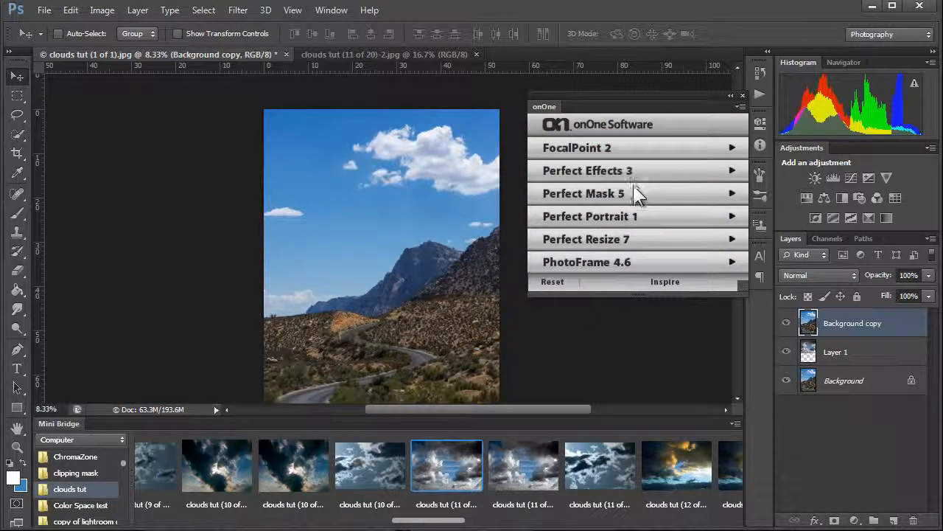
left_click(577, 193)
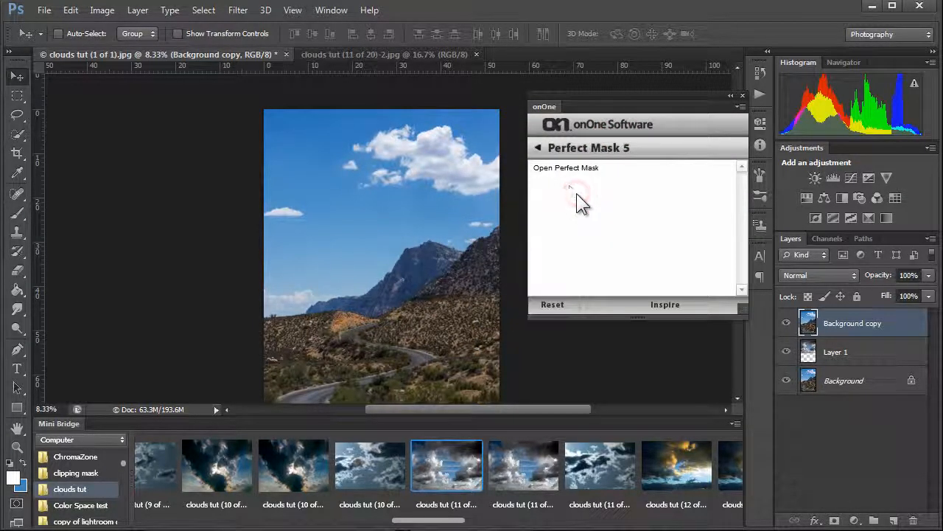
left_click(565, 171)
left_click(567, 171)
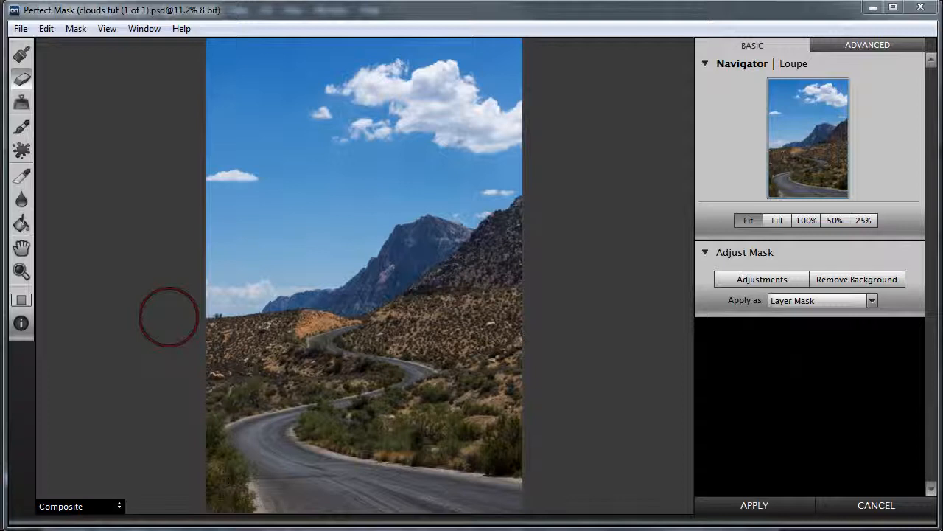
Brush away the blue sky and its leftover white clouds above the mountains, apply the result as a layer mask, and close the onOne extension
left_click(24, 81)
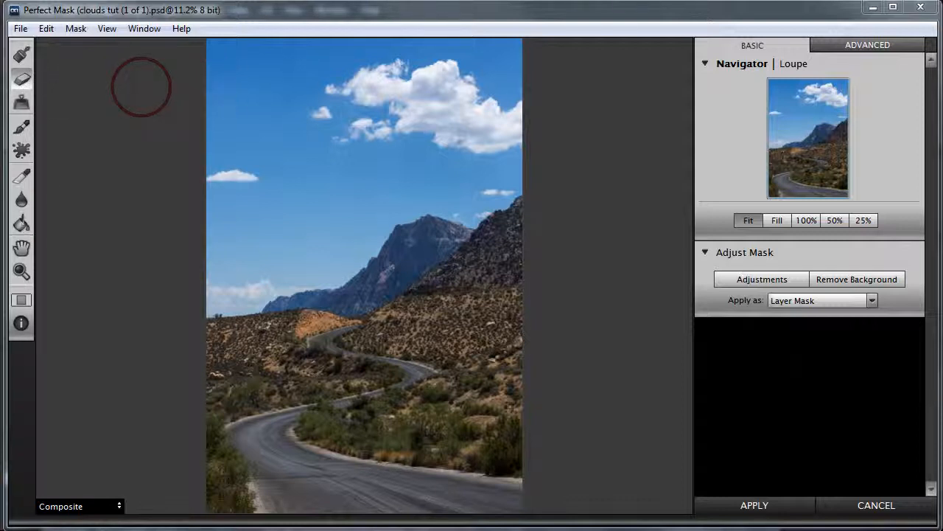
mouse_move(142, 86)
left_mouse_down()
mouse_move(256, 95)
mouse_move(290, 219)
mouse_move(318, 224)
mouse_move(354, 211)
mouse_move(426, 156)
mouse_move(505, 60)
left_mouse_up()
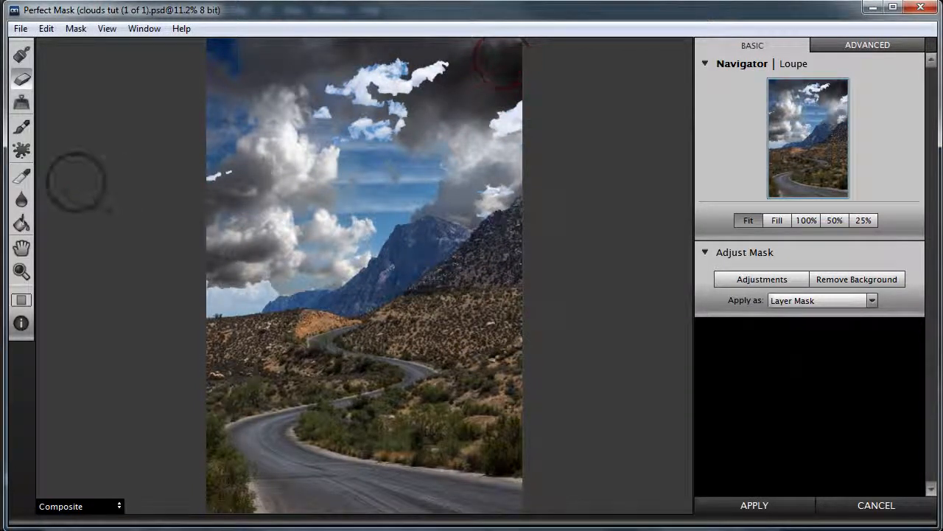
mouse_move(258, 151)
left_mouse_down()
mouse_move(235, 166)
mouse_move(217, 214)
mouse_move(236, 261)
mouse_move(251, 266)
mouse_move(207, 278)
left_mouse_up()
mouse_move(266, 265)
left_mouse_down()
mouse_move(309, 181)
mouse_move(335, 118)
mouse_move(380, 77)
mouse_move(405, 81)
mouse_move(409, 115)
mouse_move(479, 111)
mouse_move(475, 190)
left_mouse_up()
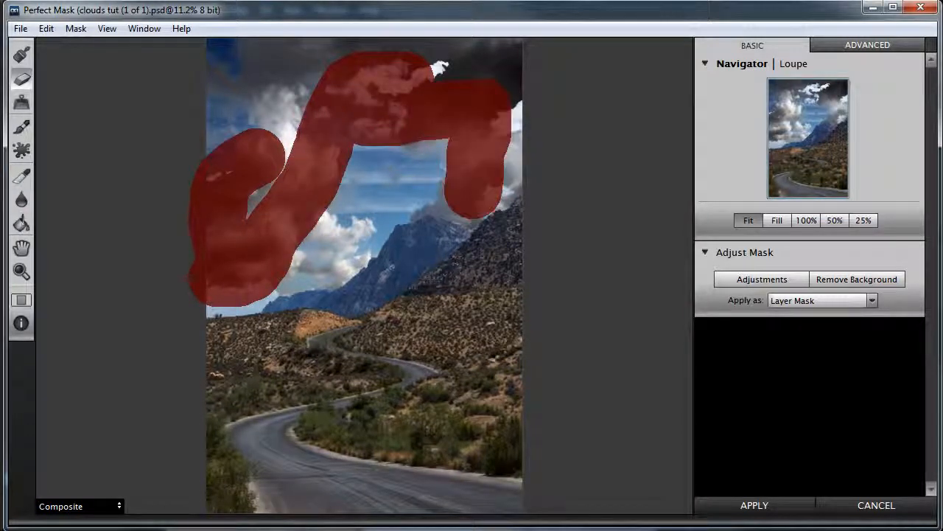
mouse_move(439, 69)
left_mouse_down()
mouse_move(525, 103)
mouse_move(438, 65)
mouse_move(285, 151)
left_mouse_up()
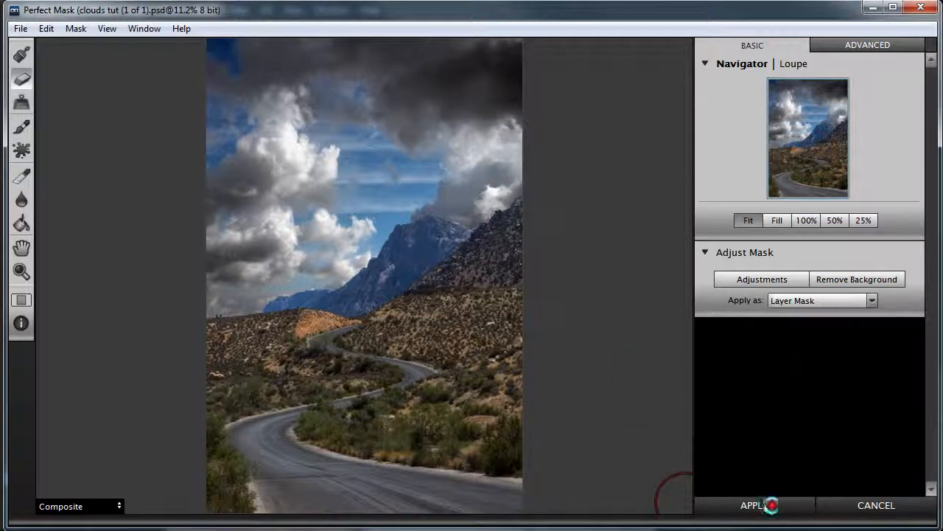
left_click(771, 504)
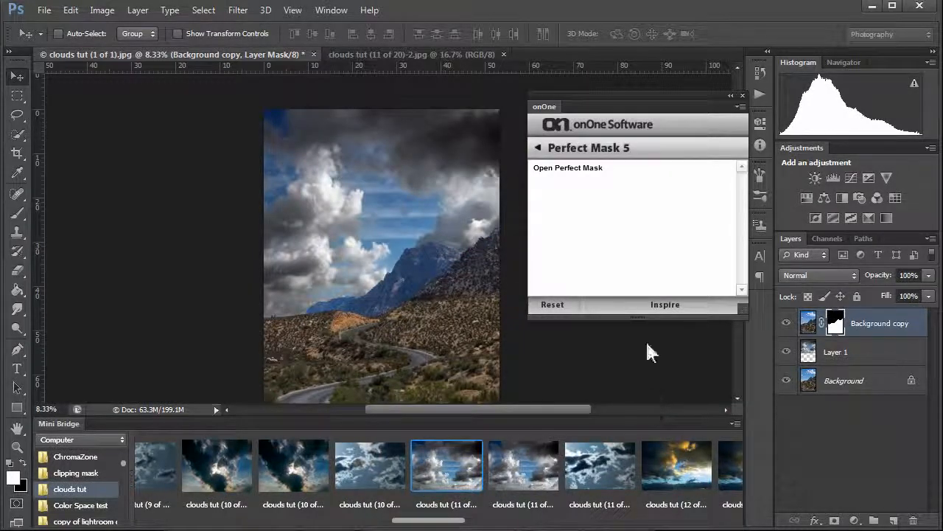
left_click(741, 94)
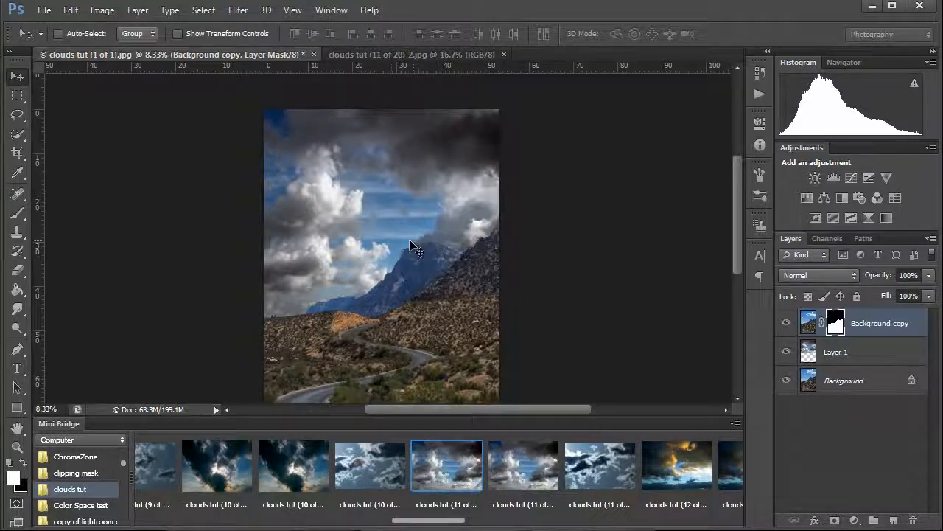
Examine the mask edge along the mountains and the desert horizon at 50% magnification
key("z")
left_click(377, 270)
left_click(377, 270)
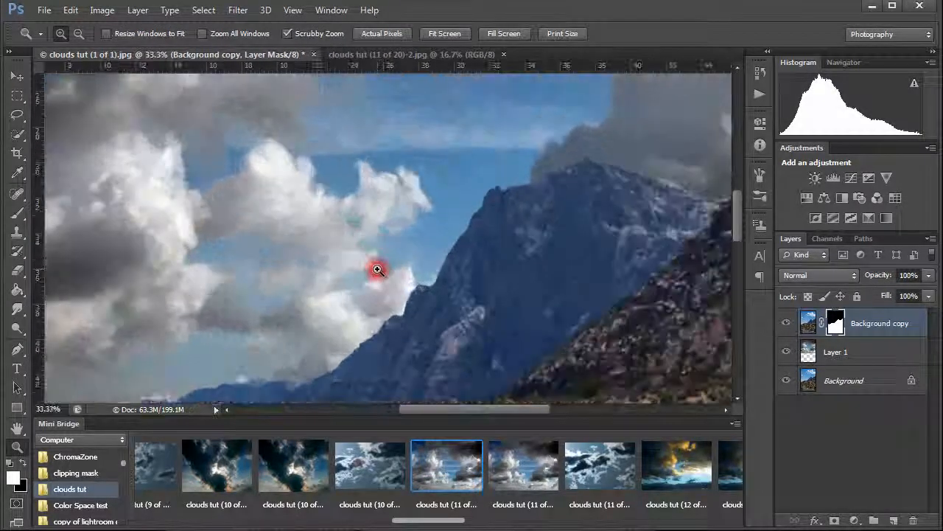
left_click(376, 268)
key("v")
mouse_move(499, 296)
left_mouse_down()
mouse_move(386, 252)
mouse_move(347, 318)
left_mouse_up()
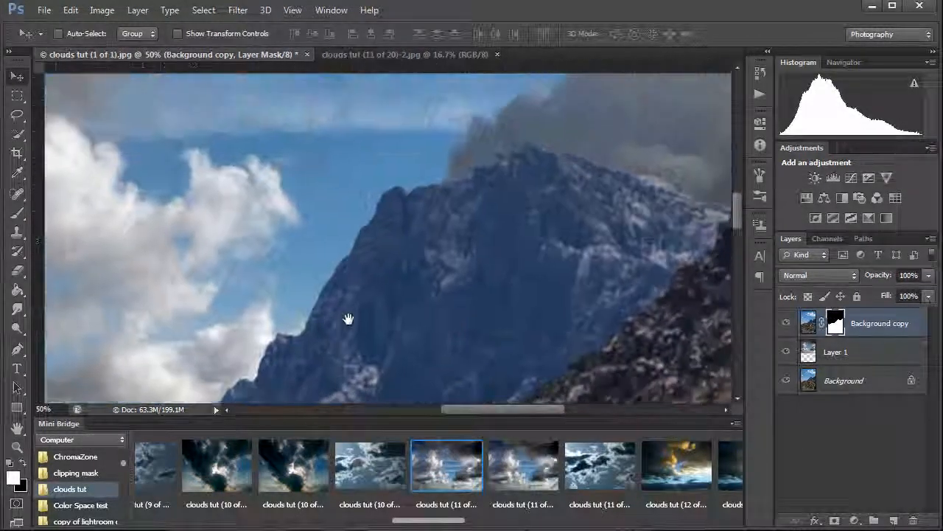
left_click_drag(361, 280, 536, 193)
mouse_move(465, 260)
left_mouse_down()
mouse_move(512, 167)
mouse_move(532, 182)
left_mouse_up()
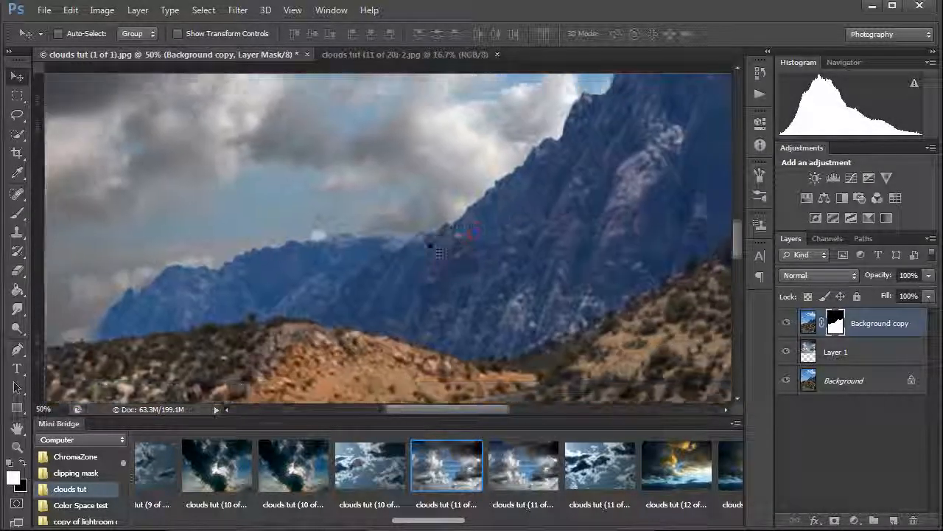
left_click_drag(432, 245, 497, 237)
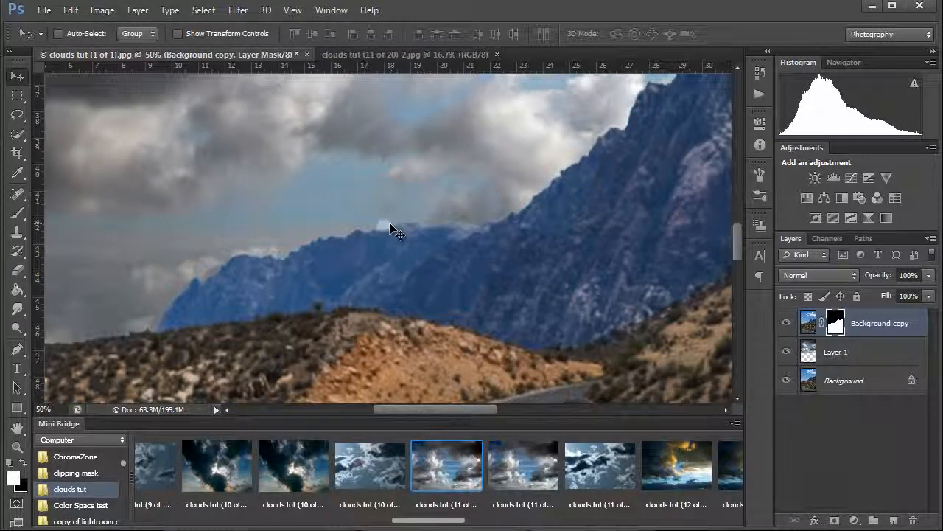
left_click_drag(349, 249, 535, 199)
mouse_move(297, 266)
left_mouse_down()
mouse_move(425, 242)
mouse_move(320, 271)
mouse_move(300, 263)
mouse_move(261, 281)
left_mouse_up()
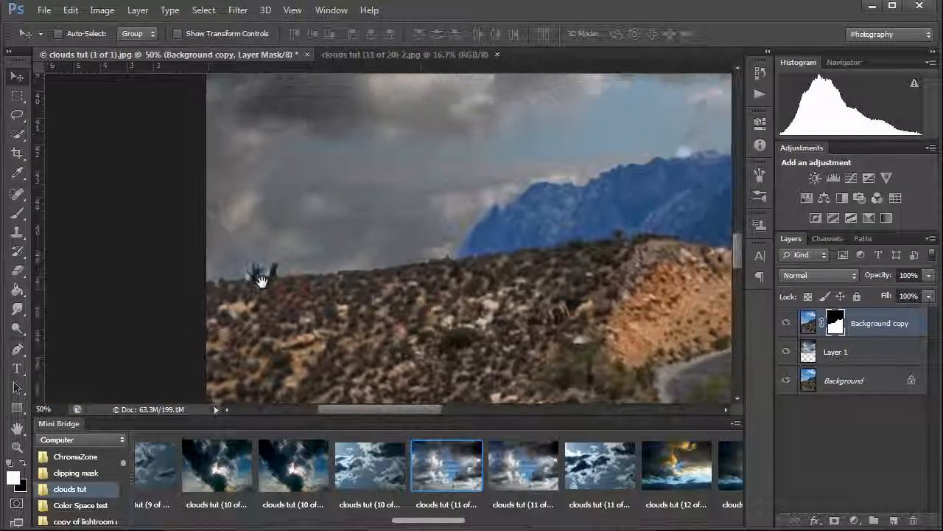
left_click_drag(385, 261, 352, 286)
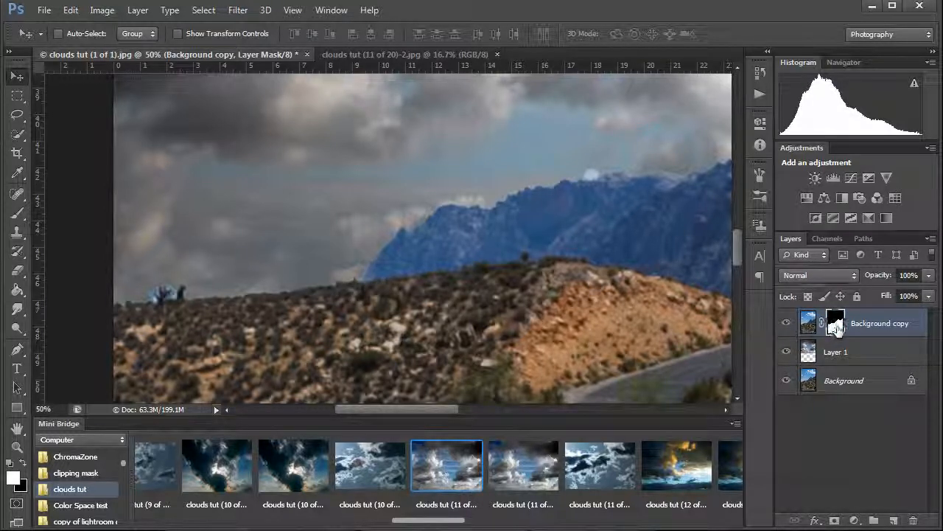
Check Background copy's mask as a red overlay, return to the normal view, and keep white as the foreground color
left_click(837, 327, "alt+shift")
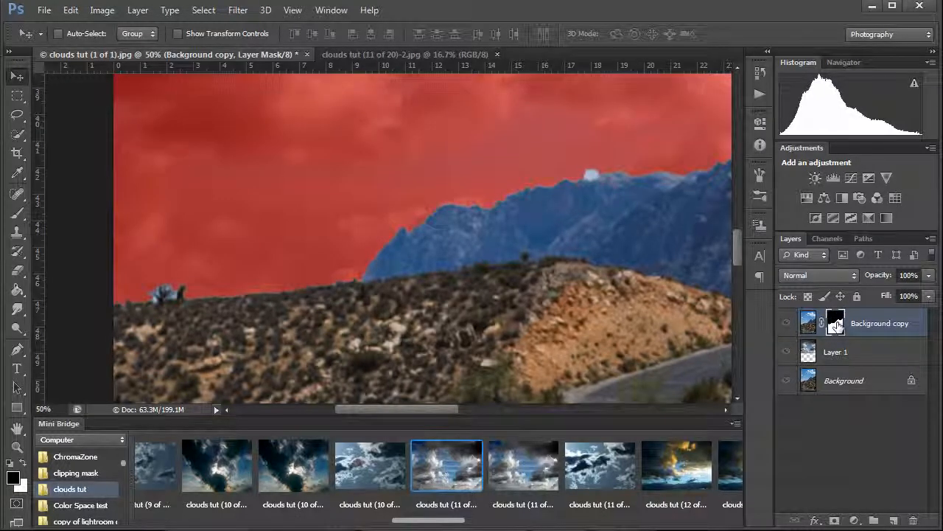
left_click(837, 327, "alt+shift")
key("x")
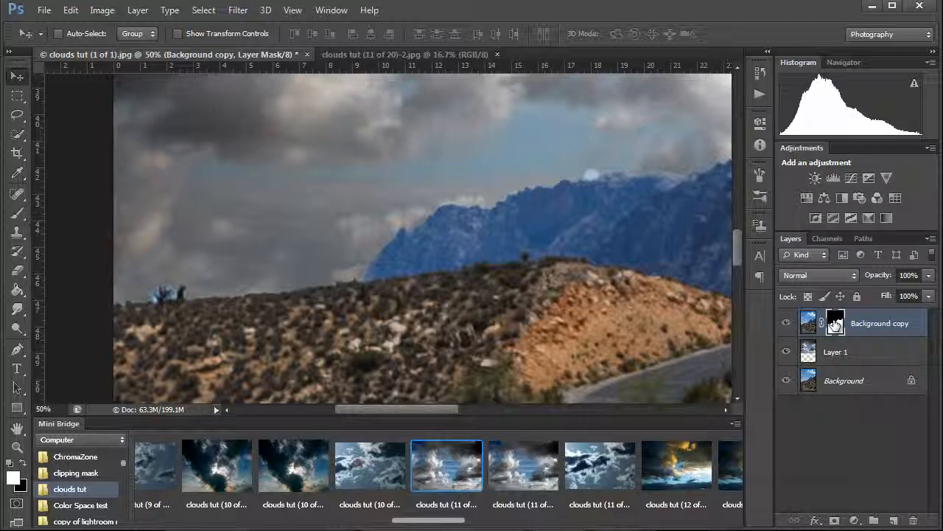
Load the sky selection from Background copy's mask and save it as a new channel named on1
left_click(838, 328, "ctrl")
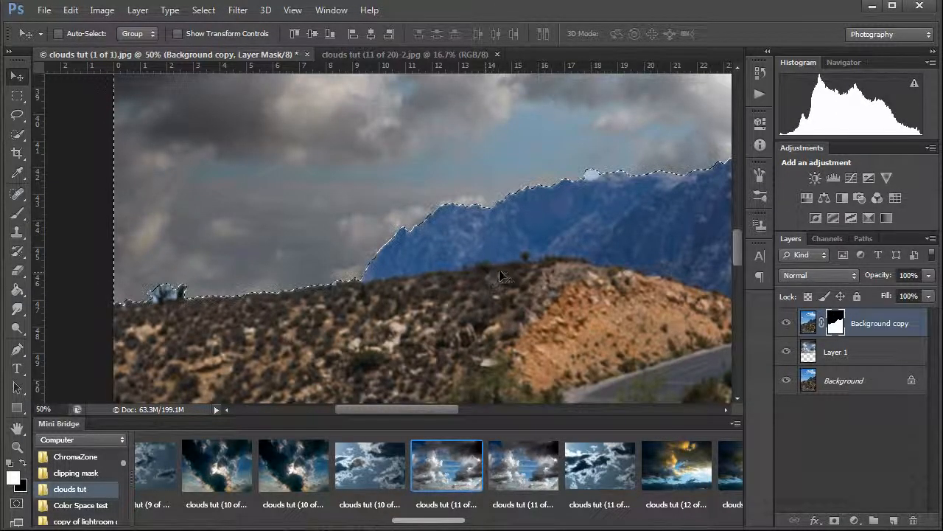
mouse_move(501, 168)
left_mouse_down()
mouse_move(497, 195)
mouse_move(343, 335)
mouse_move(352, 441)
mouse_move(512, 329)
mouse_move(497, 336)
left_mouse_up()
left_click(204, 10)
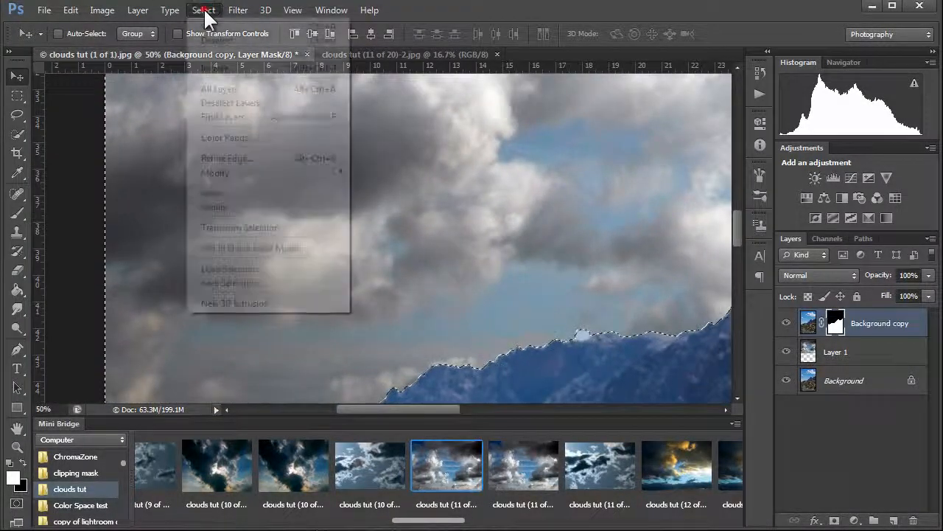
left_click(210, 281)
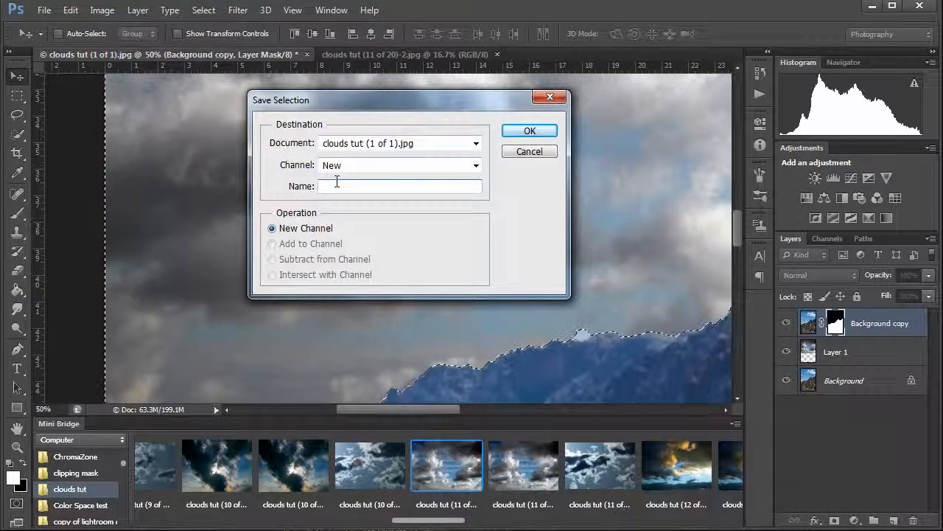
type("on1")
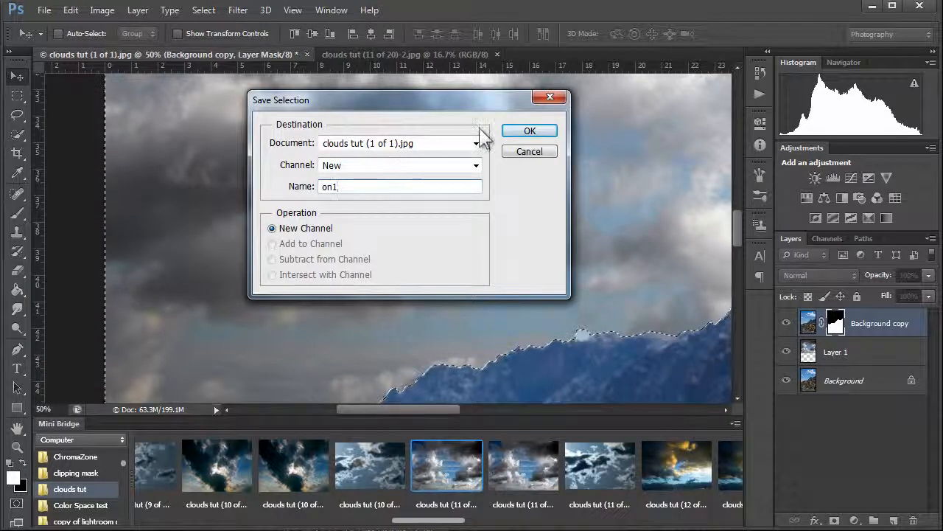
left_click(516, 131)
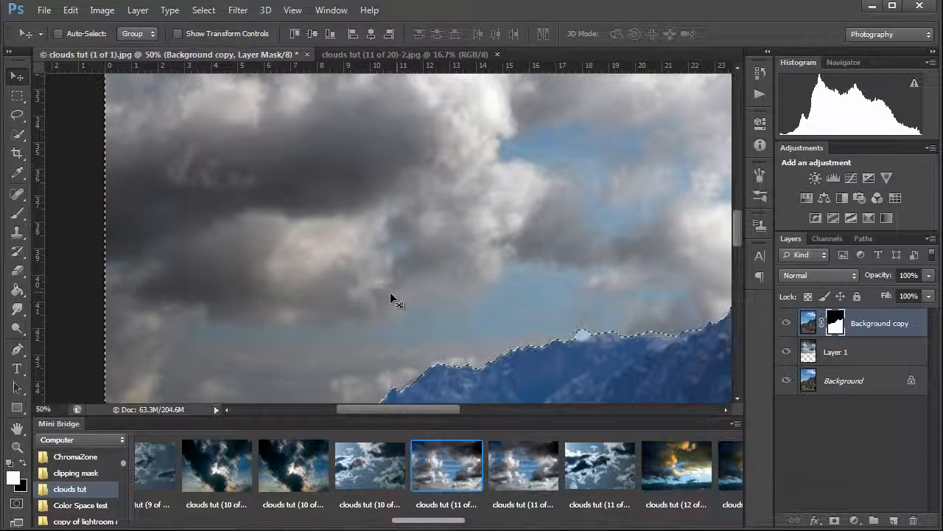
Add the leftover white cloud patch on the mountain ridge to the sky selection with the Quick Selection tool
left_click_drag(575, 344, 538, 227)
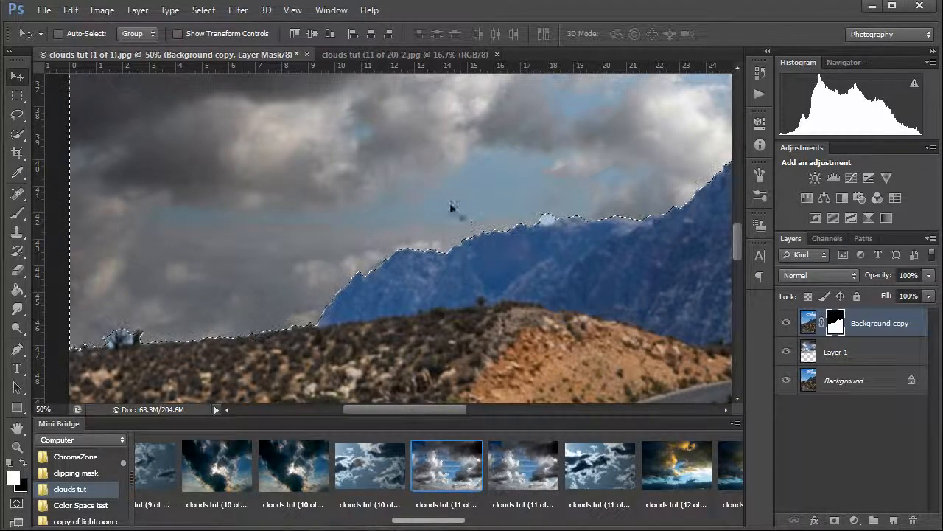
left_click(17, 134)
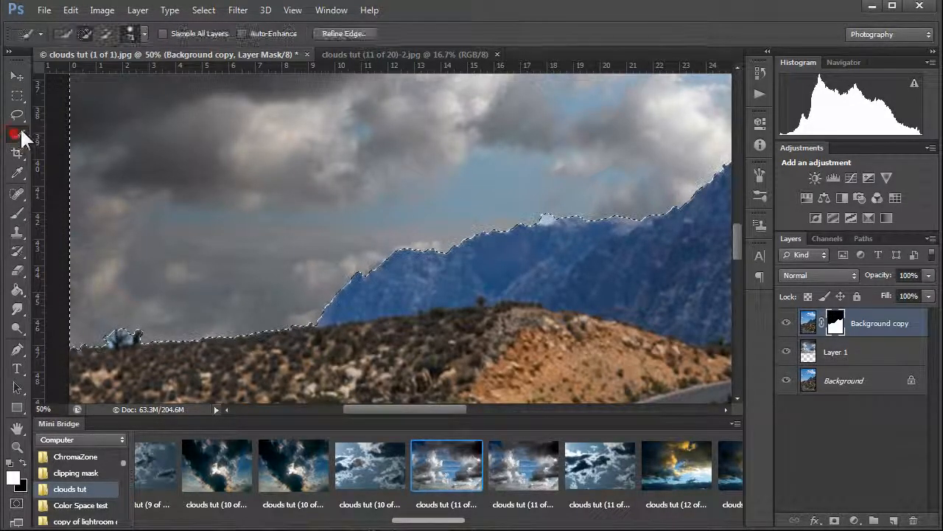
left_click(548, 203)
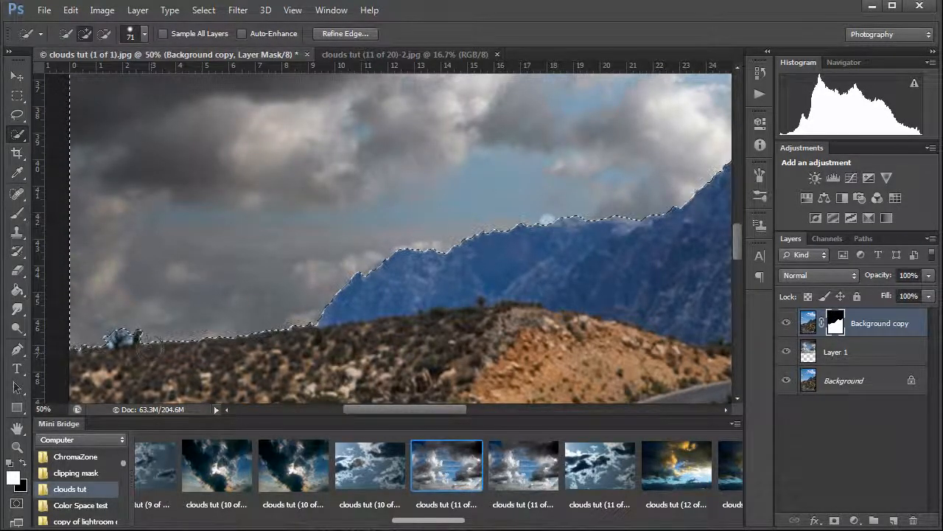
Refine the selection edge around the desert plants on the horizon using Smart Radius and the Refine Radius Tool, and output it as a selection
left_click(331, 33)
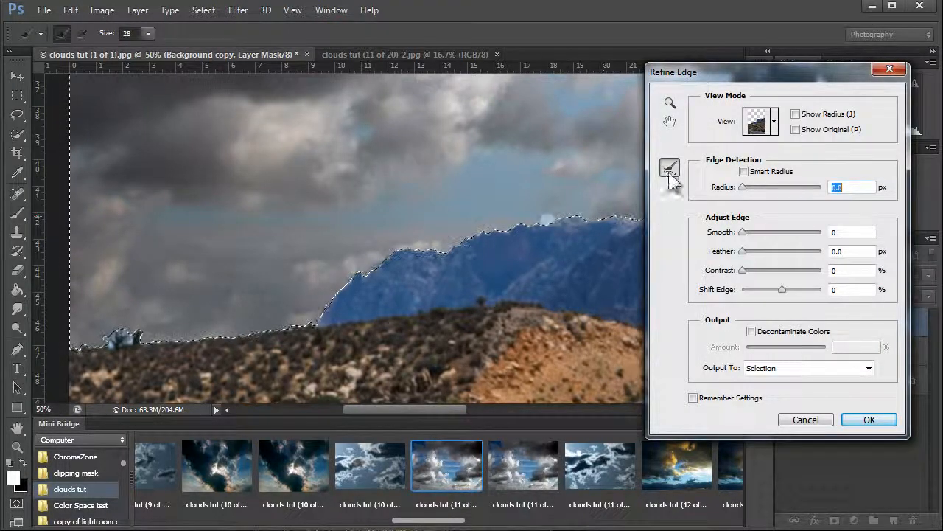
left_click(670, 169)
left_click(742, 171)
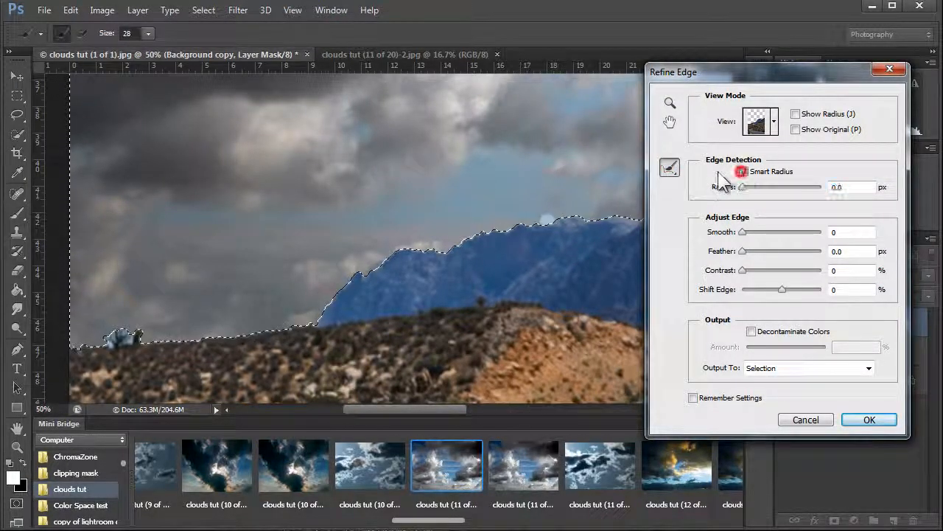
left_click(669, 169)
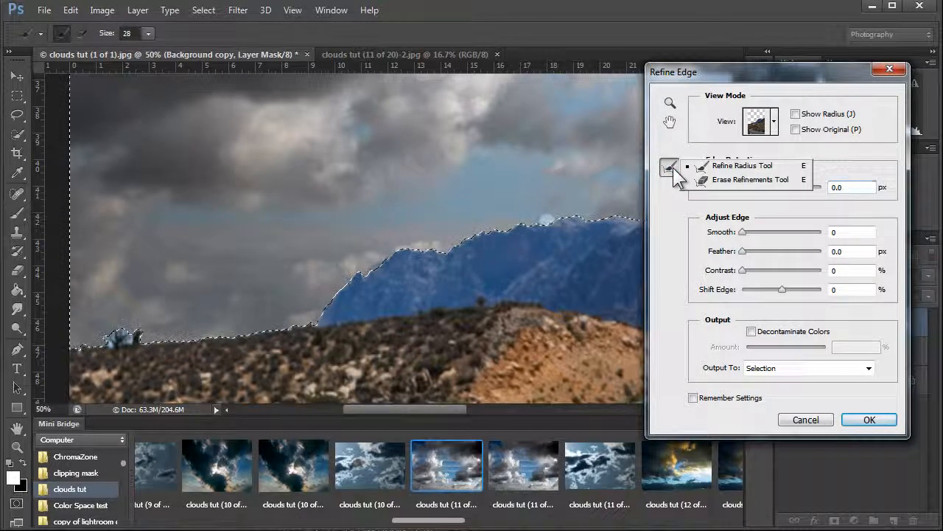
left_click(668, 169)
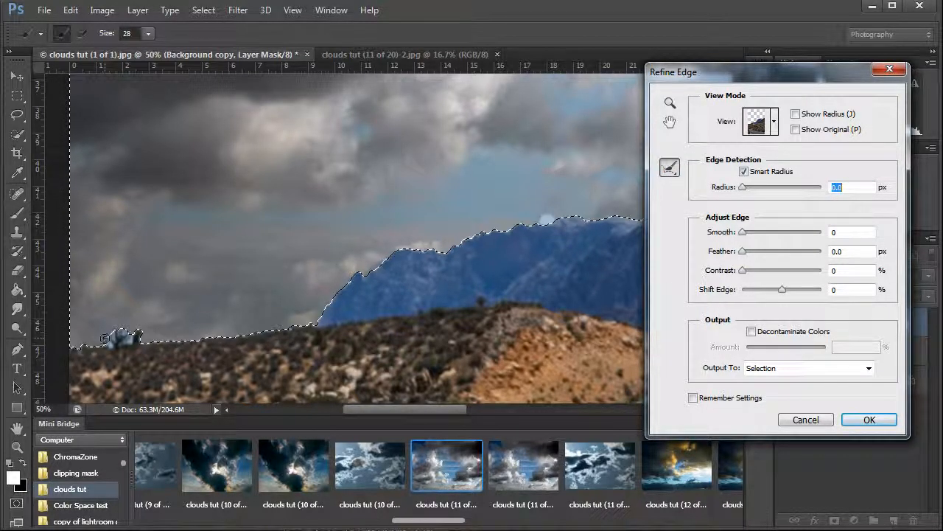
left_click_drag(105, 337, 118, 335)
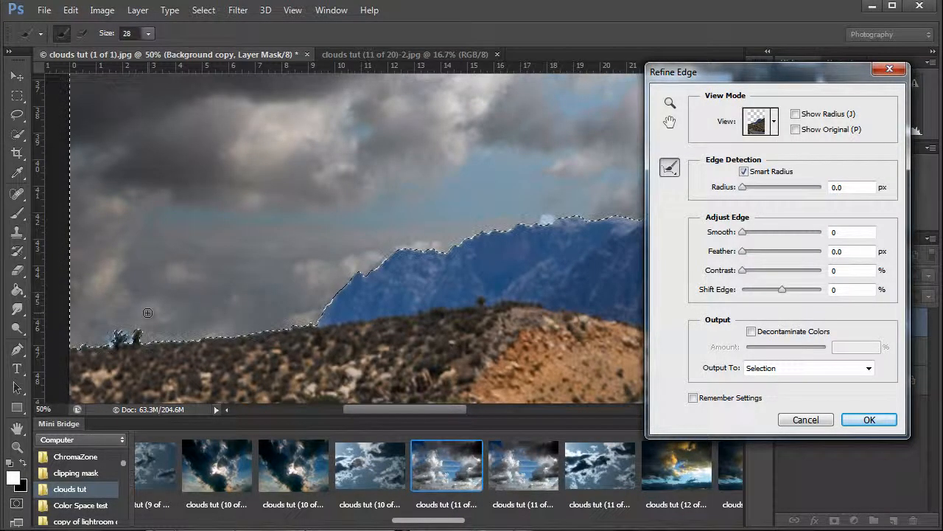
key("z")
left_click(121, 326)
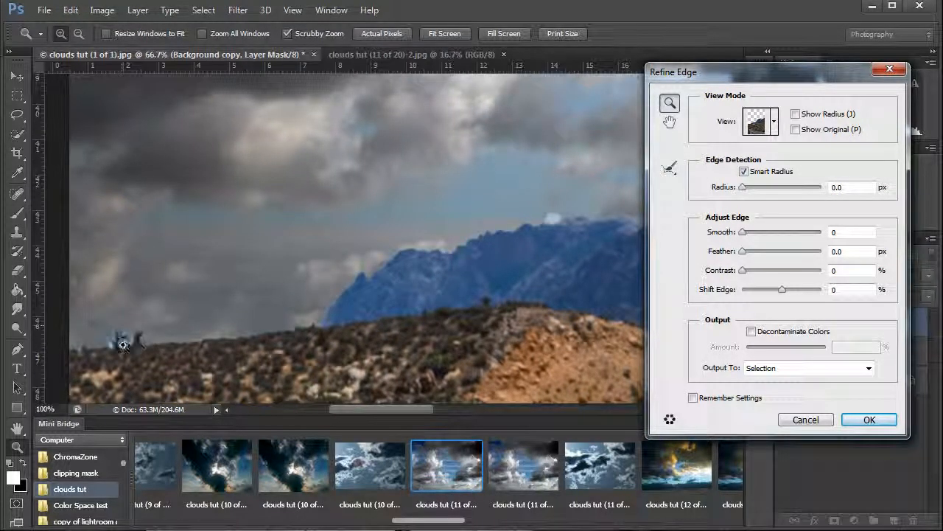
left_click(123, 345)
left_click_drag(232, 316, 327, 257)
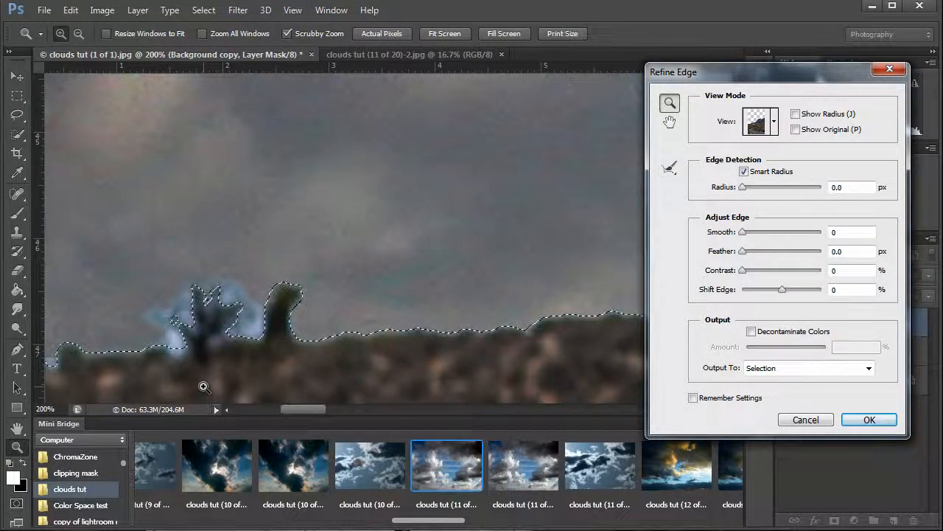
left_click(856, 420)
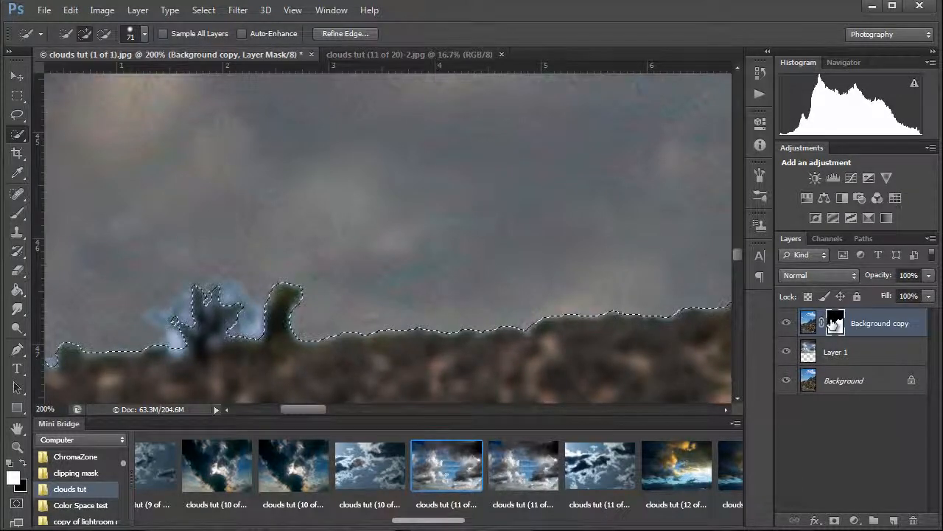
Paint black with a 73 px brush on Background copy's mask around the desert plants and along the horizon to the mountain's foot
left_click(17, 213)
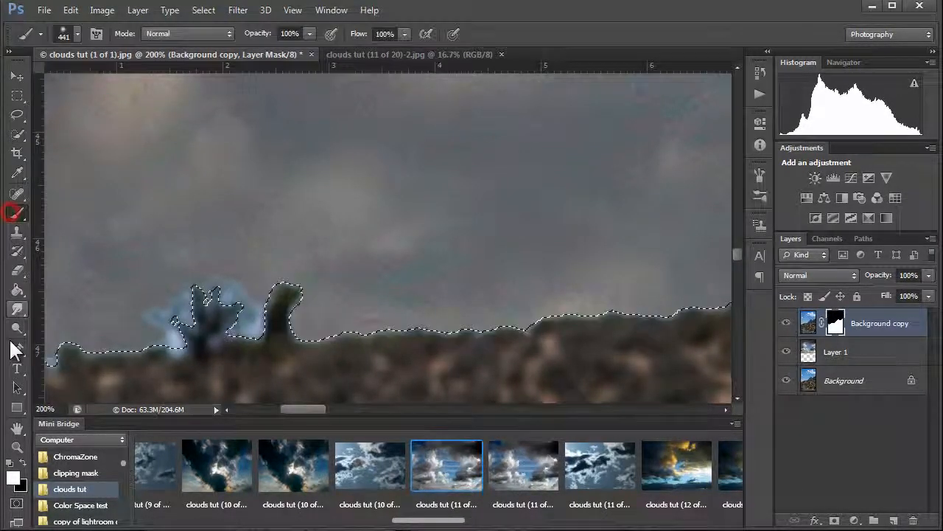
left_click(22, 460)
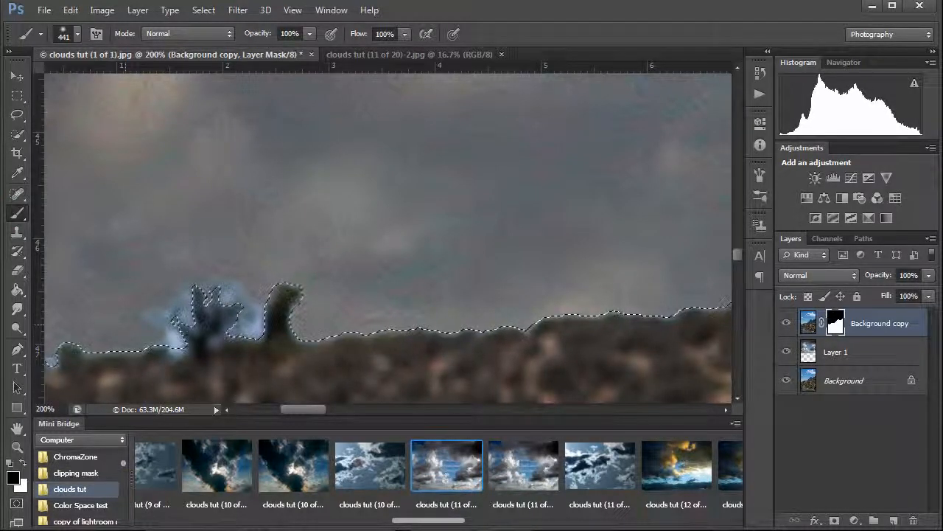
mouse_move(294, 207)
left_mouse_down()
mouse_move(70, 312)
mouse_move(41, 345)
left_mouse_up()
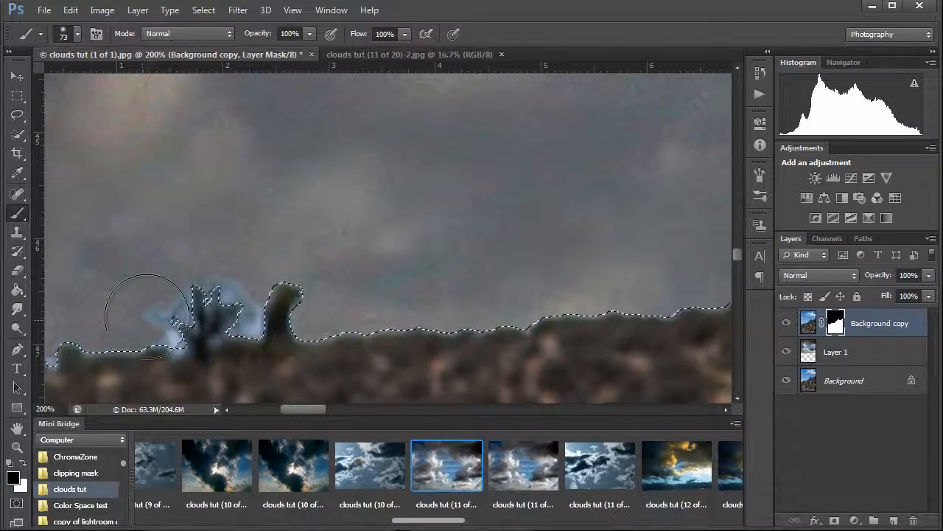
left_click_drag(148, 315, 161, 300)
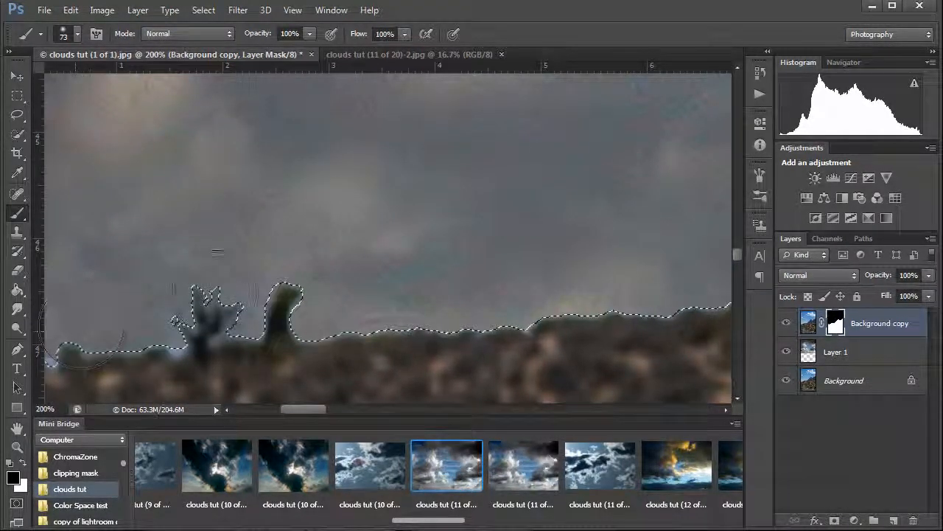
left_click_drag(379, 284, 325, 316)
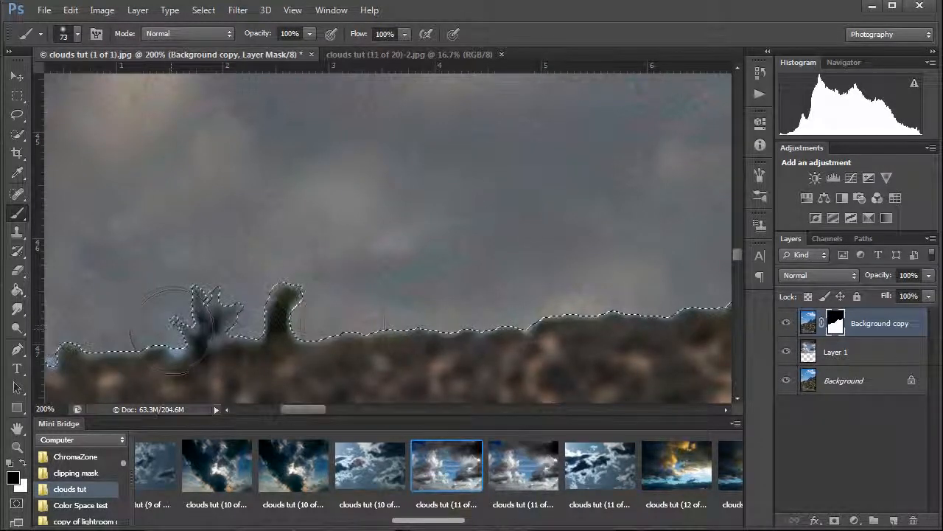
left_click_drag(393, 315, 204, 341)
mouse_move(685, 308)
left_mouse_down()
mouse_move(53, 337)
mouse_move(189, 364)
mouse_move(196, 380)
left_mouse_up()
left_click_drag(234, 316, 173, 348)
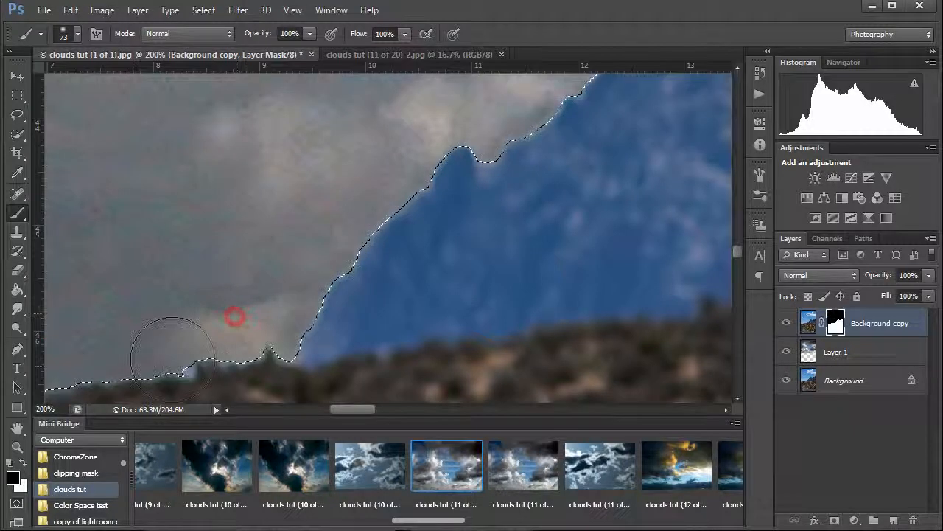
Continue painting black on the mask inside the sky selection, up the mountain slope and along the ridge
left_click_drag(240, 280, 100, 516)
left_click_drag(313, 309, 97, 292)
left_click_drag(347, 291, 183, 400)
left_click_drag(339, 337, 229, 339)
mouse_move(501, 230)
left_mouse_down()
mouse_move(427, 292)
mouse_move(316, 318)
left_mouse_up()
left_click_drag(386, 288, 334, 366)
left_click_drag(415, 288, 437, 333)
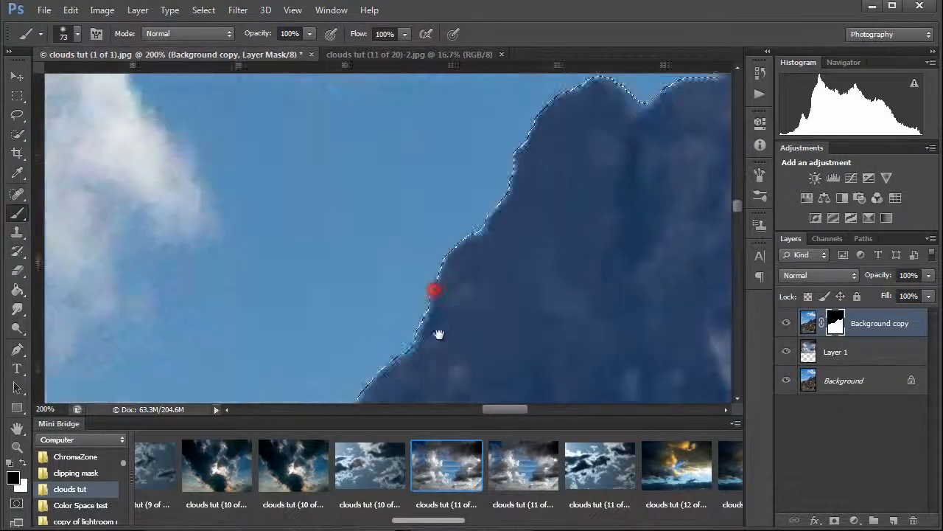
left_click_drag(497, 293, 376, 339)
left_click_drag(482, 339, 446, 349)
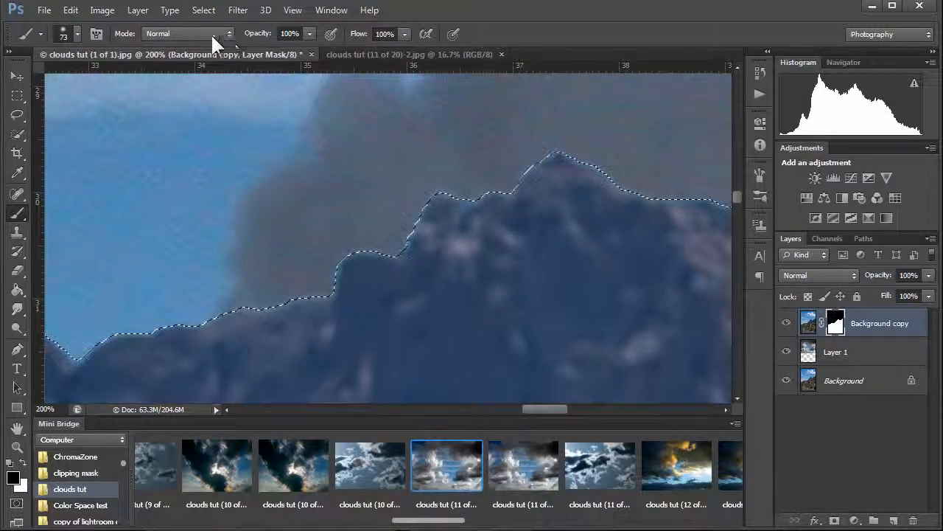
Refine the selection edge with Shift Edge +51%, Feather 1.7 px and Contrast 16%, output as a selection
left_click(19, 136)
left_click(352, 33)
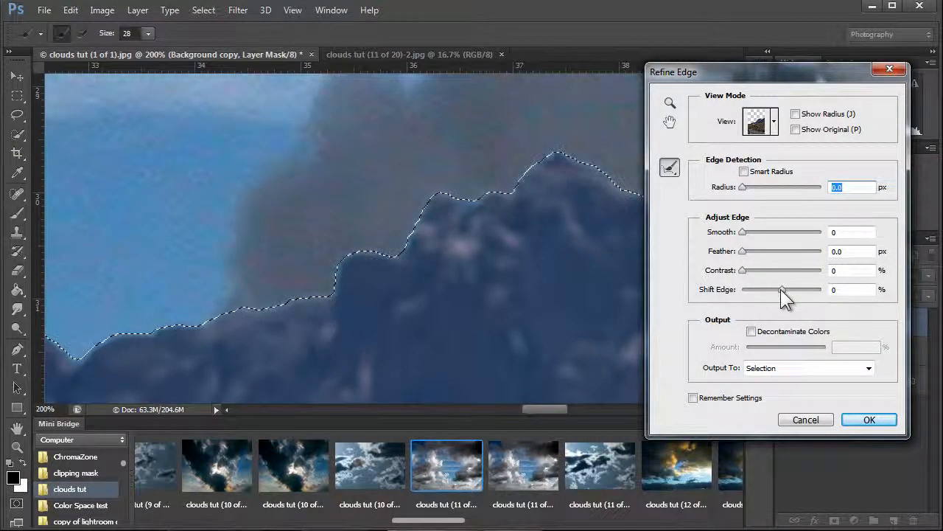
left_click_drag(781, 290, 798, 290)
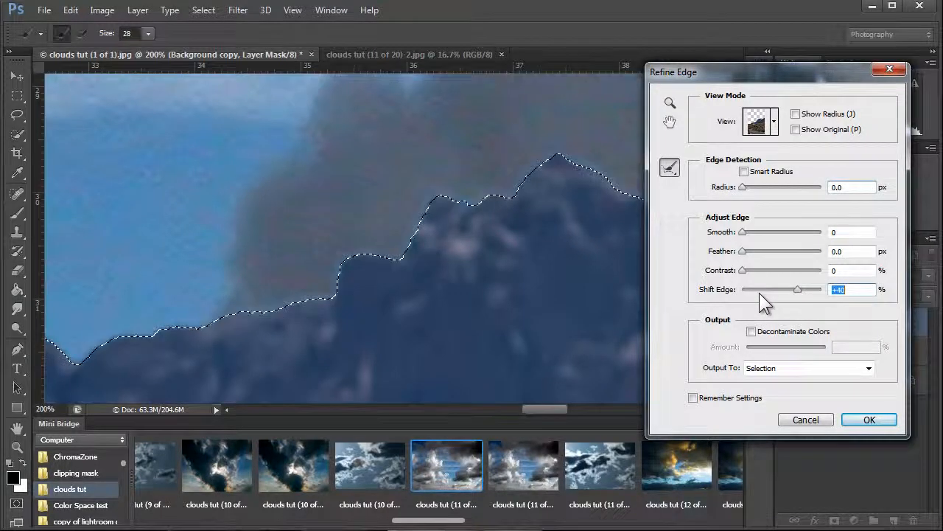
left_click_drag(790, 291, 802, 290)
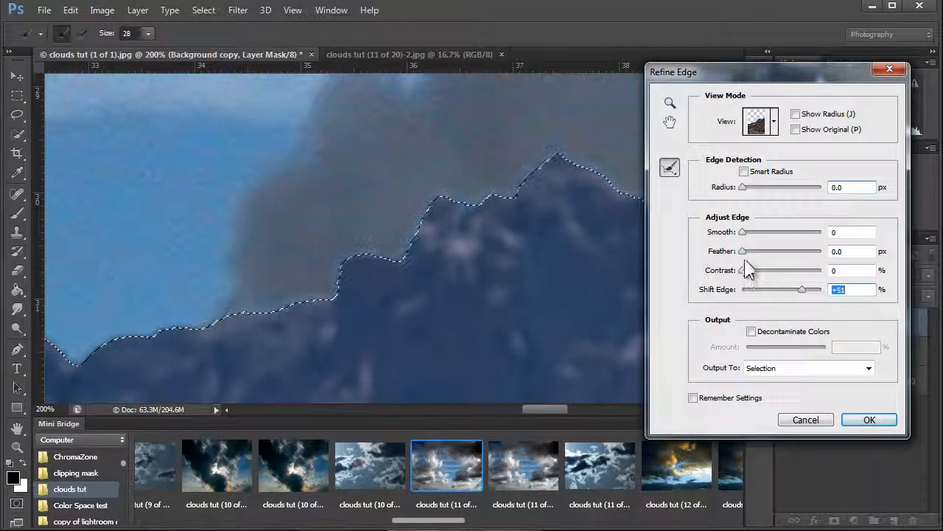
left_click_drag(743, 252, 750, 252)
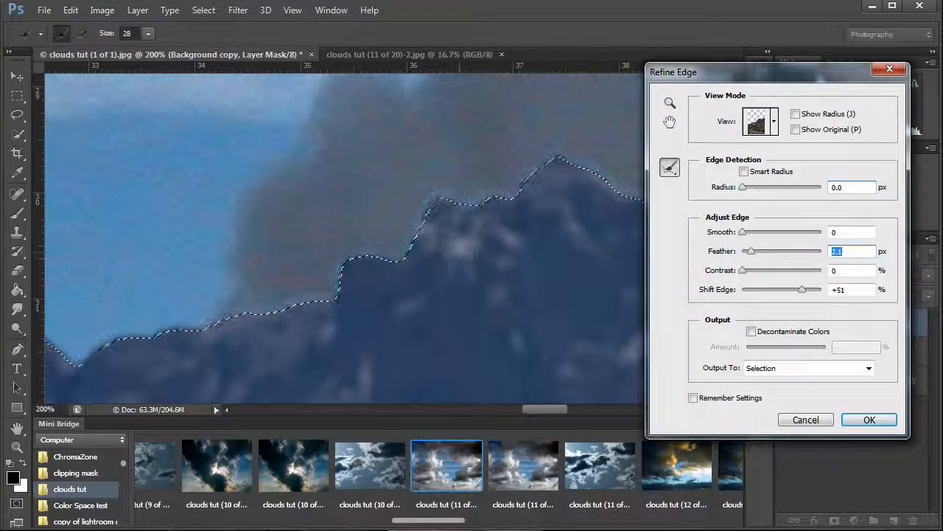
left_click_drag(751, 251, 757, 270)
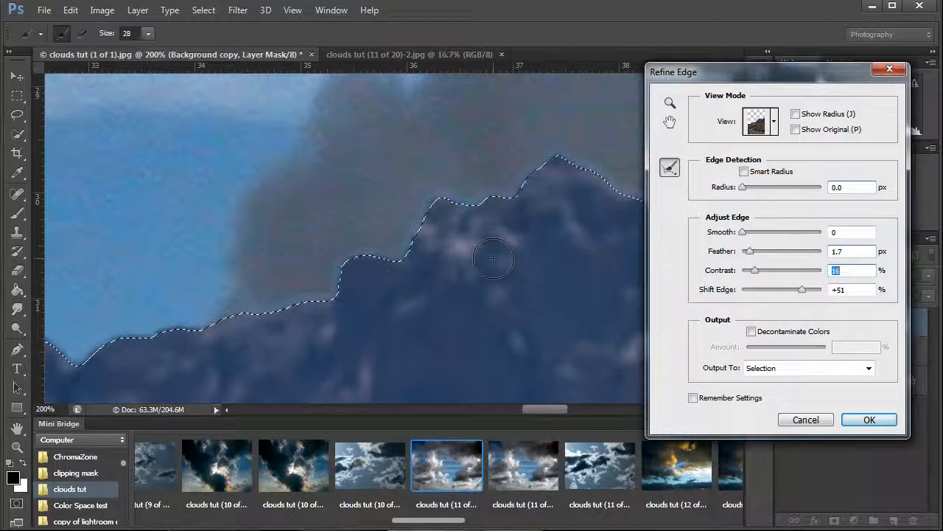
left_click(865, 419)
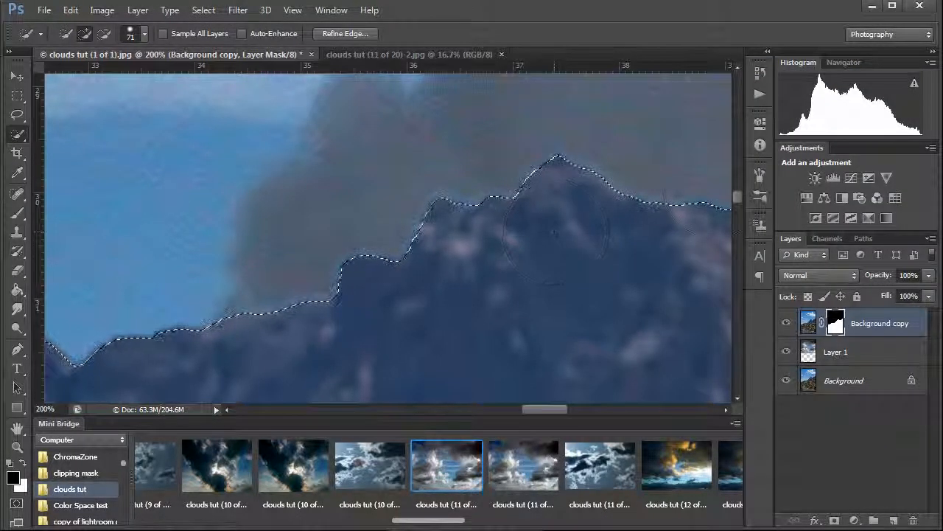
left_click_drag(650, 212, 502, 221)
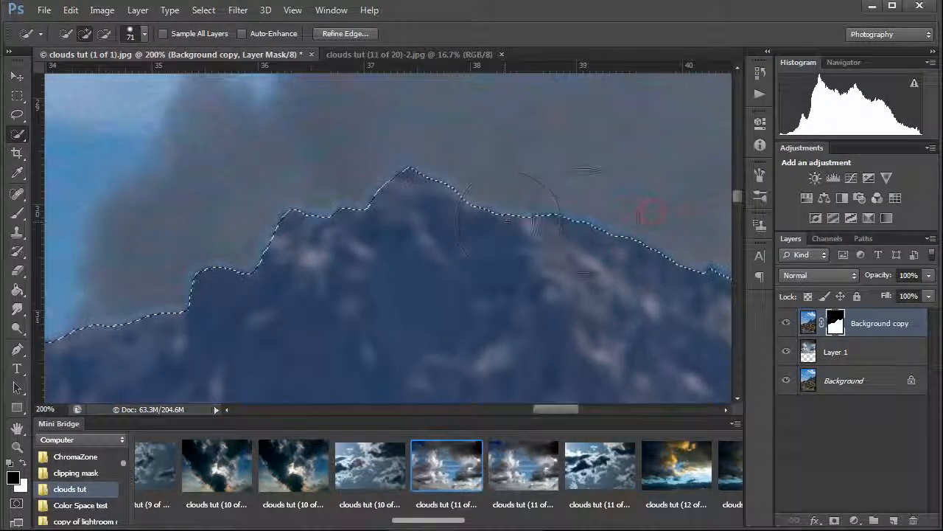
left_click_drag(592, 222, 558, 217)
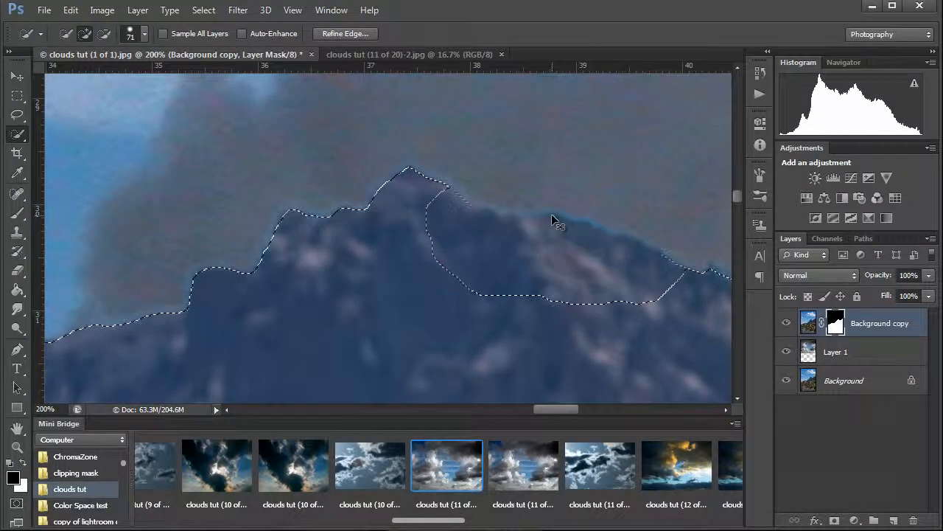
key("ctrl+z")
Paint black with the 73 px brush on Background copy's mask inside the sky selection, across the mountain summit and down its far slope
left_click(20, 213)
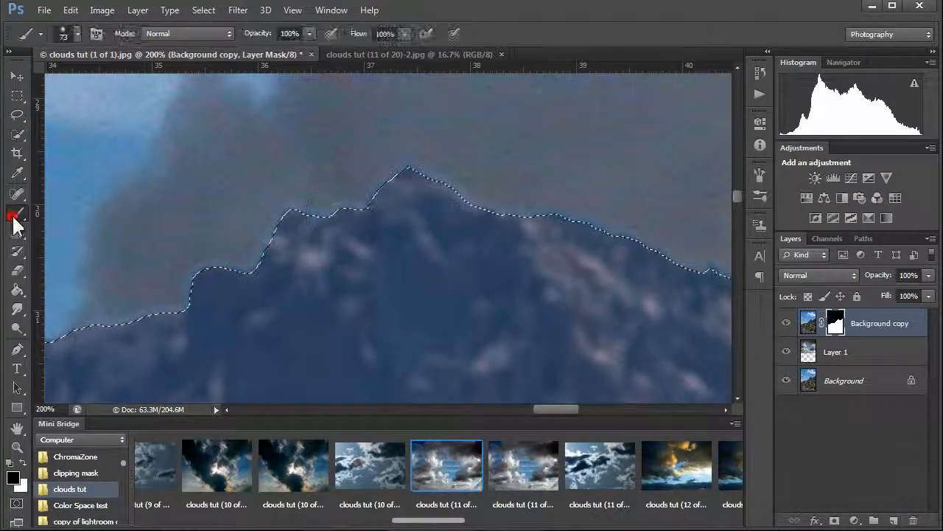
mouse_move(530, 202)
left_mouse_down()
mouse_move(450, 181)
mouse_move(390, 185)
mouse_move(259, 233)
left_mouse_up()
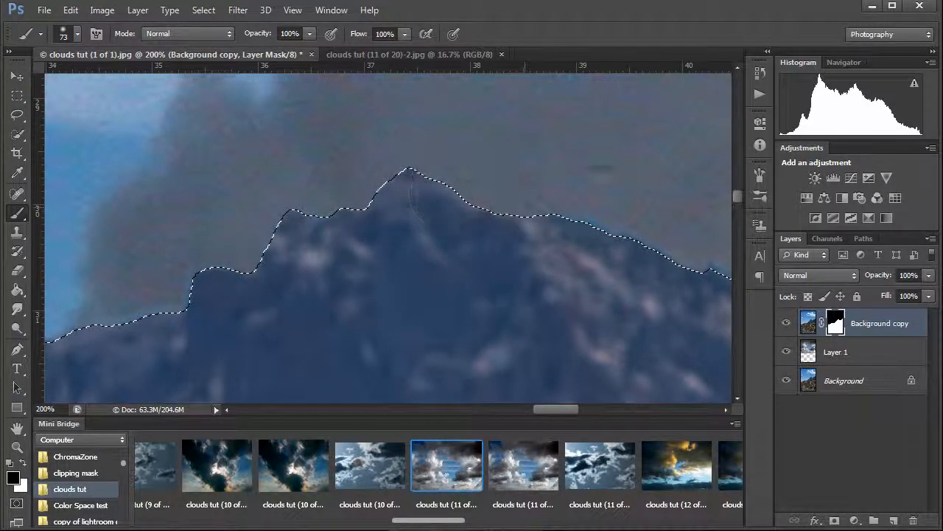
left_click_drag(614, 225, 359, 226)
mouse_move(312, 192)
left_mouse_down()
mouse_move(495, 274)
mouse_move(586, 283)
left_mouse_up()
mouse_move(588, 284)
left_mouse_down()
mouse_move(411, 282)
mouse_move(640, 359)
left_mouse_up()
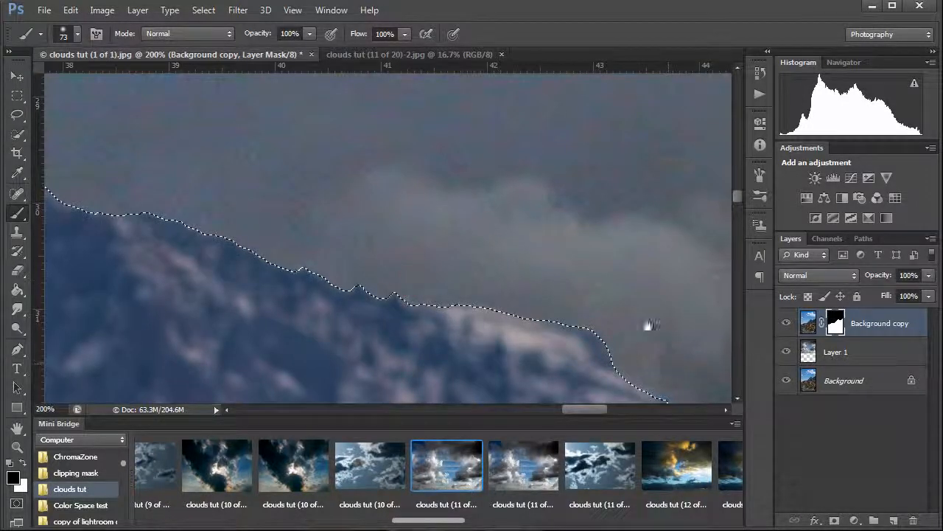
left_click_drag(612, 275, 483, 173)
mouse_move(430, 185)
left_mouse_down()
mouse_move(519, 278)
mouse_move(606, 331)
mouse_move(505, 321)
left_mouse_up()
mouse_move(522, 318)
left_mouse_down()
mouse_move(554, 339)
mouse_move(628, 308)
mouse_move(473, 306)
left_mouse_up()
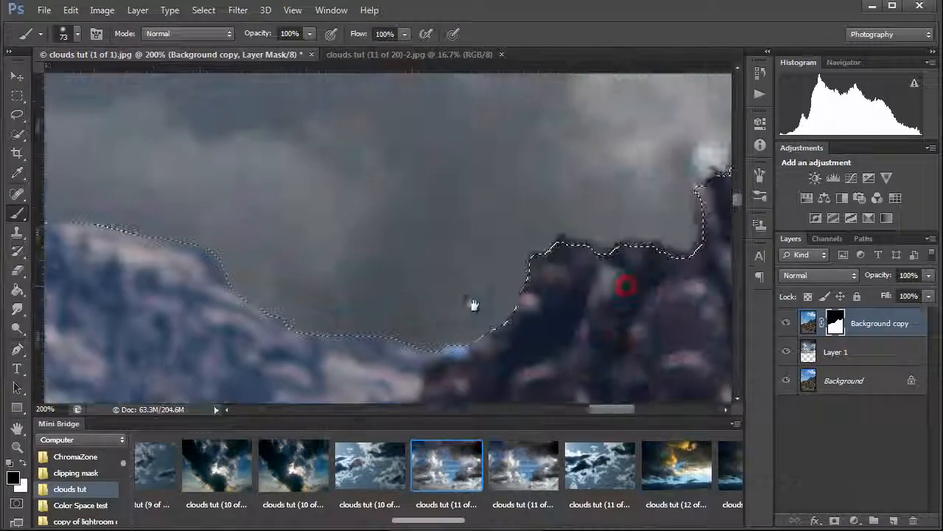
Continue painting black on the mask through the notch between the mountains and up the dark rocky slope's edge
left_click_drag(516, 271, 525, 259)
left_click_drag(642, 196, 541, 257)
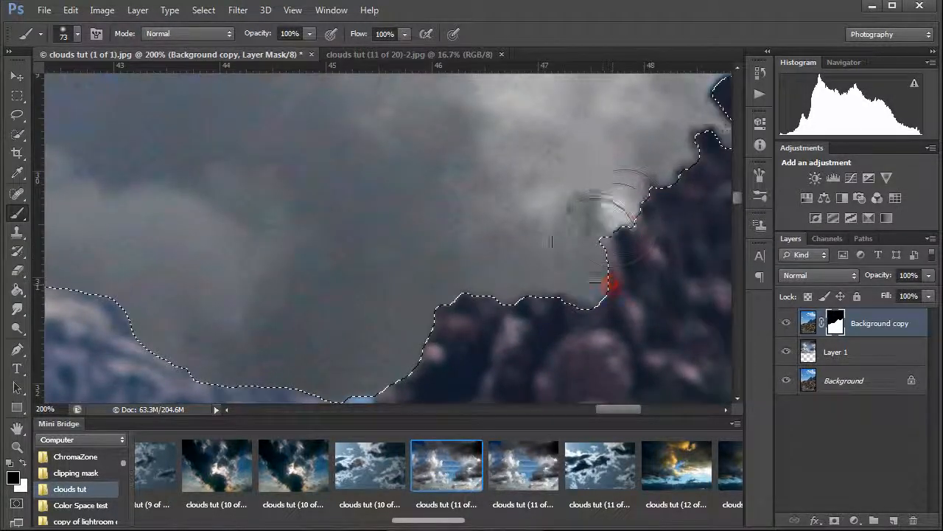
left_click_drag(531, 293, 478, 337)
left_click_drag(494, 302, 652, 174)
left_click_drag(592, 232, 463, 264)
left_click_drag(517, 227, 590, 200)
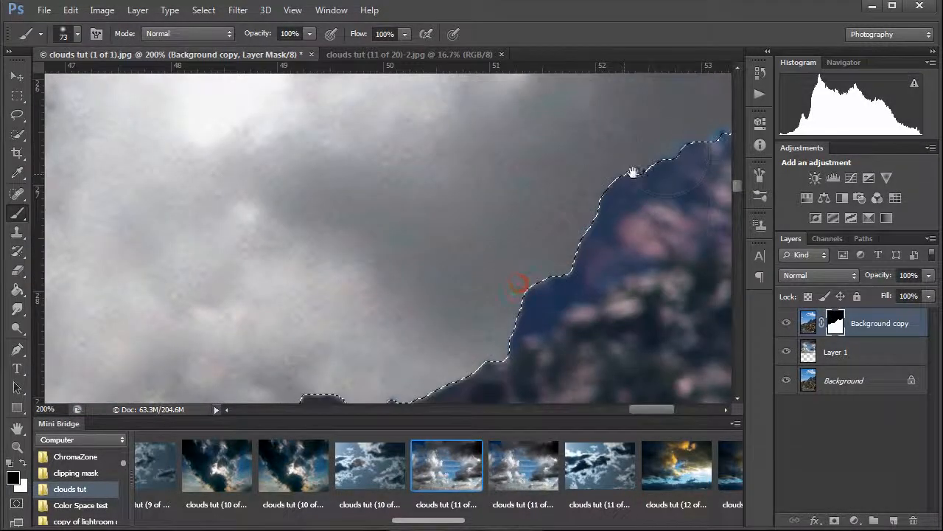
left_click_drag(649, 161, 553, 314)
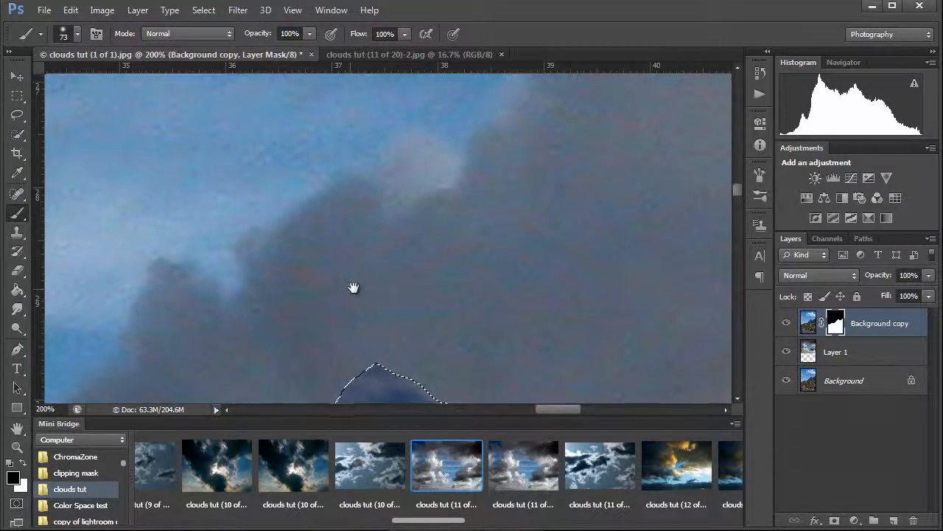
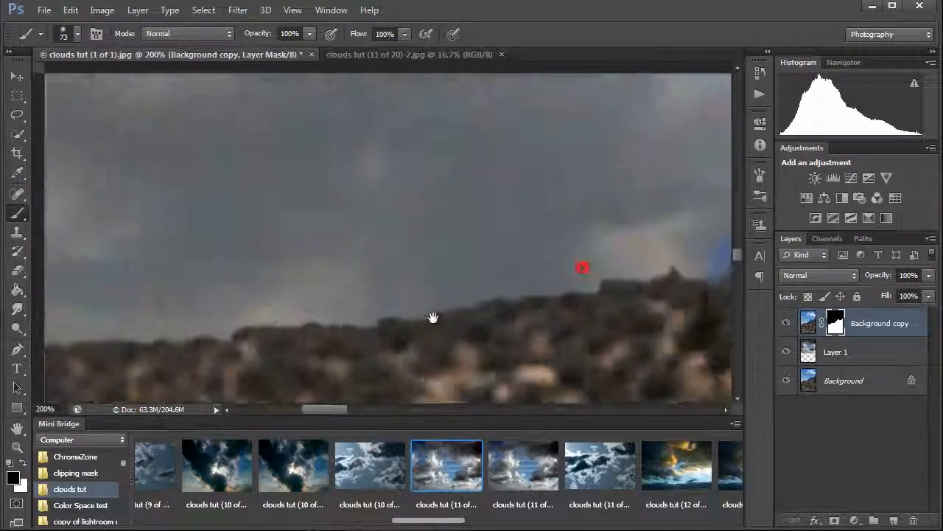
Inspect the masked edge at 200% along the horizon and up the blue mountain's ridge for leftover fringing
left_click_drag(433, 317, 361, 340)
left_click_drag(549, 272, 410, 254)
left_click_drag(482, 249, 372, 317)
left_click_drag(513, 209, 369, 258)
left_click_drag(566, 227, 347, 249)
left_click_drag(524, 217, 402, 258)
left_click_drag(501, 232, 298, 350)
left_click_drag(538, 303, 347, 308)
left_click_drag(486, 251, 351, 304)
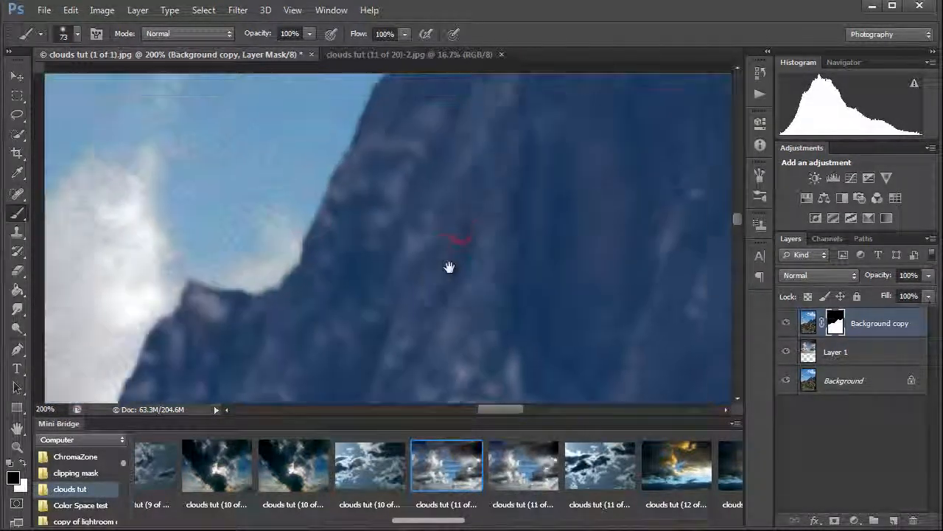
left_click_drag(453, 267, 365, 354)
left_click_drag(463, 267, 481, 344)
left_click_drag(531, 263, 424, 361)
left_click_drag(531, 263, 431, 288)
mouse_move(368, 304)
left_mouse_down()
mouse_move(452, 261)
mouse_move(491, 214)
mouse_move(531, 235)
left_mouse_up()
Review the whole composite at 12.5%, from the road up to the new cloudy sky
key("z")
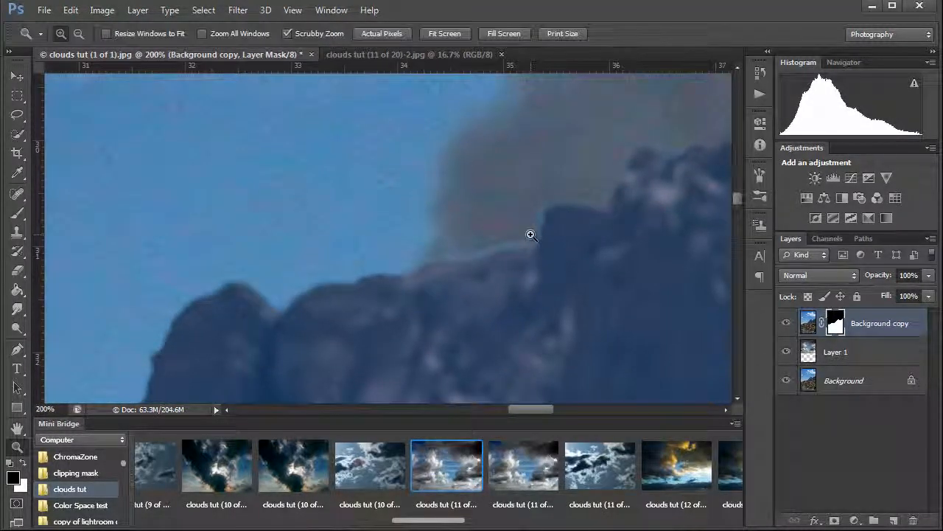
left_click(499, 238, "alt")
left_click(499, 238, "alt")
left_click(499, 238, "alt")
left_click(499, 238, "alt")
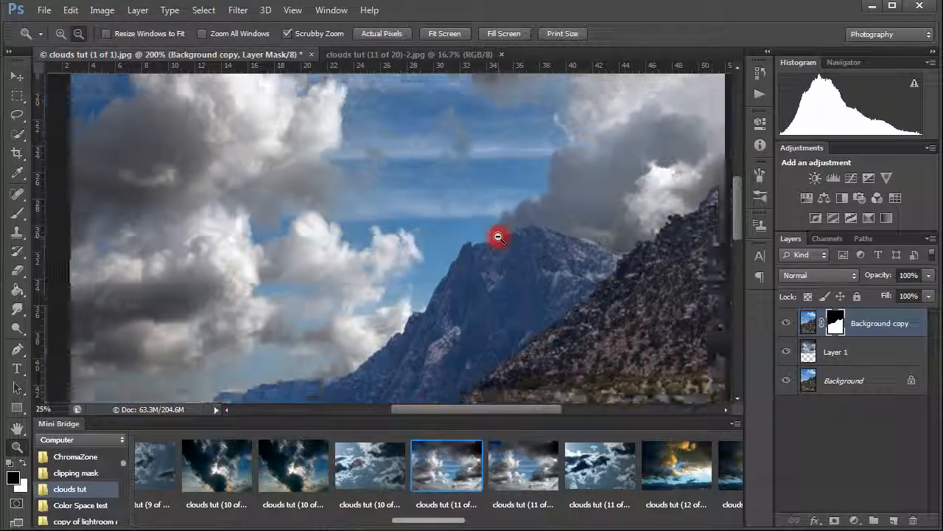
left_click(499, 237, "alt")
left_click(499, 238, "alt")
left_click_drag(491, 267, 400, 214)
key("b")
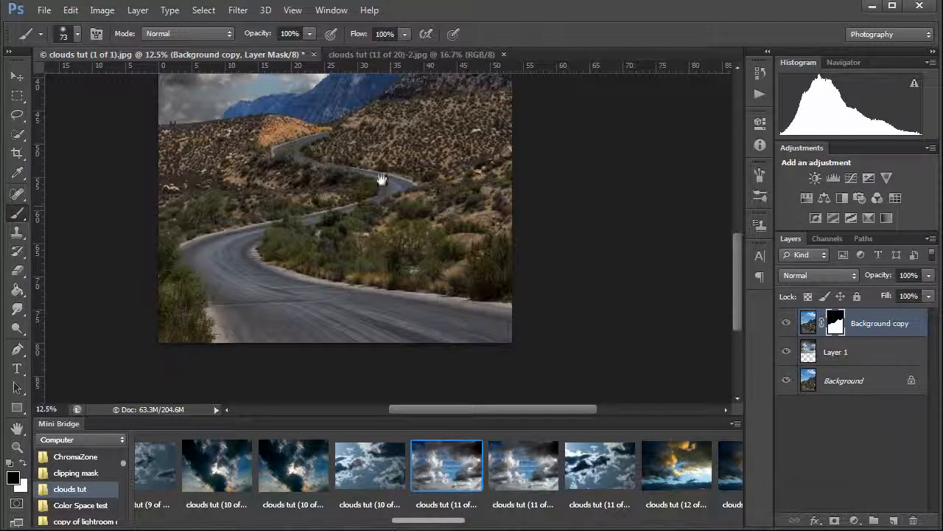
mouse_move(381, 182)
left_mouse_down()
mouse_move(375, 232)
mouse_move(396, 310)
left_mouse_up()
mouse_move(375, 222)
left_mouse_down()
mouse_move(377, 243)
mouse_move(394, 204)
mouse_move(427, 194)
left_mouse_up()
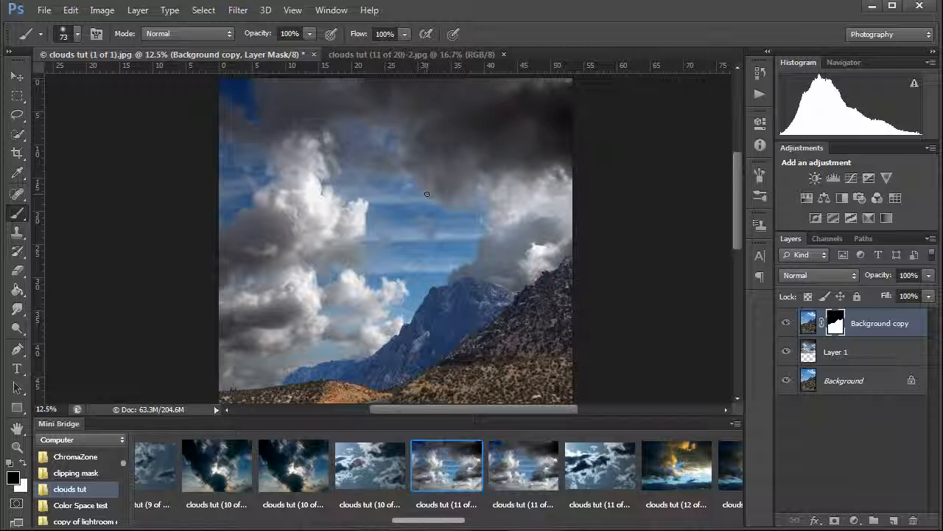
Delete the masked Background copy layer and hide the clouds on Layer 1
left_click(808, 322)
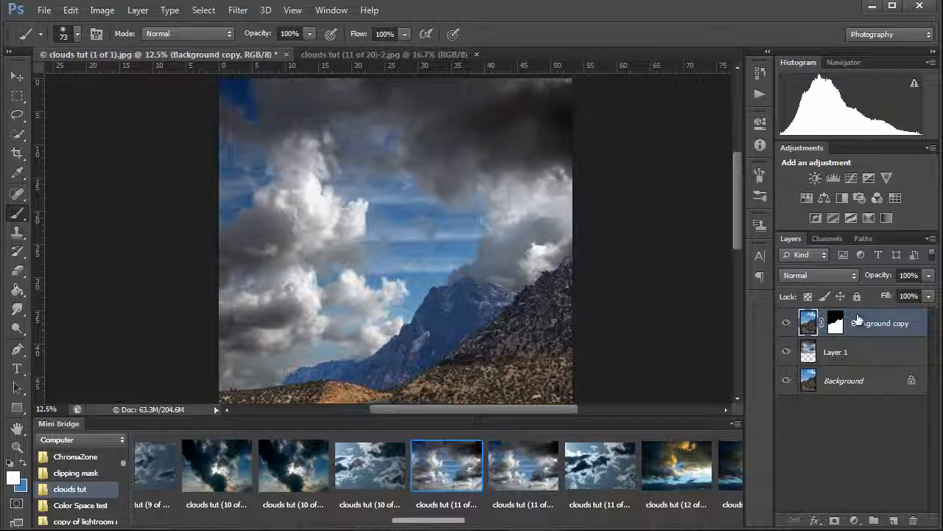
key("Delete")
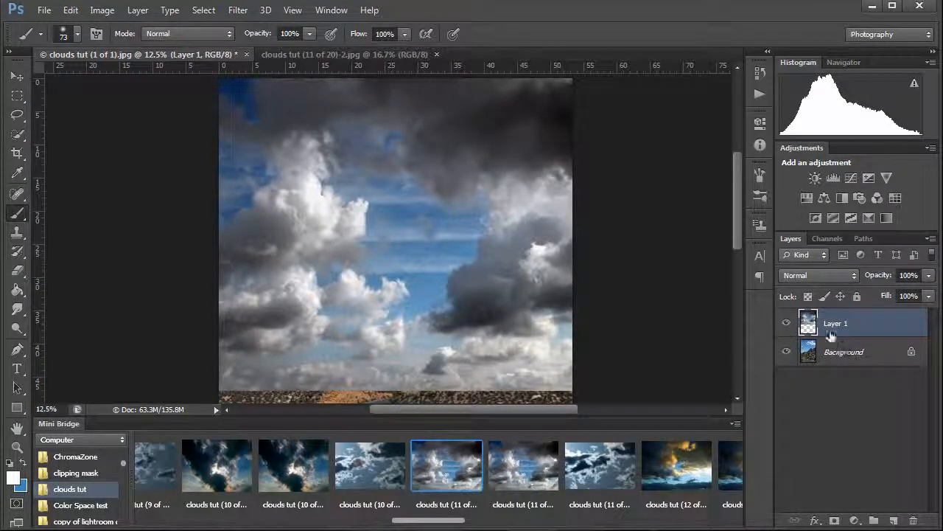
left_click(786, 323)
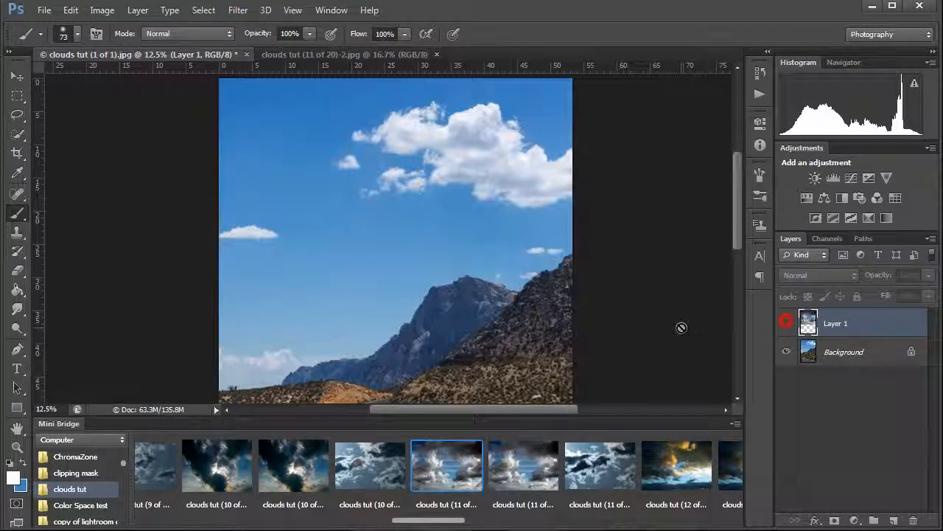
Start a Color Range selection on the Background layer and sample the deep blue of the upper sky, with Invert on and Fuzziness 40
left_click(844, 351)
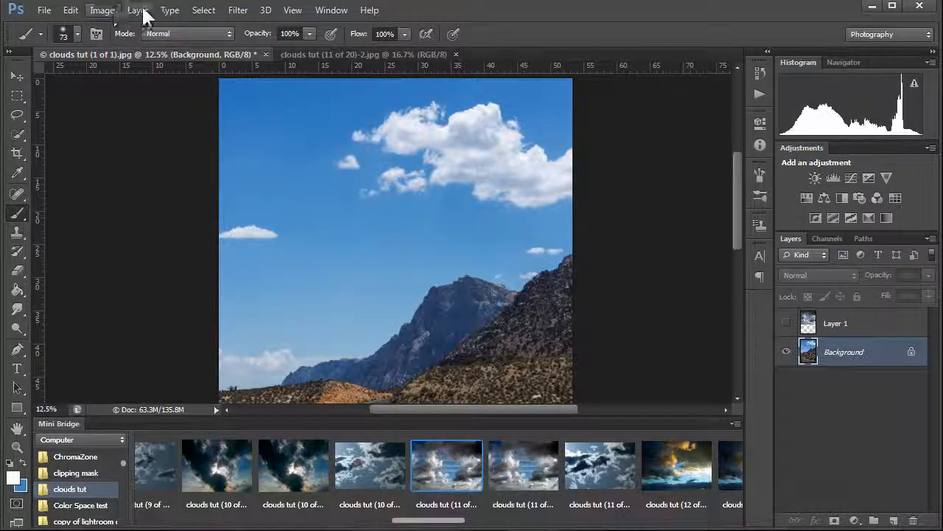
left_click(110, 8)
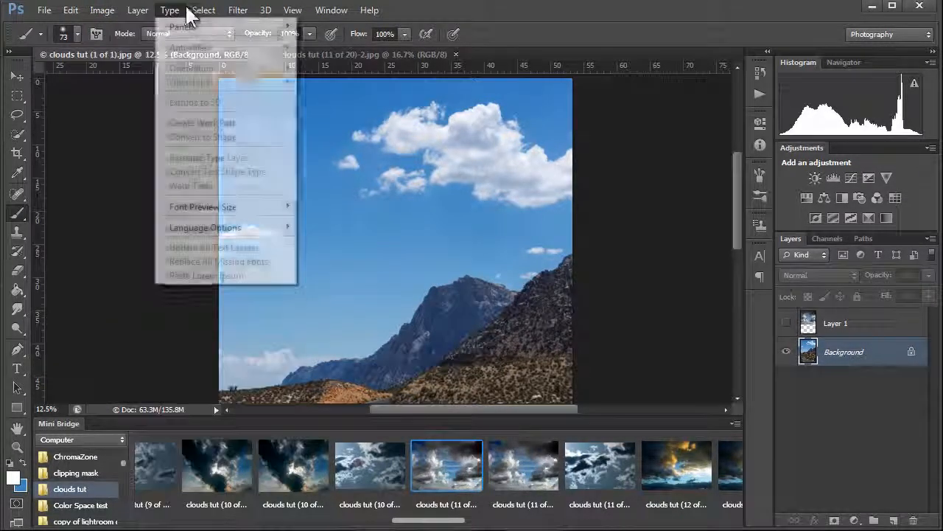
mouse_move(205, 12)
left_click(221, 138)
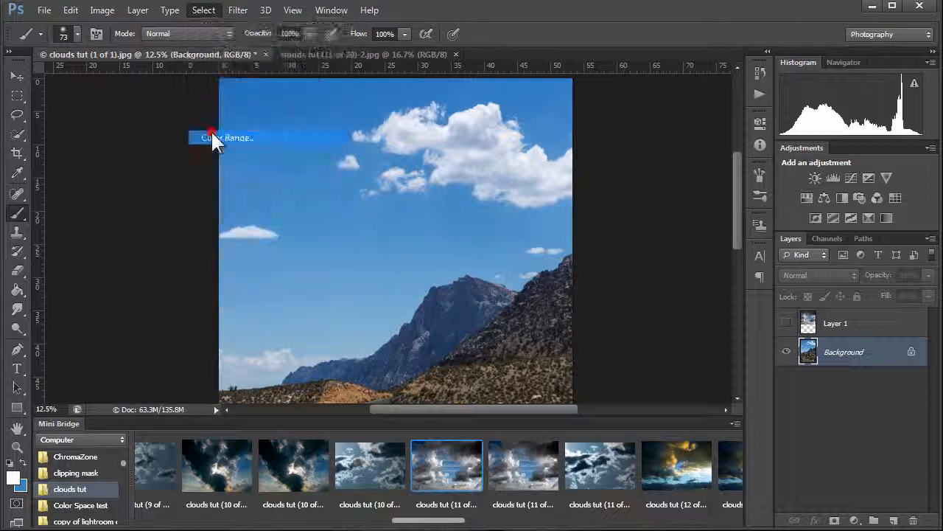
left_click_drag(730, 25, 683, 67)
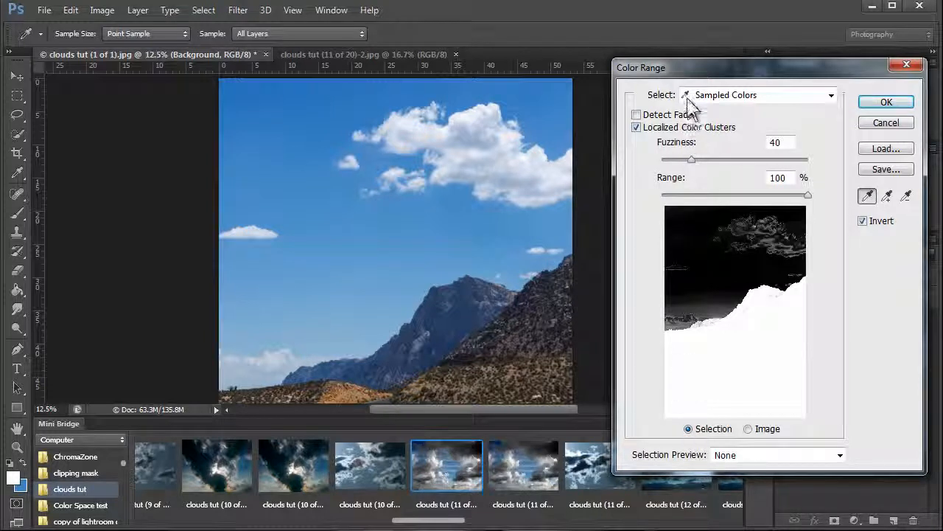
left_click(312, 124)
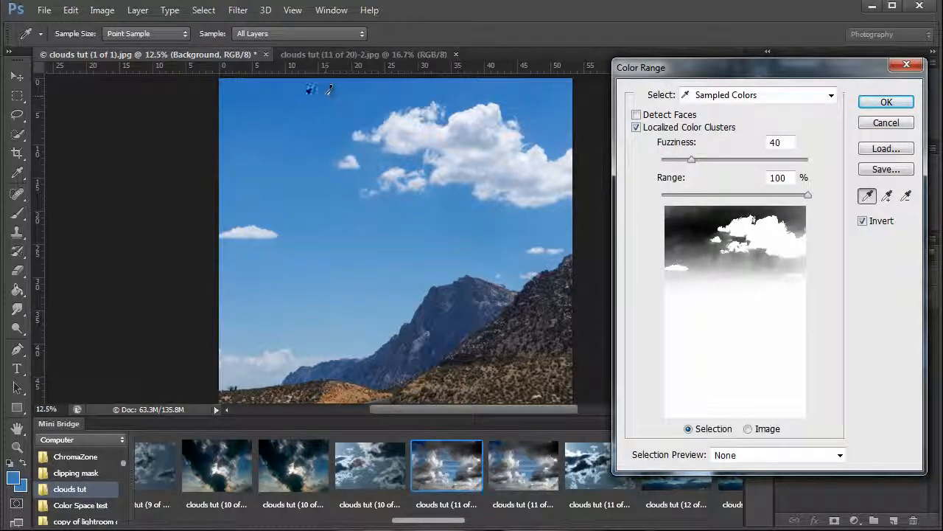
left_click(300, 99)
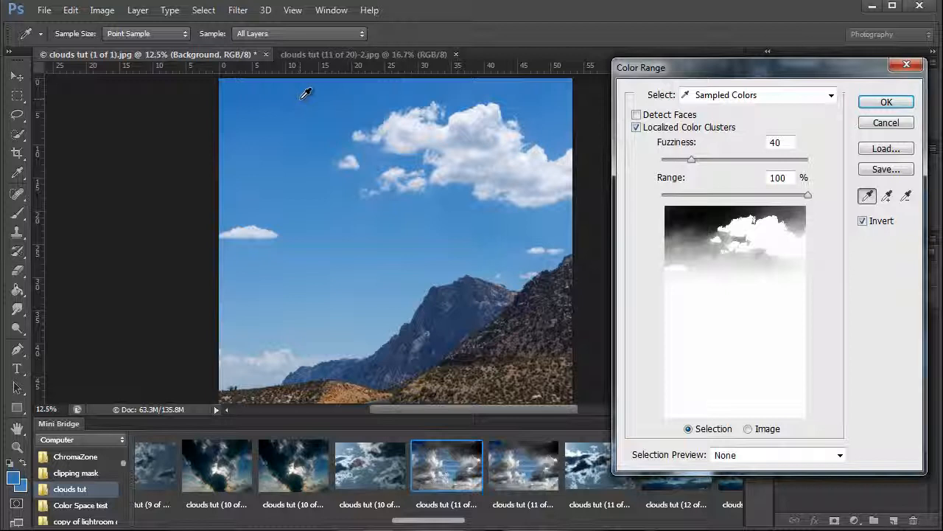
left_click(252, 87)
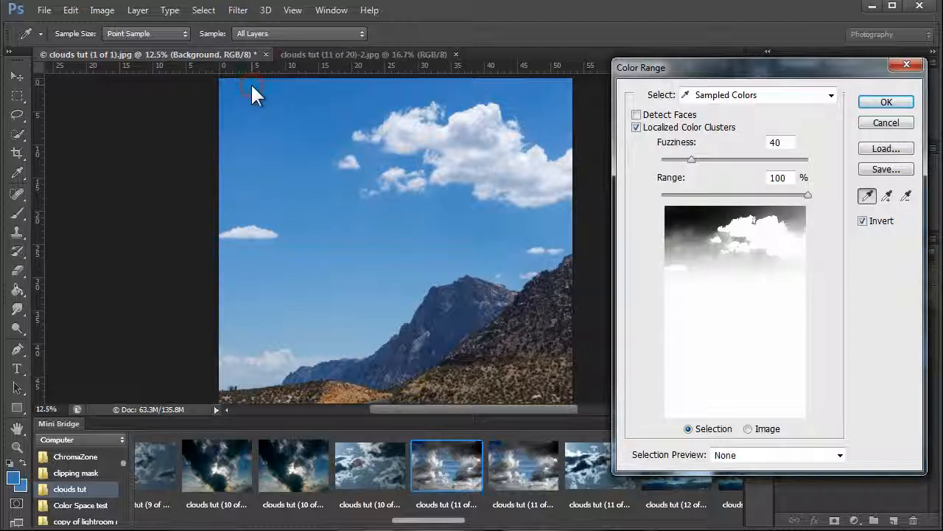
Add the mid-sky blues, the paler blue above the mountain and the hazy clouds at the horizon to the Color Range samples
left_click(313, 151)
left_click(394, 157)
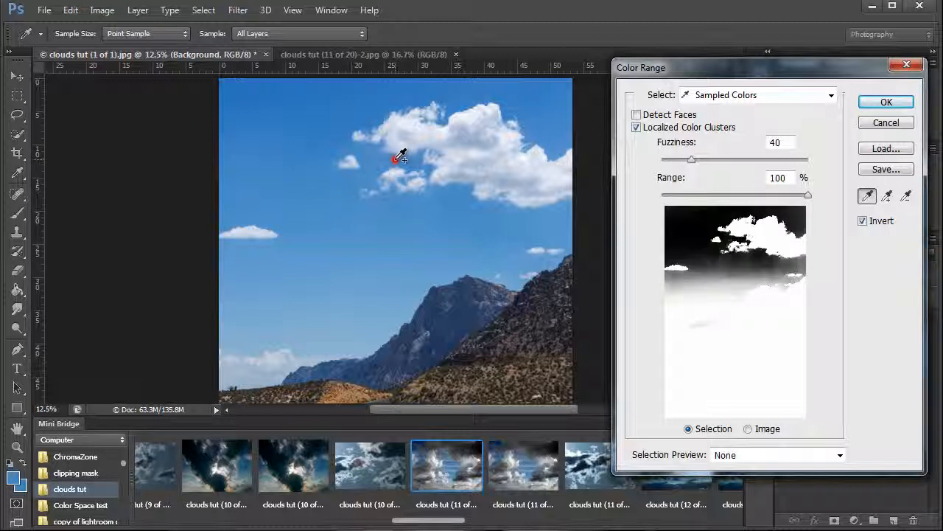
left_click(429, 214)
left_click(434, 244)
left_click(381, 312)
left_click(333, 352)
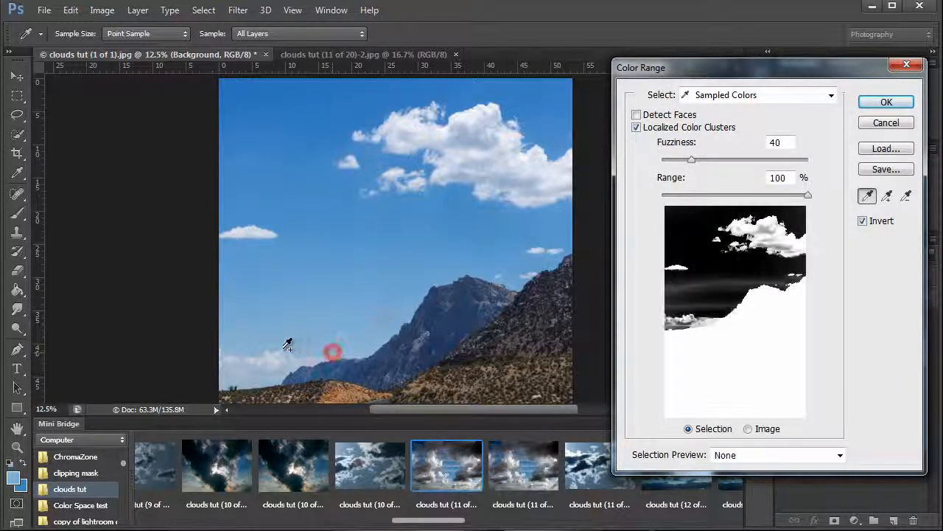
left_click(245, 381)
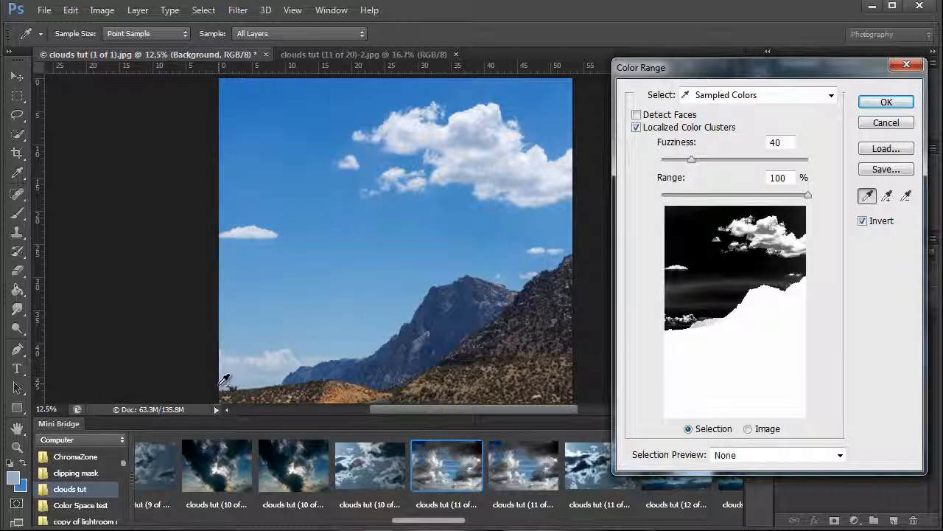
left_click(226, 384)
left_click(235, 329)
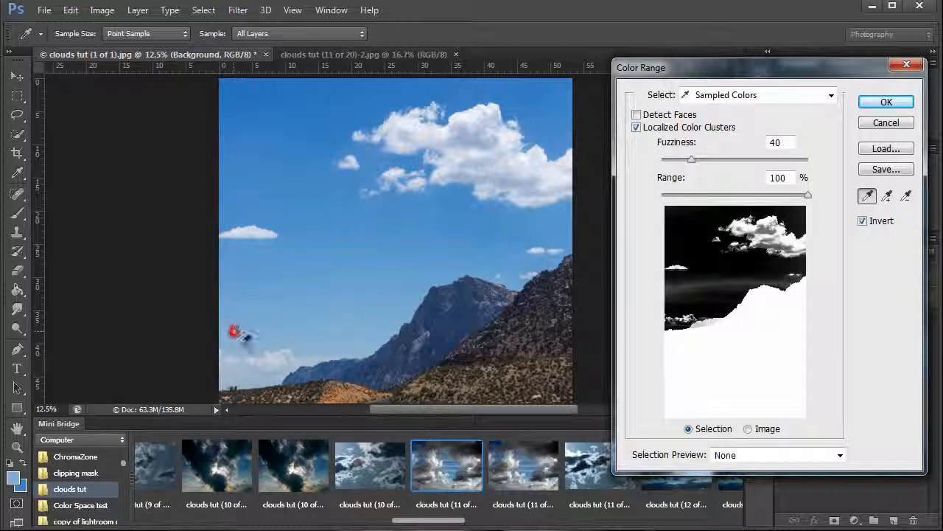
left_click(274, 360)
Add the large cloud's grey and white tones and the blue just below it to the Color Range samples
left_click(435, 164)
left_click(499, 171)
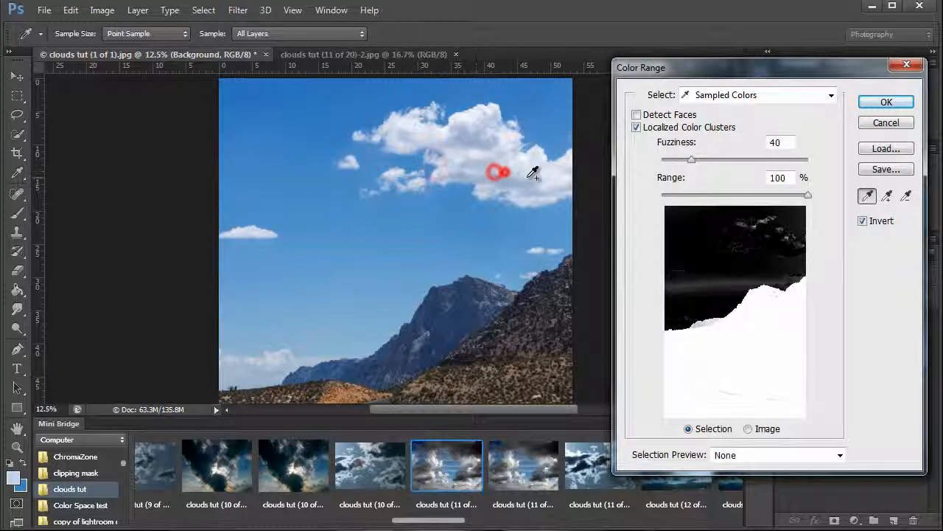
left_click(527, 177)
left_click(535, 168)
left_click(500, 138, "shift")
left_click(484, 118, "shift")
left_click(451, 118, "shift")
left_click(403, 123, "shift")
left_click(446, 164, "shift")
left_click(519, 214, "shift")
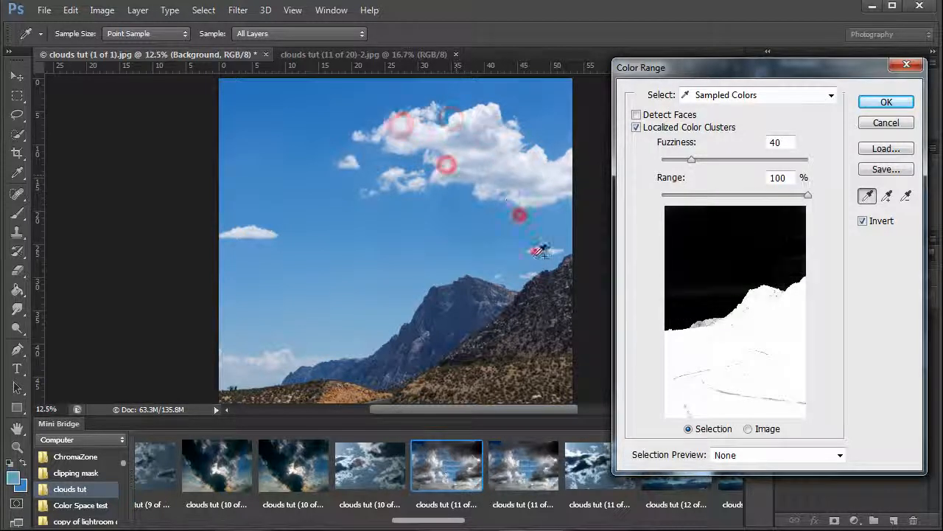
Add the small clouds near the dark slope, the surrounding sky and the large cloud's underside and crest to the samples
left_click(533, 252, "shift")
left_click(480, 258, "shift")
left_click(505, 182, "shift")
left_click(534, 201, "shift")
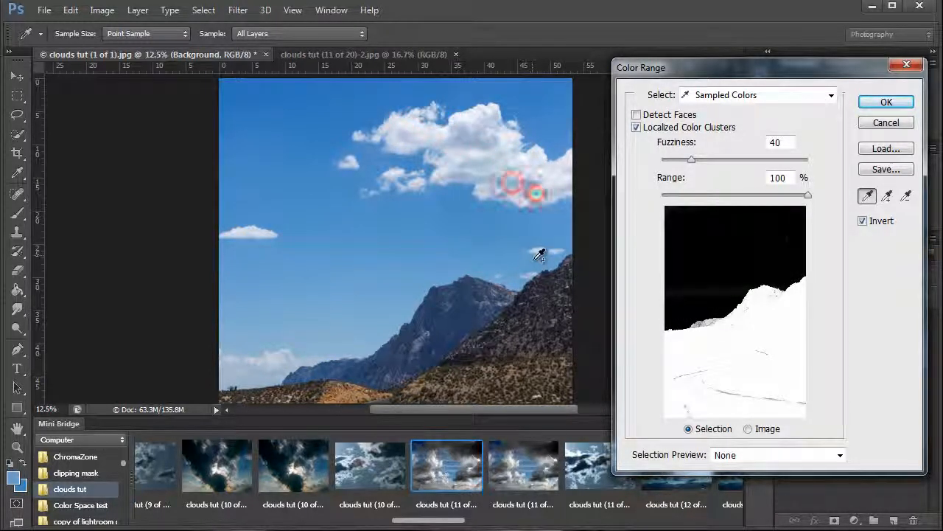
left_click(532, 261, "shift")
left_click(550, 253, "shift")
left_click(551, 238, "shift")
left_click(489, 231, "shift")
left_click(515, 166, "shift")
left_click(494, 117, "shift")
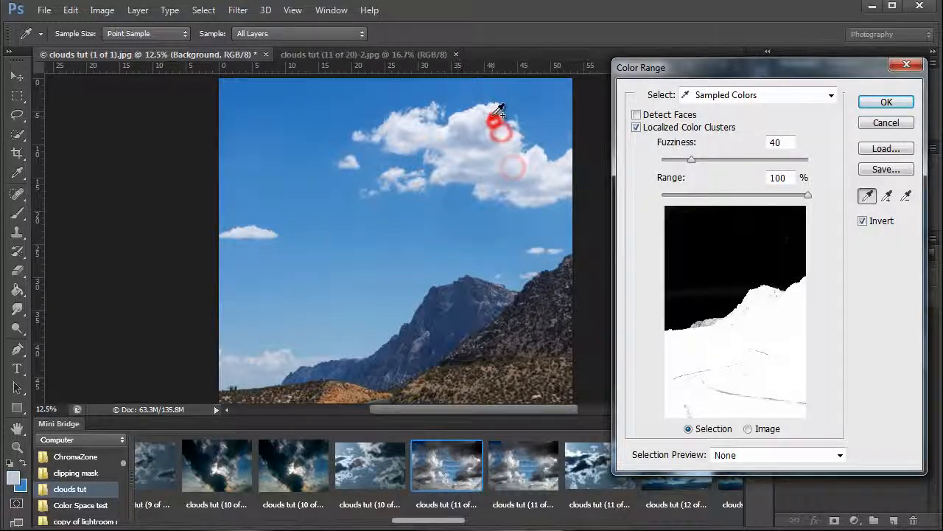
Add the small left cloud's white and the large cloud's inner grey and white tones to the Color Range samples
left_click(258, 231, "shift")
left_click(459, 153, "shift")
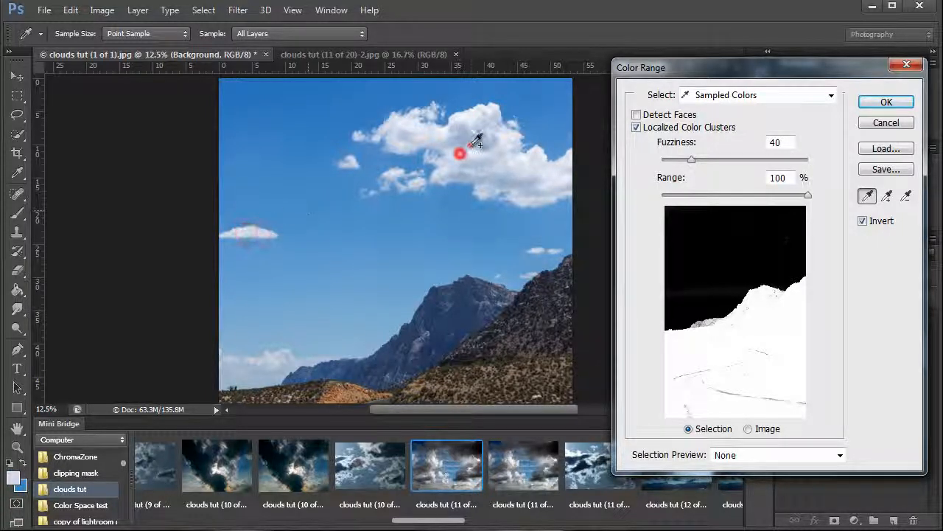
left_click(473, 146, "shift")
left_click(474, 142, "shift")
left_click(488, 133, "shift")
Add the blue sky above the small left cloud and that cloud's edge to the samples, and apply the Color Range selection
left_click(316, 200, "shift")
left_click(286, 205, "shift")
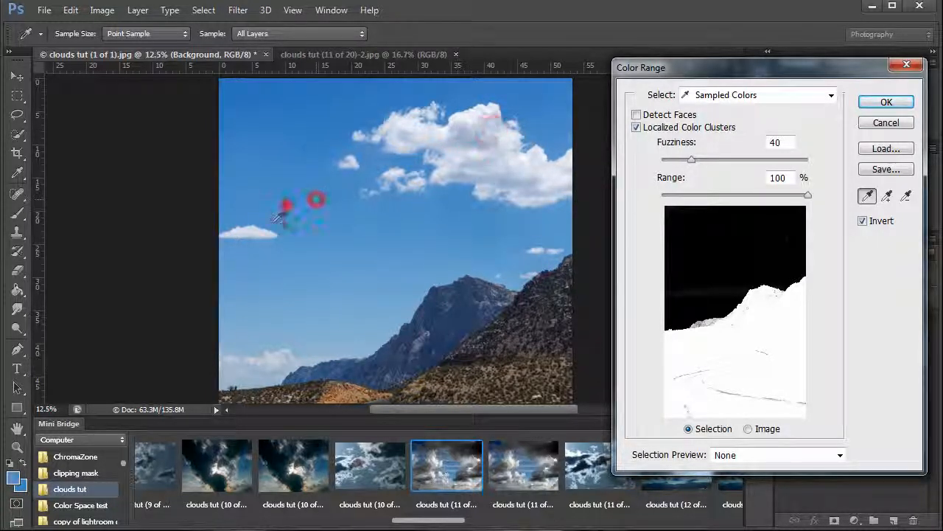
left_click(272, 221, "shift")
left_click(269, 231, "shift")
mouse_move(483, 157)
left_mouse_down()
mouse_move(369, 184)
mouse_move(395, 148)
left_mouse_up()
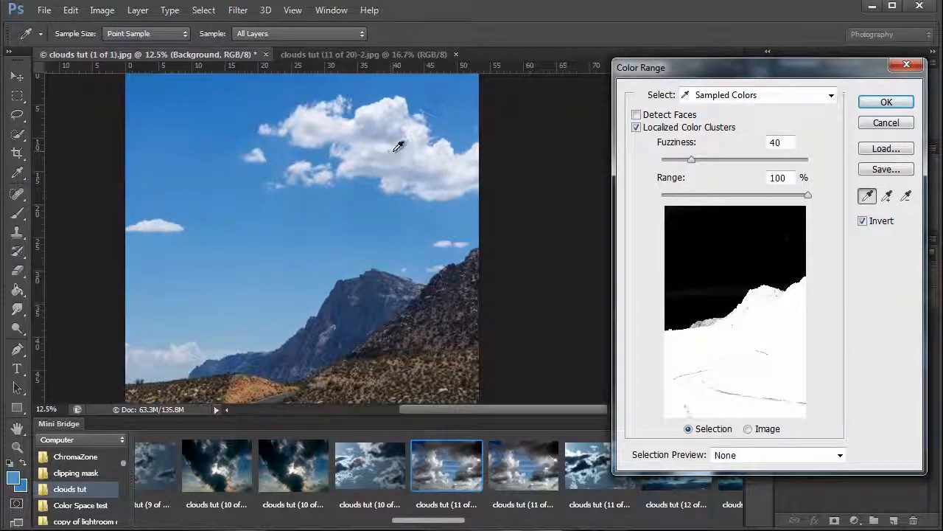
left_click(885, 103)
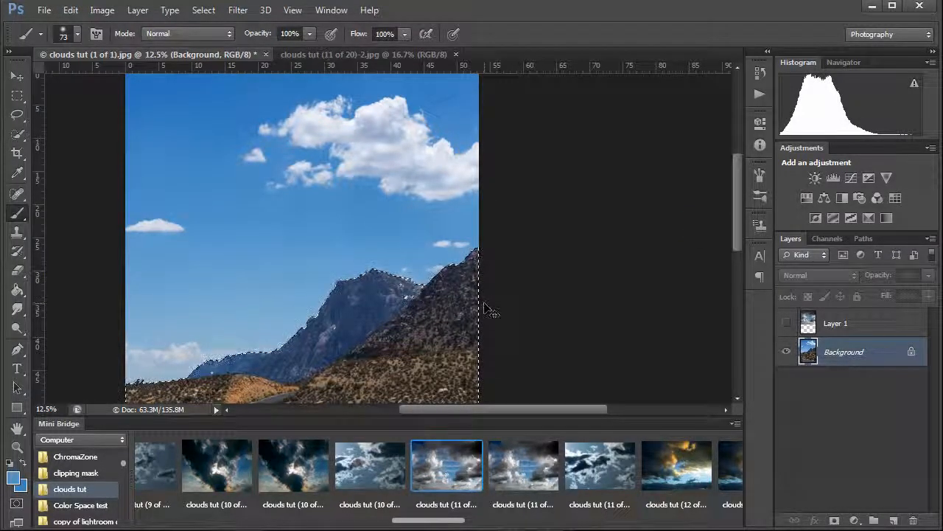
Try inverting the selection to the sky and copying it onto a new layer, and undo that
key("ctrl+shift+i")
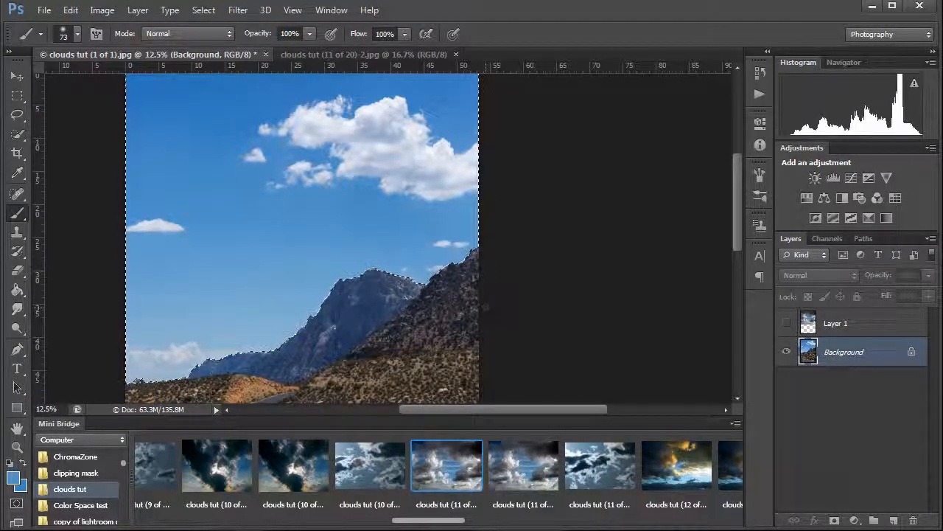
left_click_drag(351, 226, 492, 218)
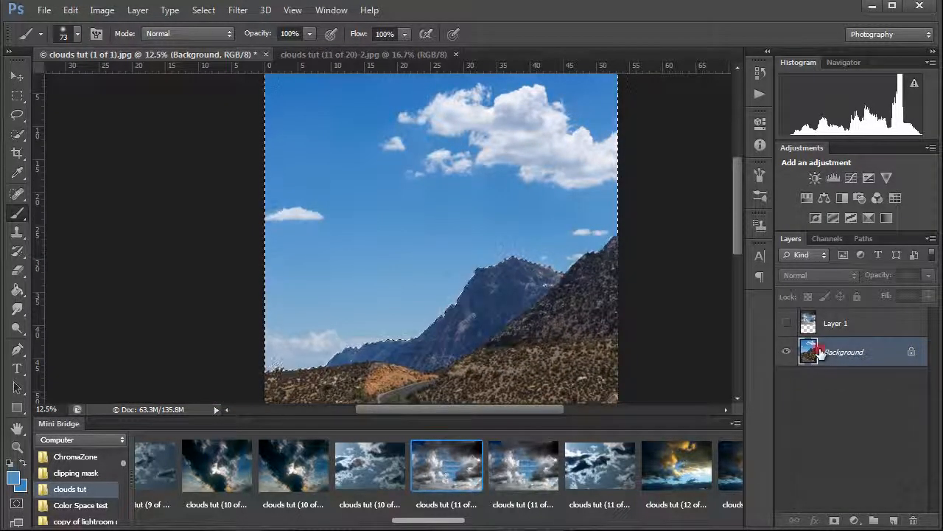
key("ctrl+shift+alt+n")
key("ctrl+shift+alt+e")
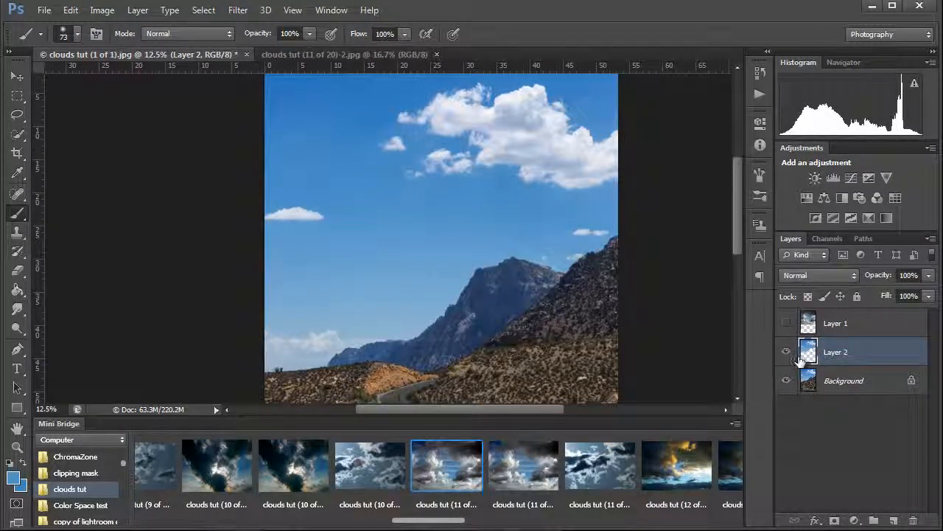
key("ctrl+z")
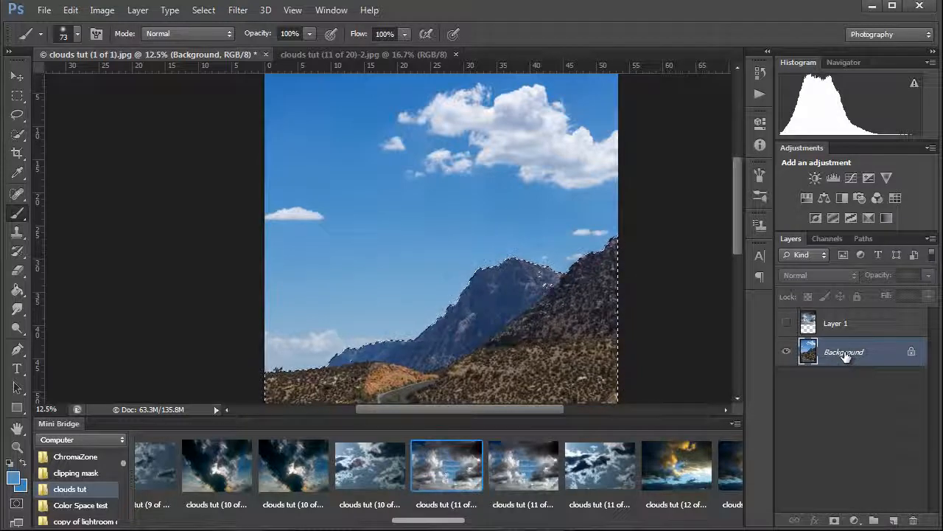
Copy the selected landscape onto a new layer, and show the cloud layer, Layer 1, placing it beneath the landscape copy
key("ctrl+j")
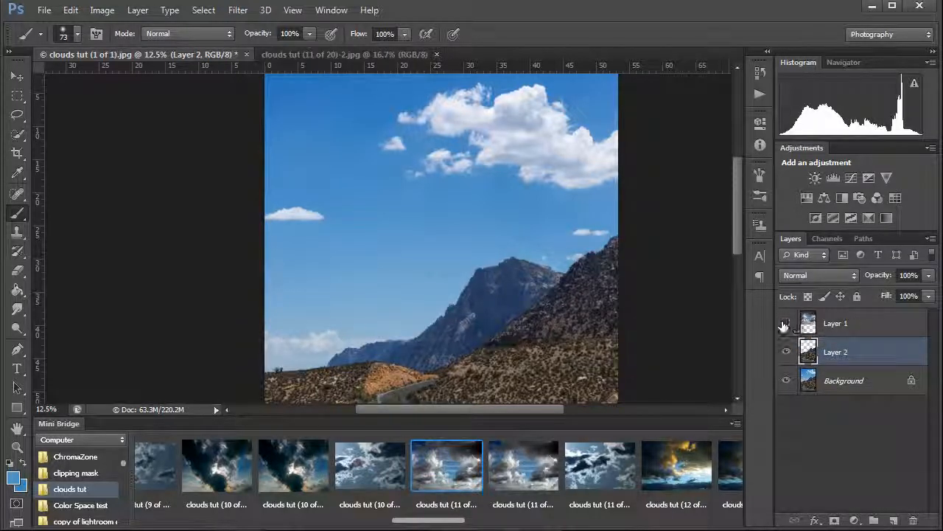
left_click(785, 324)
left_click_drag(796, 324, 794, 357)
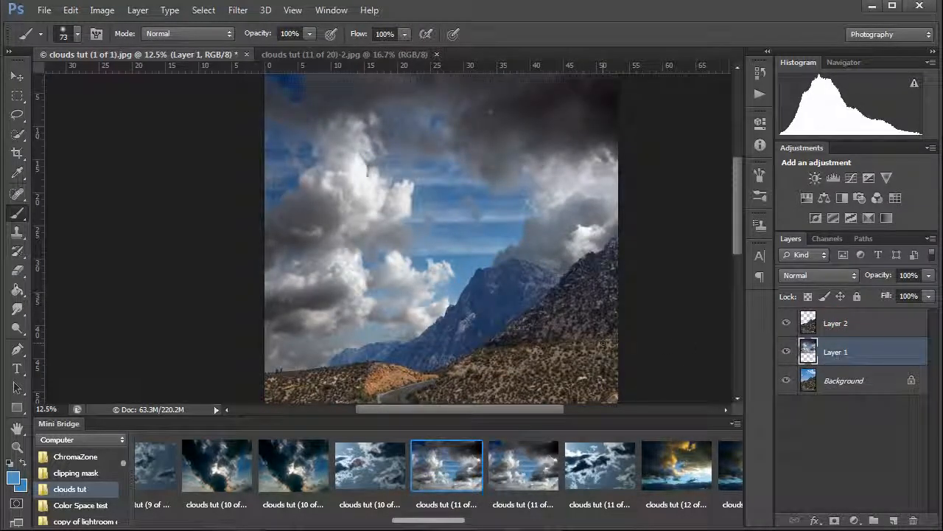
Examine at 50% zoom how the landscape's edge blends with the new clouds along the desert horizon and the mountain ridge
mouse_move(302, 320)
left_mouse_down()
mouse_move(343, 299)
mouse_move(350, 284)
left_mouse_up()
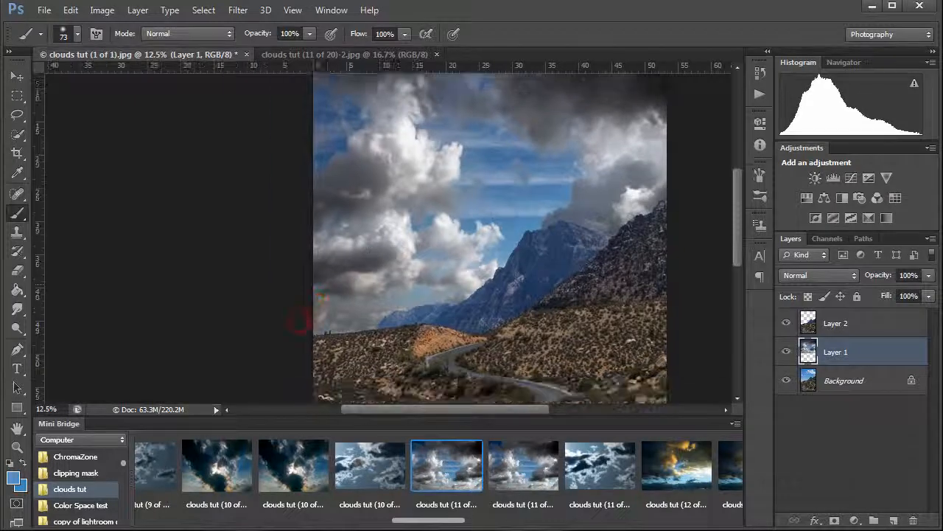
left_click(339, 297, "ctrl")
left_click(340, 297, "ctrl")
left_click(340, 298, "ctrl")
left_click(340, 298, "ctrl")
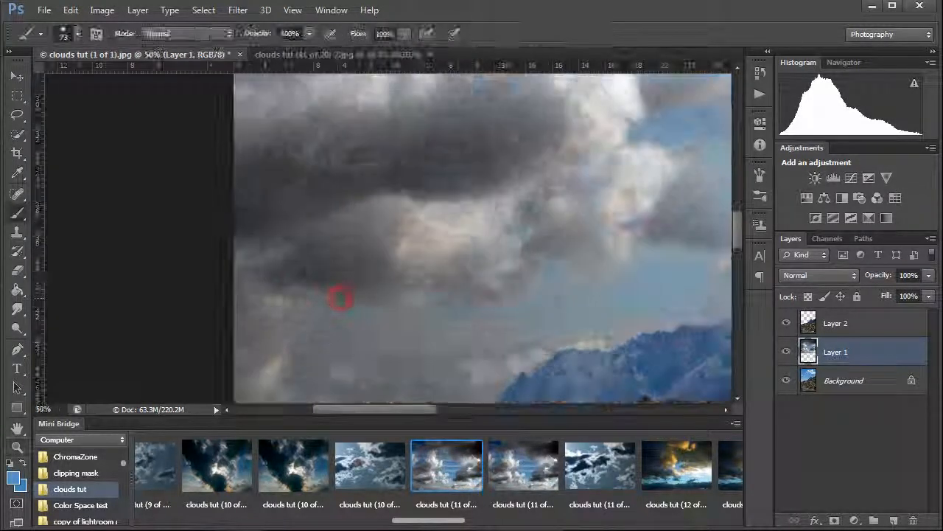
left_click_drag(336, 360, 316, 290)
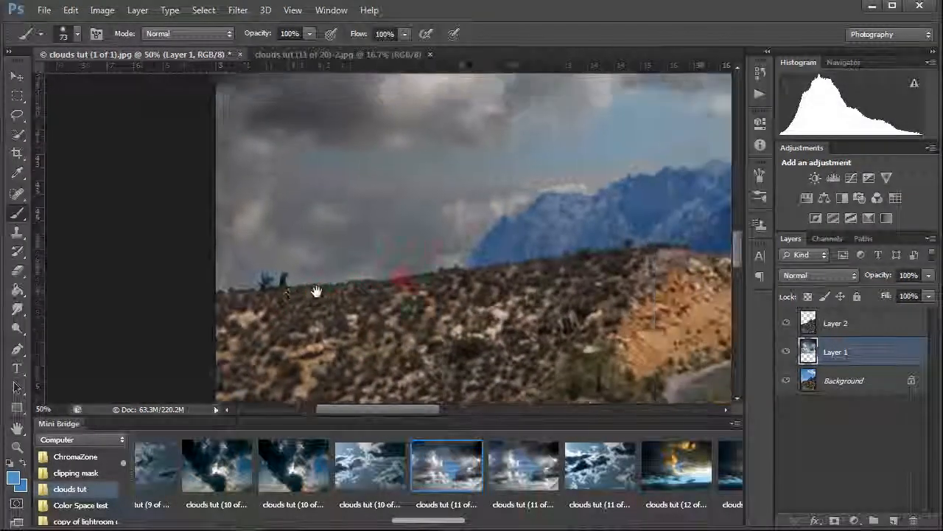
left_click_drag(433, 247, 309, 345)
left_click_drag(459, 283, 383, 273)
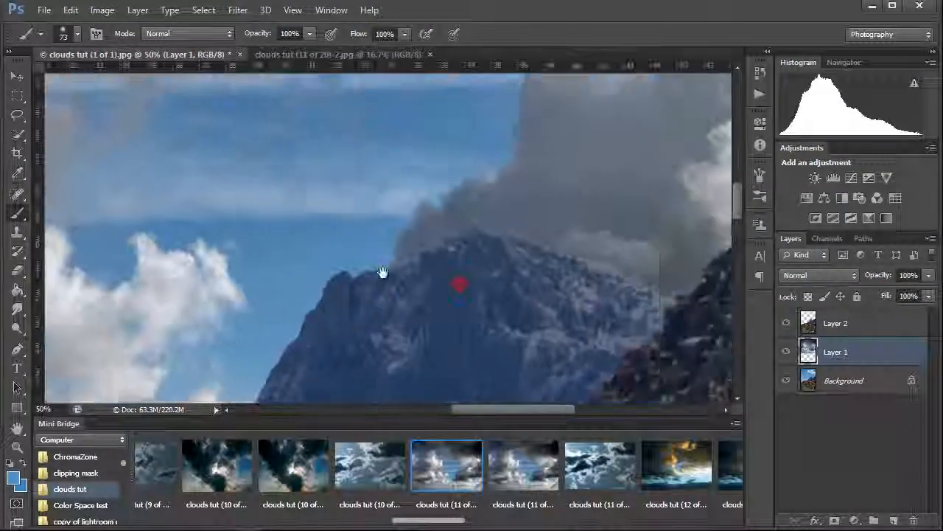
left_click_drag(454, 301, 399, 298)
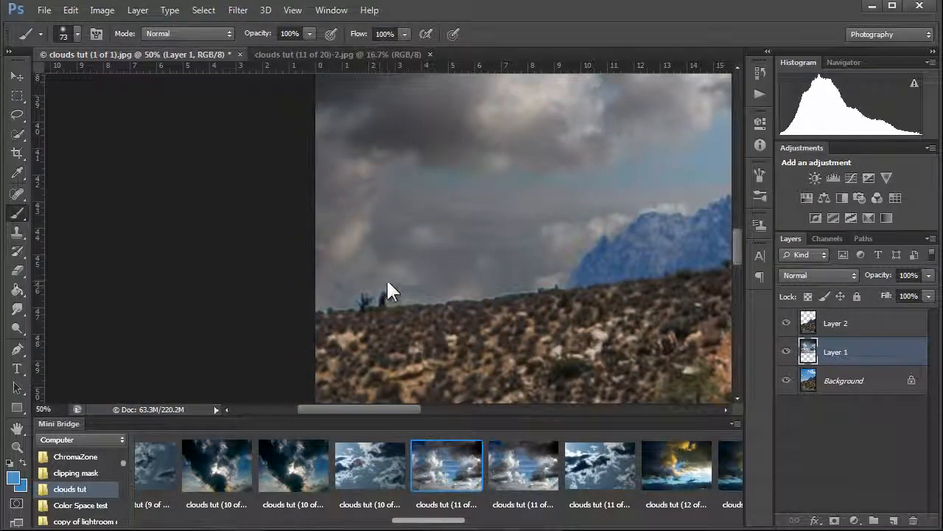
Activate the Quick Selection tool at the mountain's ridge line
left_click(18, 135)
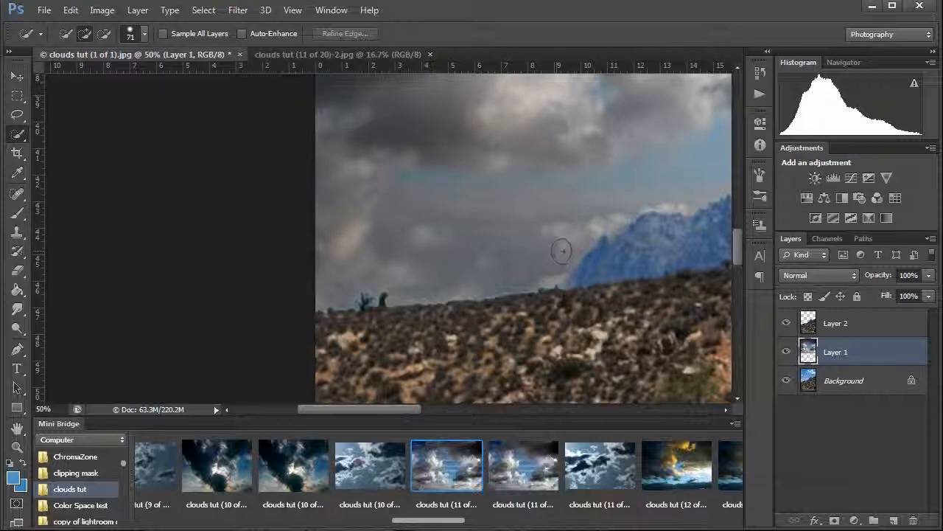
left_click_drag(588, 243, 314, 337)
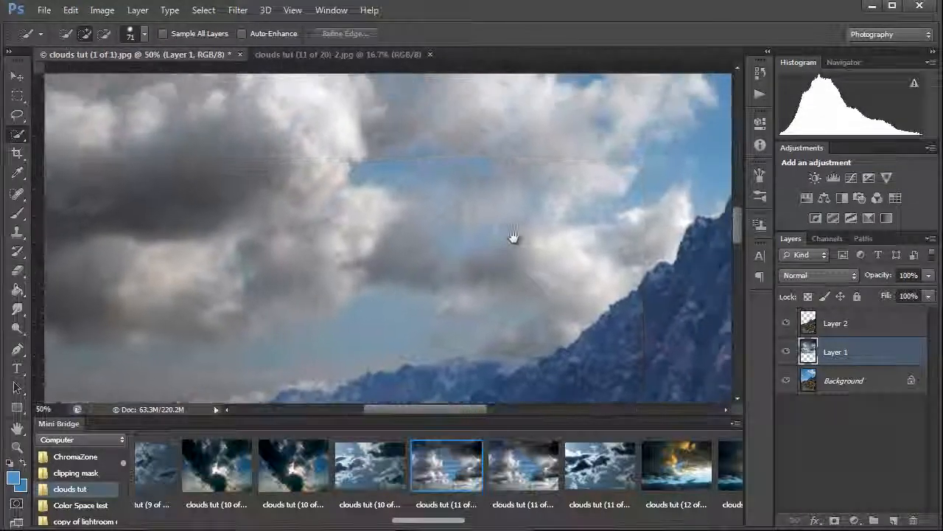
left_click_drag(513, 237, 379, 320)
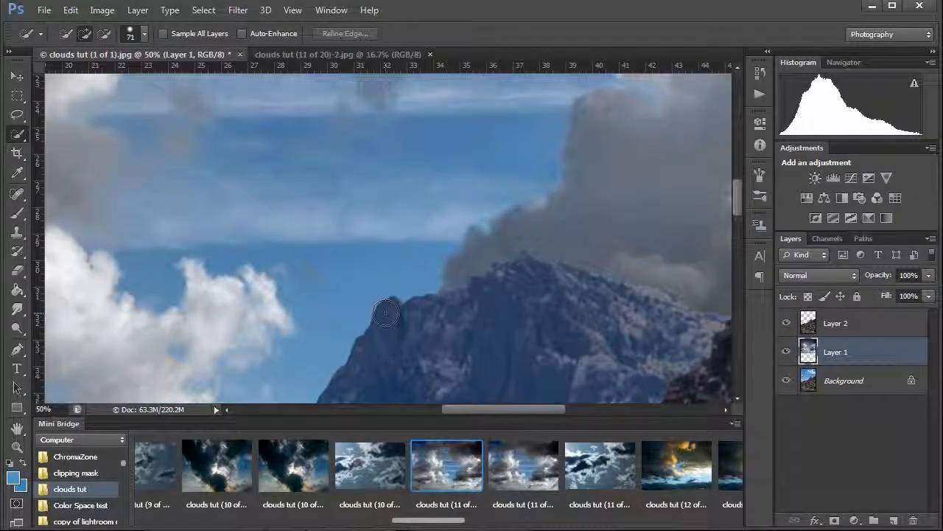